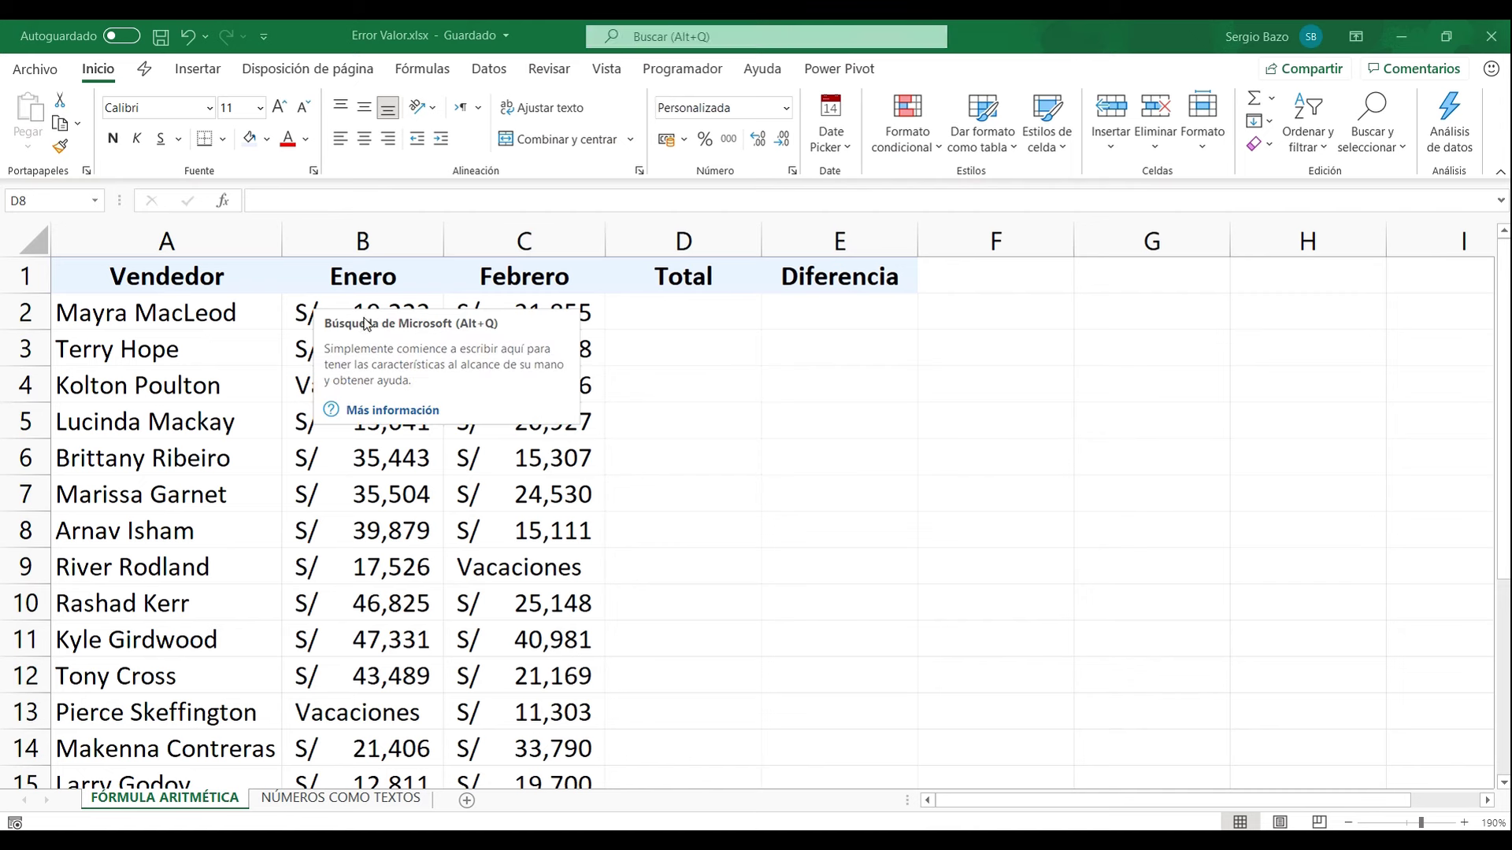
- Enter =B2+C2 in D2 and fill it down the Total column
{"action": "left_click", "coordinate": [703, 312]}
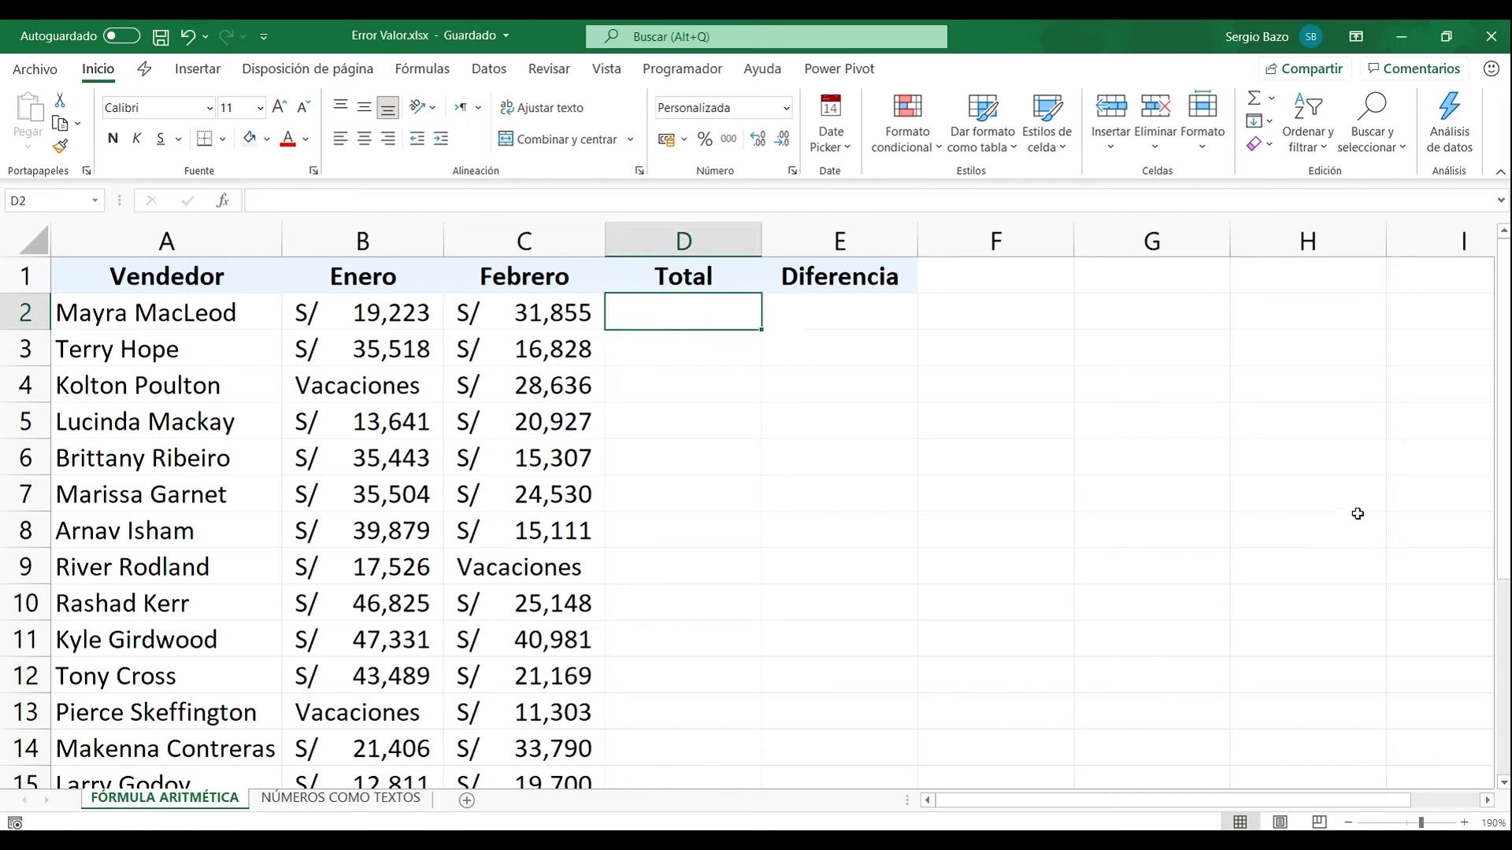
{"action": "type", "text": "="}
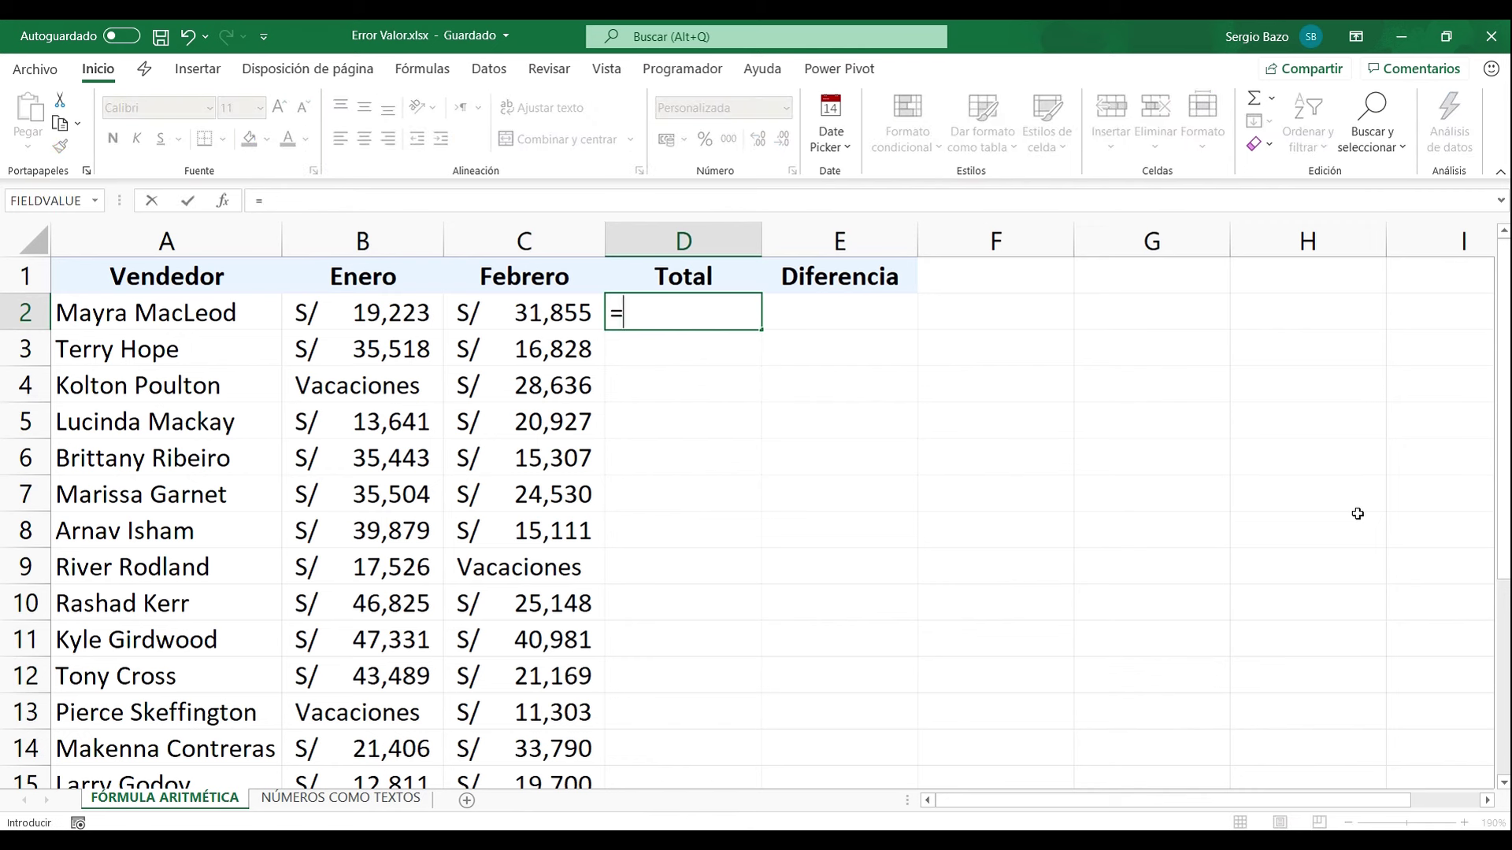
{"action": "key", "text": "Left"}
{"action": "key", "text": "Left"}
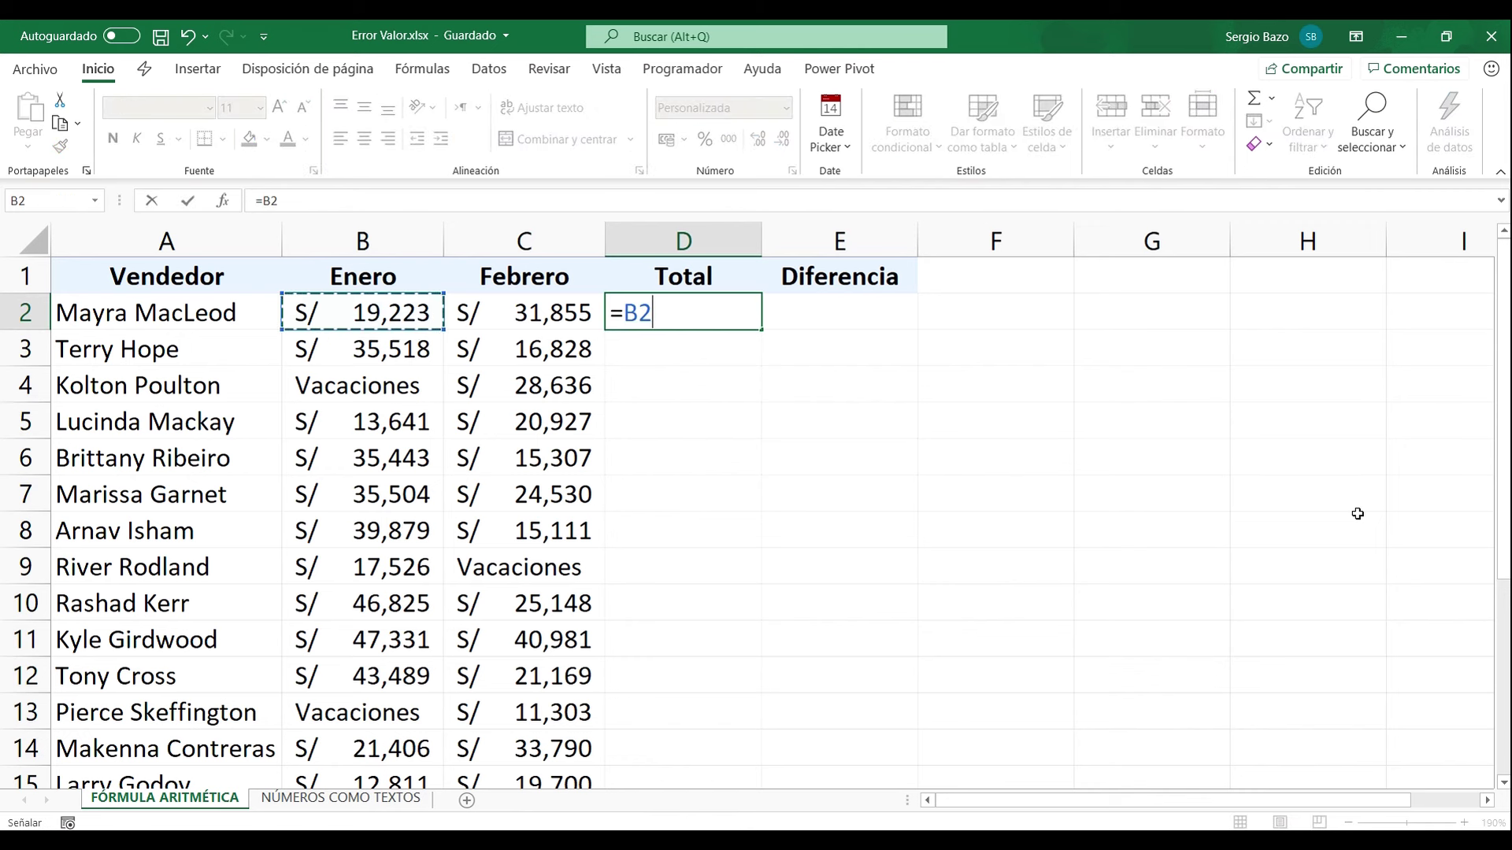
{"action": "type", "text": "+"}
{"action": "key", "text": "Left"}
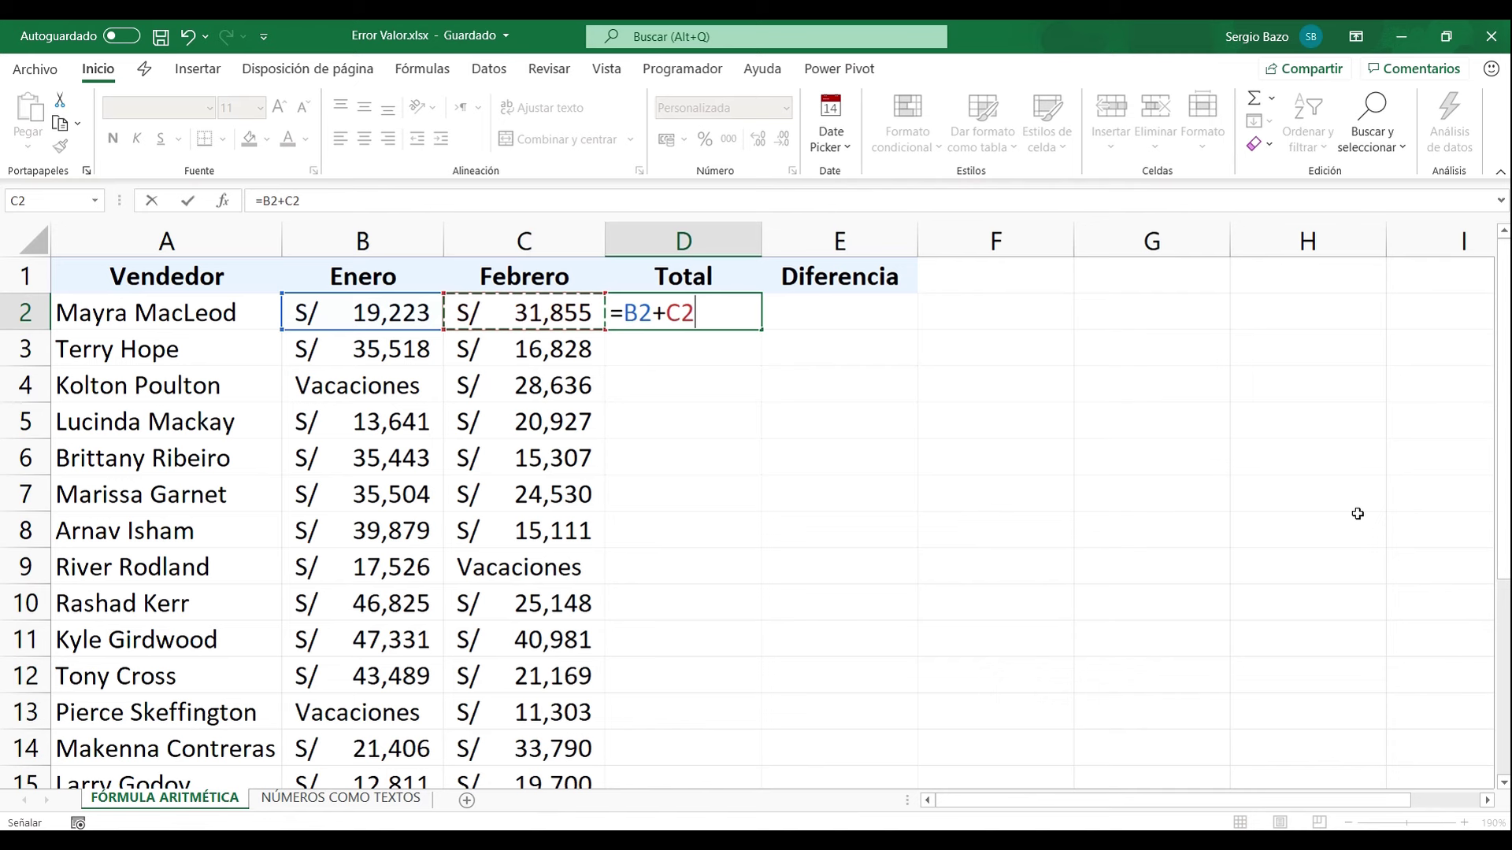
{"action": "key", "text": "Return"}
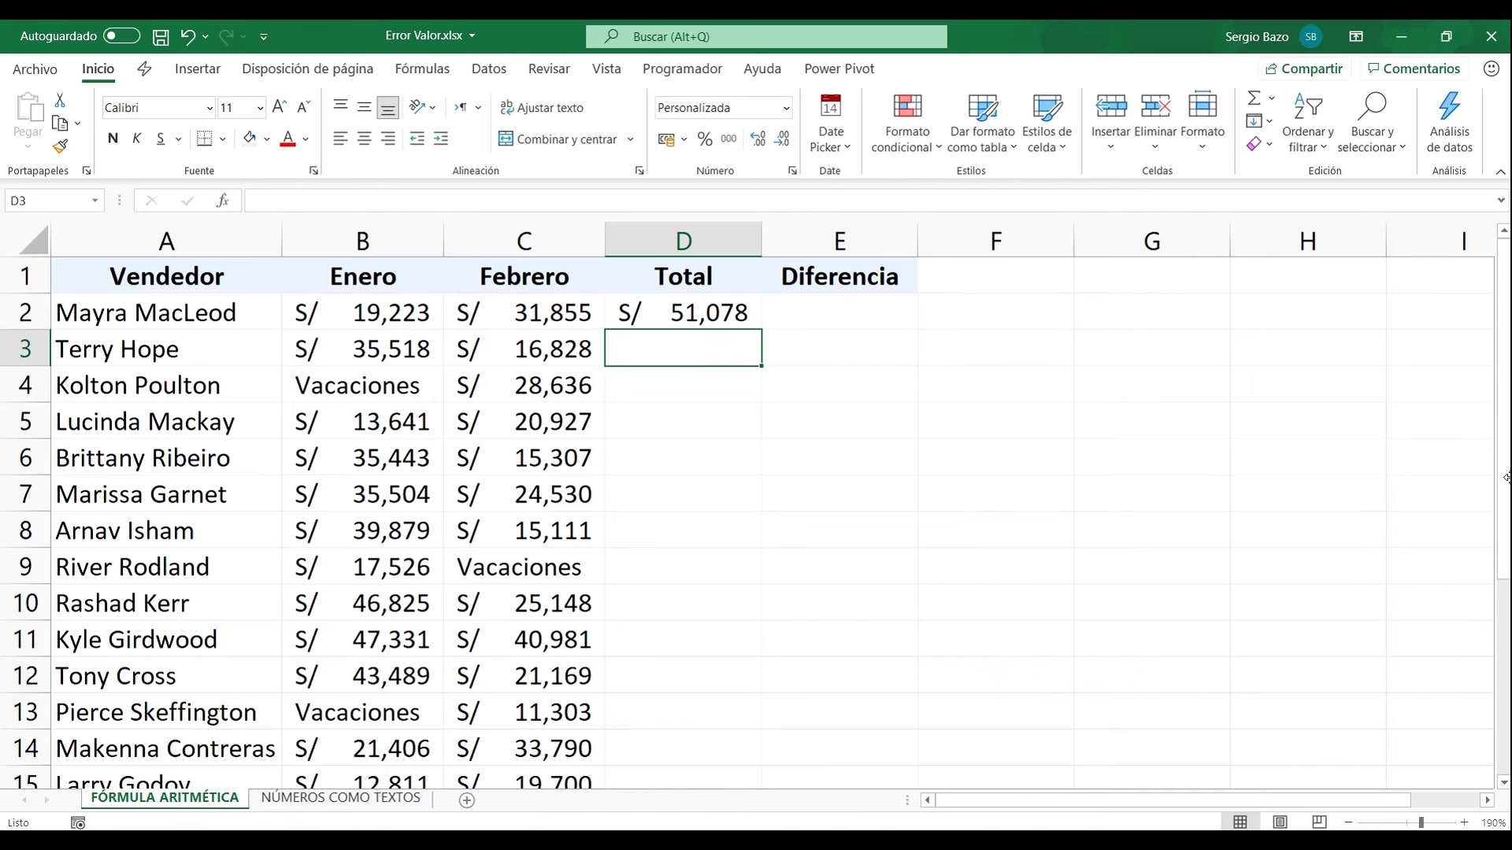
{"action": "left_click", "coordinate": [698, 313]}
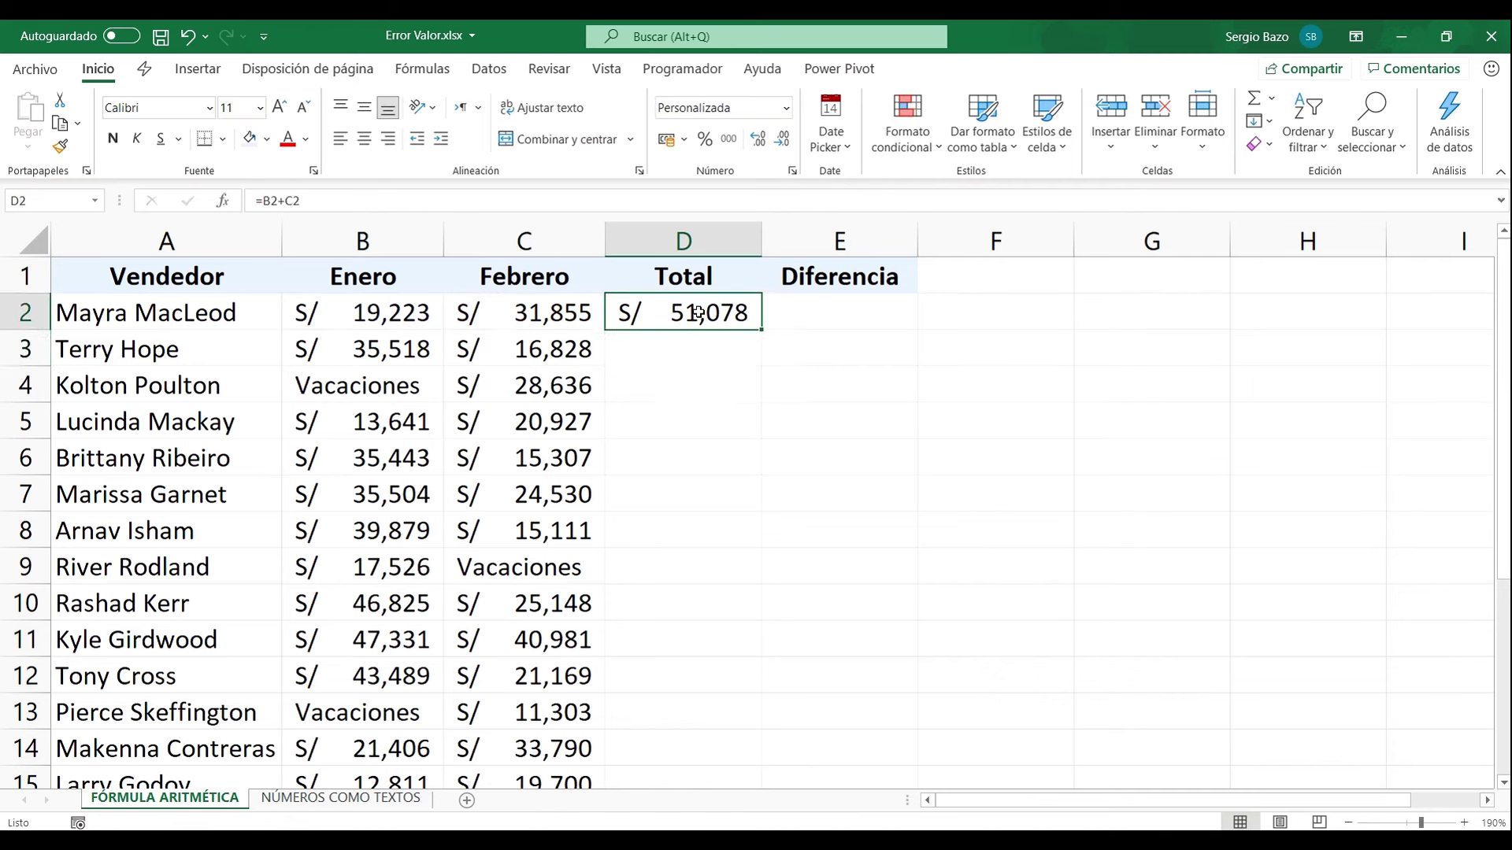
{"action": "double_click", "coordinate": [761, 330]}
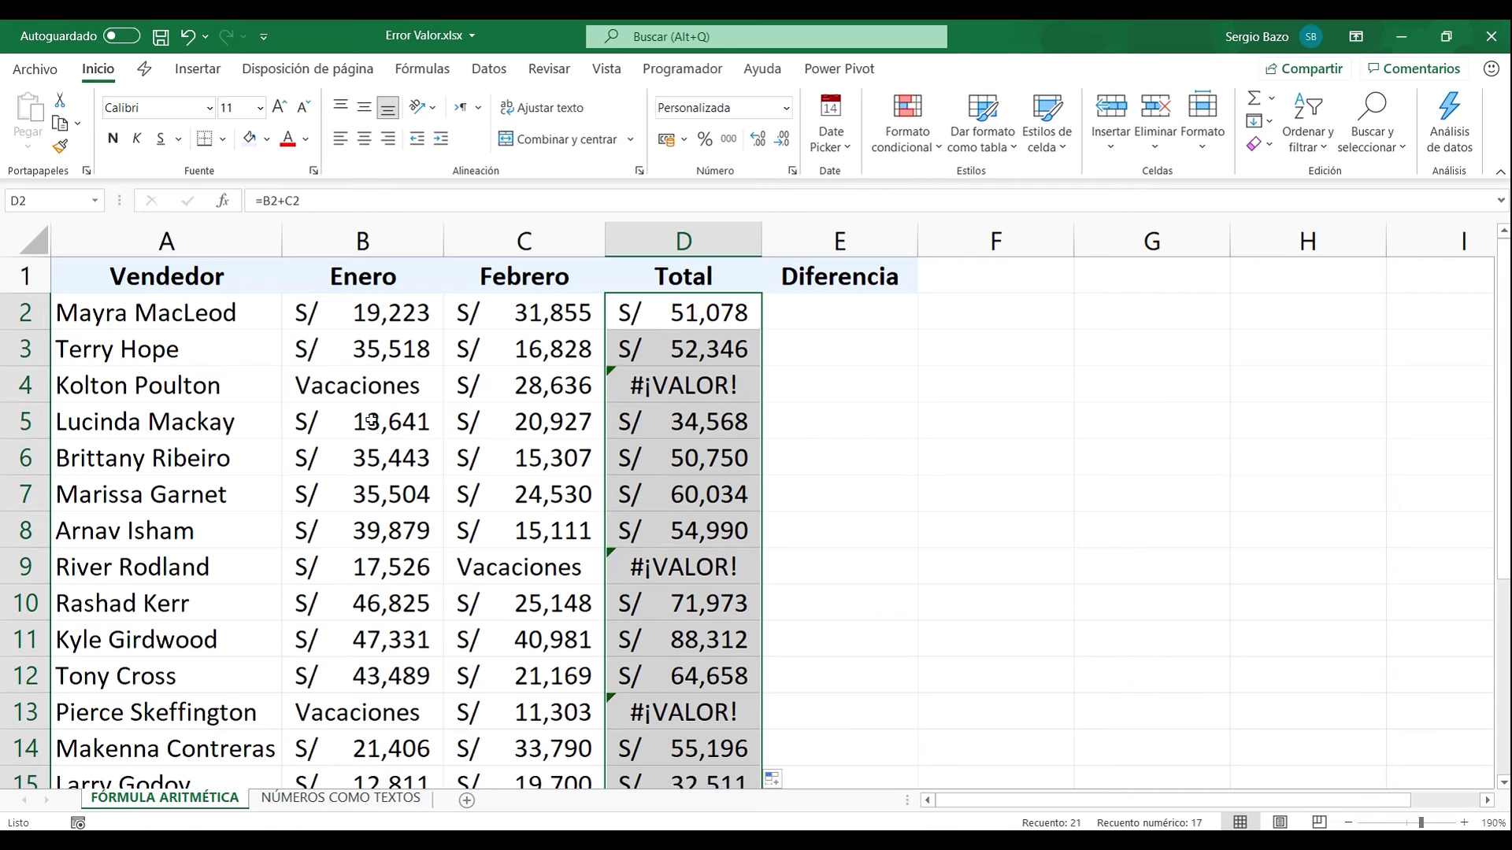
- Compare the Vacaciones text in B4 and its #¡VALOR! error in D4 against D2's formula
{"action": "left_click", "coordinate": [350, 386]}
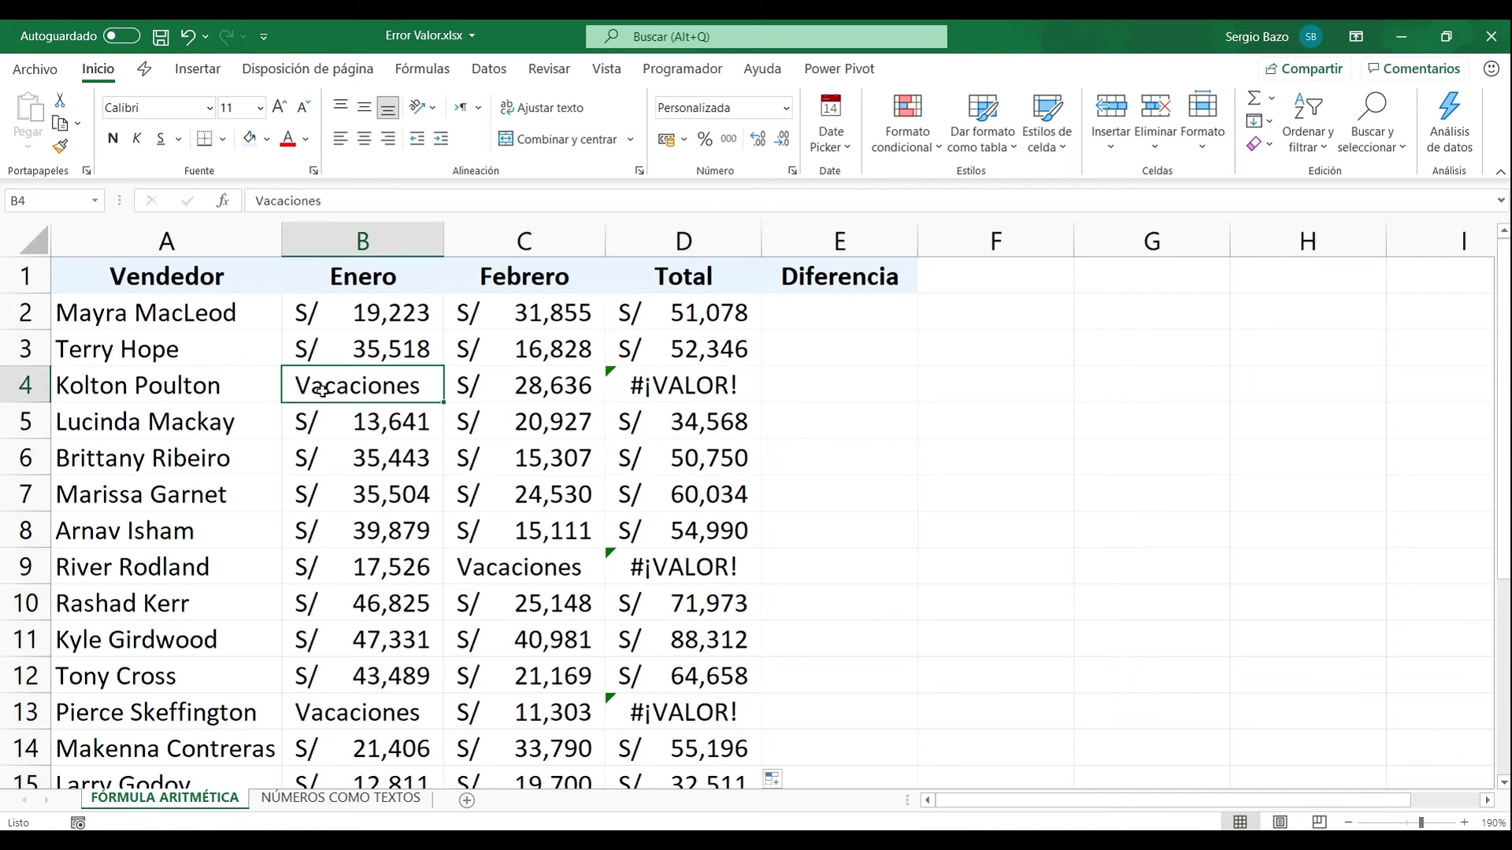
{"action": "left_click", "coordinate": [691, 386]}
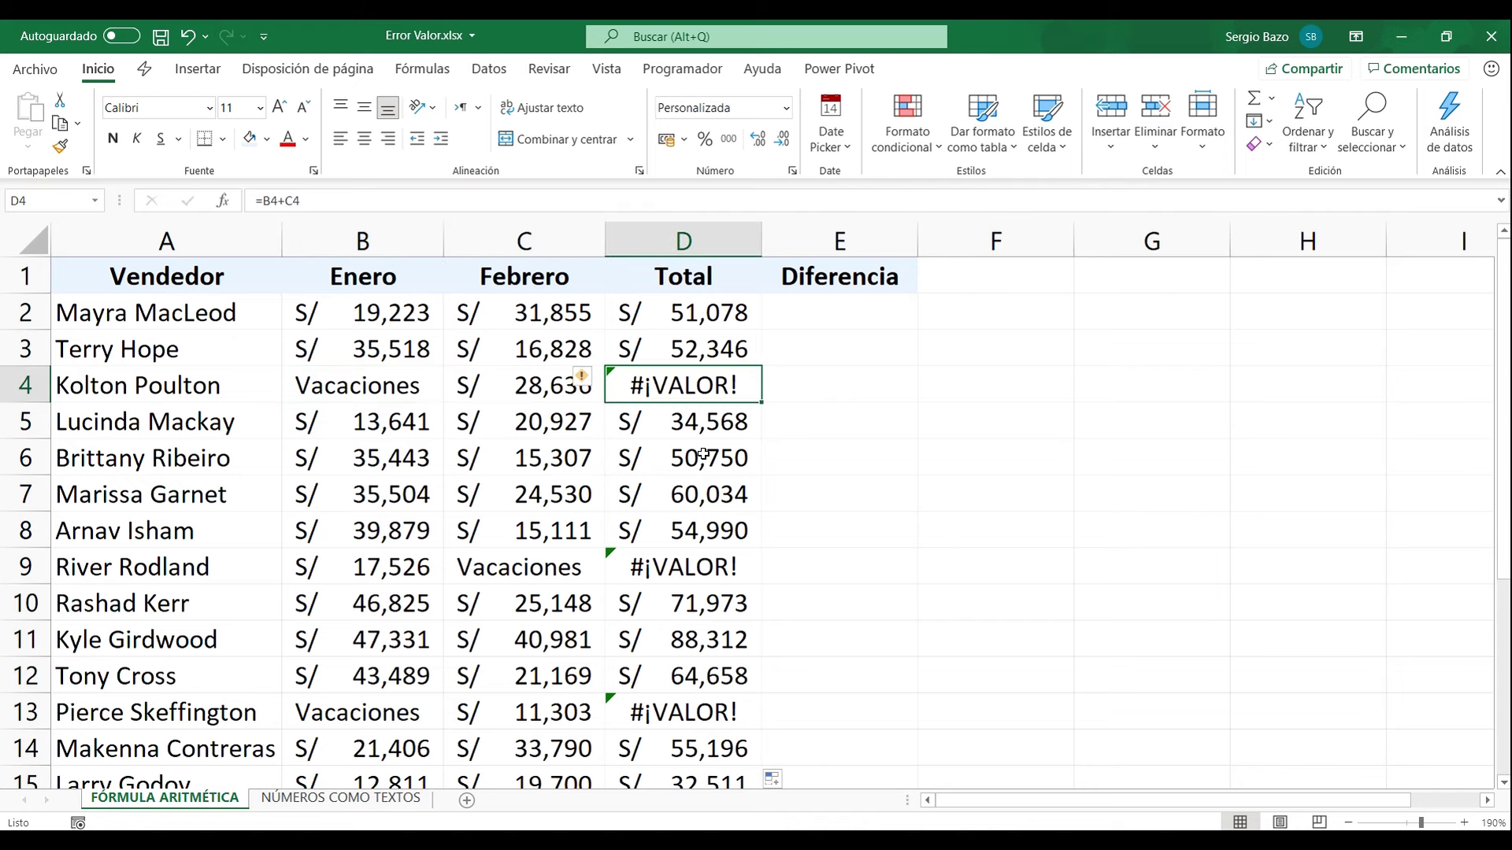
{"action": "scroll", "coordinate": [703, 454], "scroll_direction": "down", "scroll_amount": 2}
{"action": "scroll", "coordinate": [704, 455], "scroll_direction": "down", "scroll_amount": 2}
{"action": "scroll", "coordinate": [703, 455], "scroll_direction": "up", "scroll_amount": 1}
{"action": "scroll", "coordinate": [703, 454], "scroll_direction": "up", "scroll_amount": 2}
{"action": "scroll", "coordinate": [703, 454], "scroll_direction": "up", "scroll_amount": 1}
{"action": "left_click", "coordinate": [700, 303]}
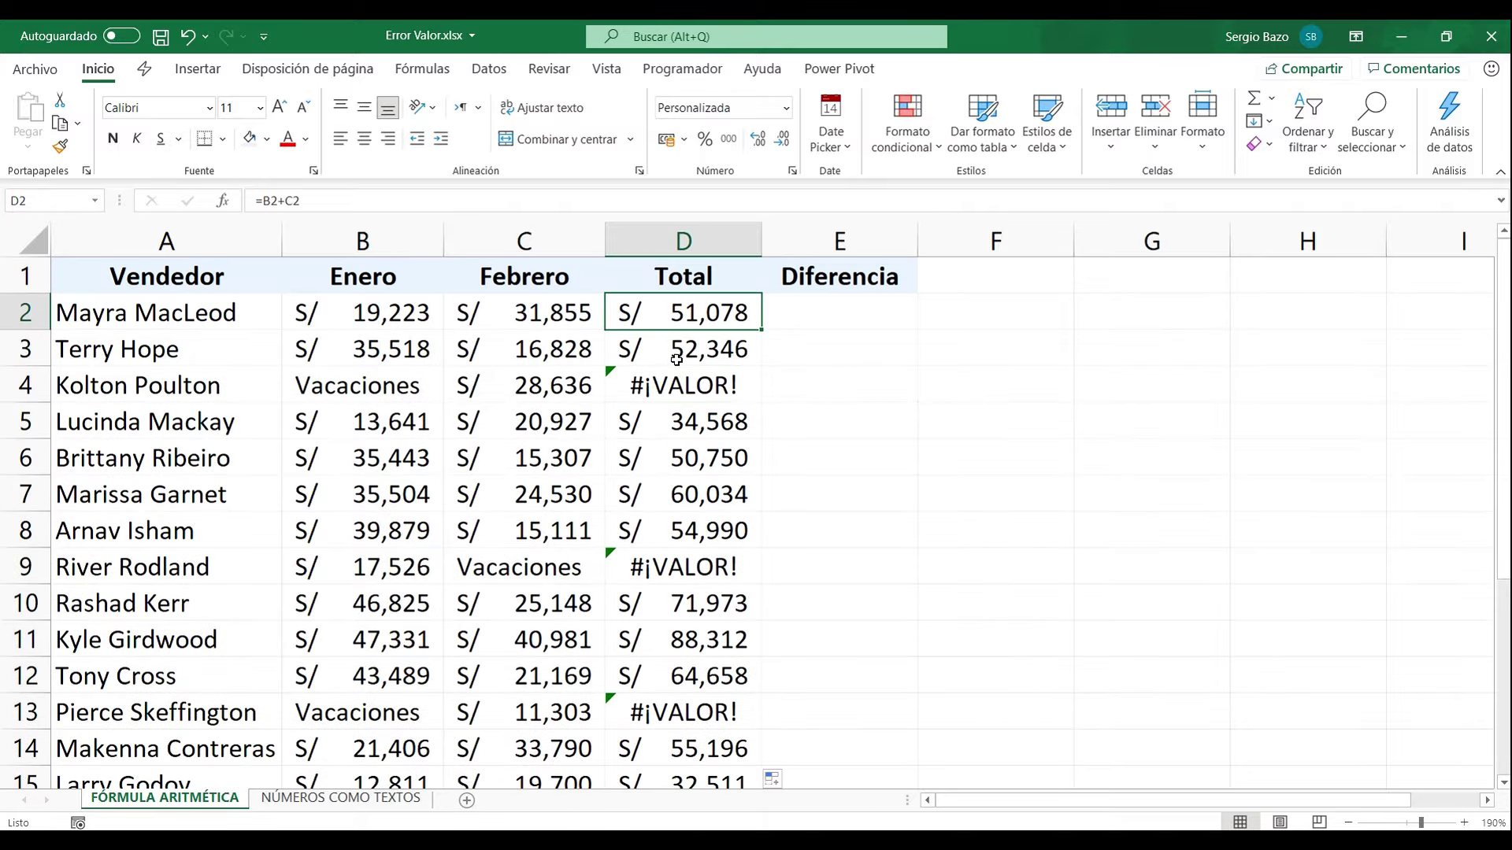
{"action": "left_click", "coordinate": [669, 389]}
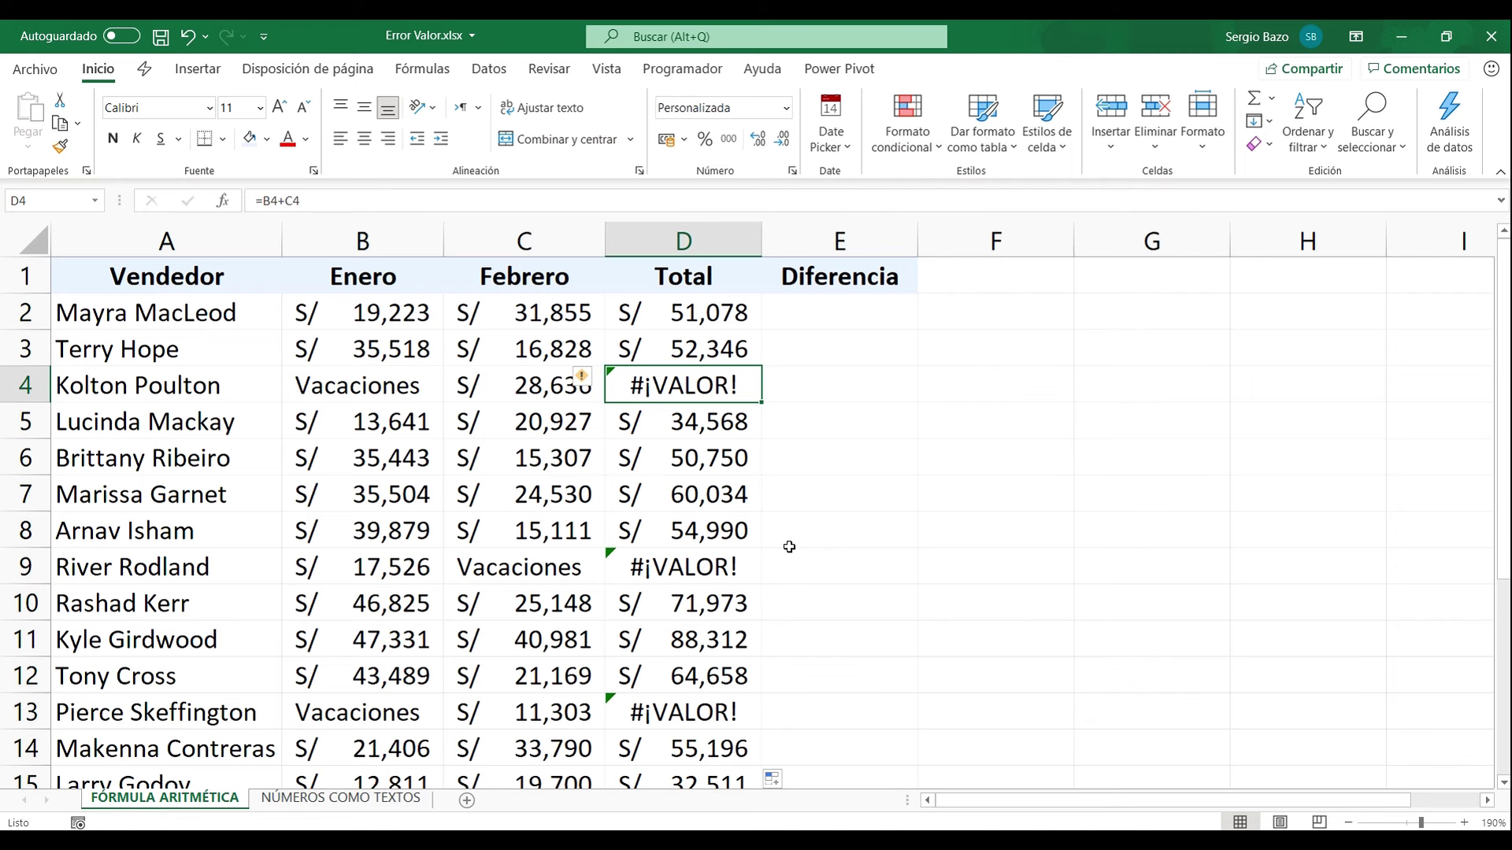
{"action": "key", "text": "Up"}
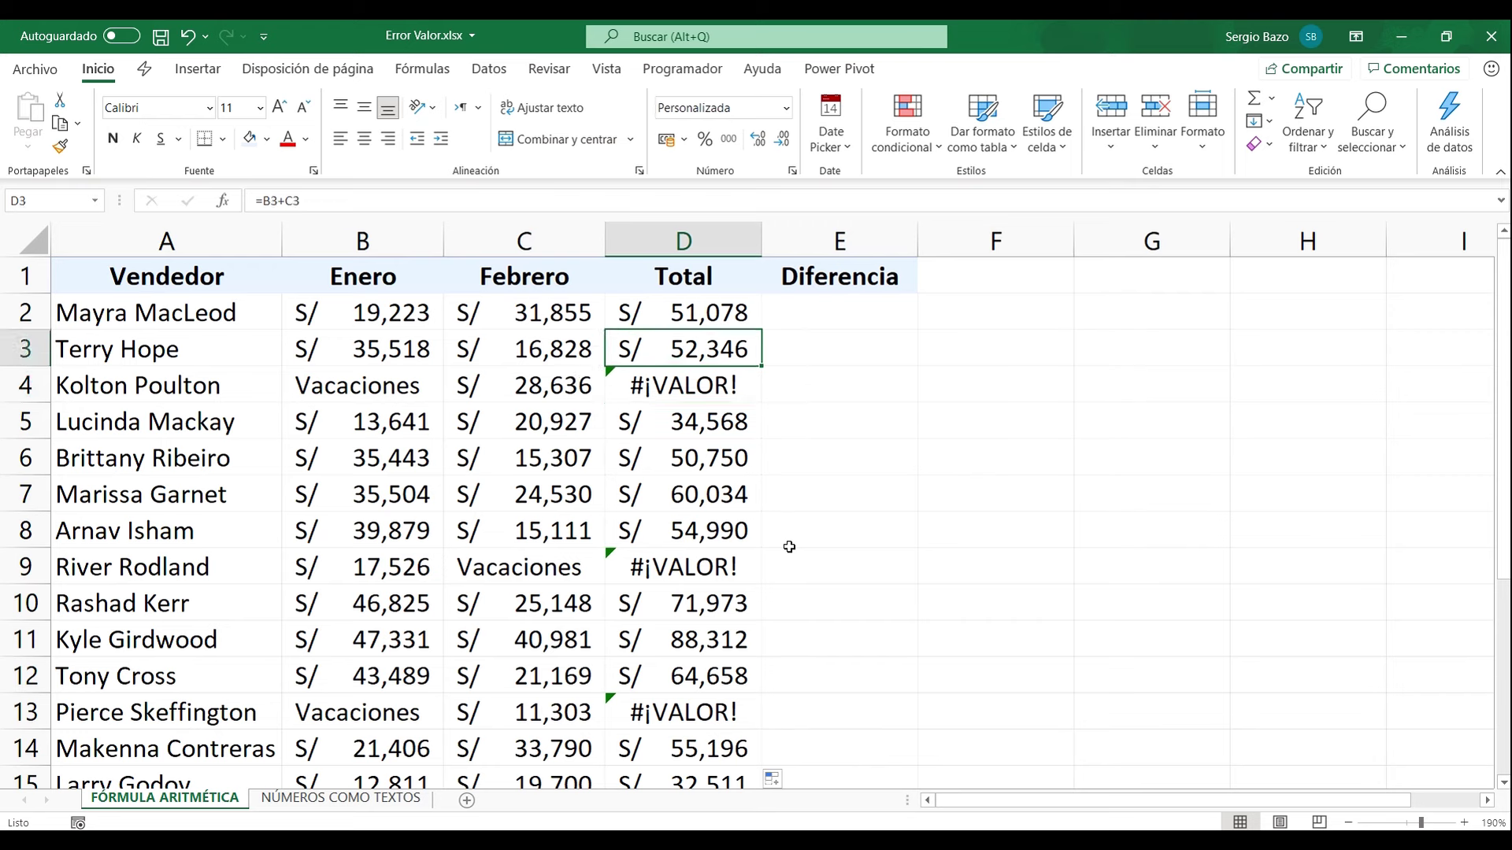
{"action": "key", "text": "Up"}
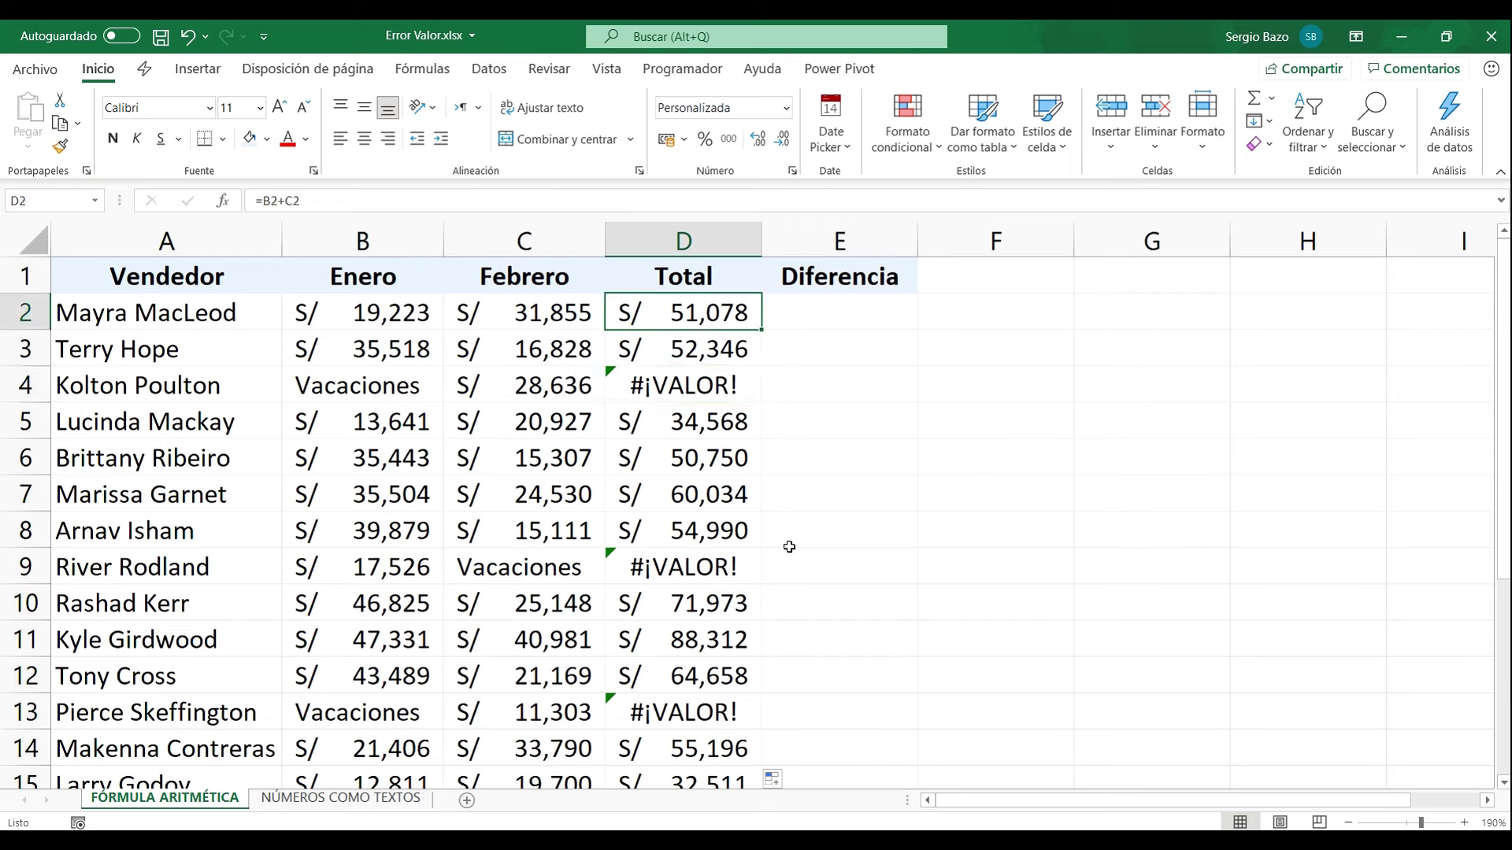
- Replace D2 with =SUMA(B2:C2) and fill it down the Total column
{"action": "key", "text": "F2"}
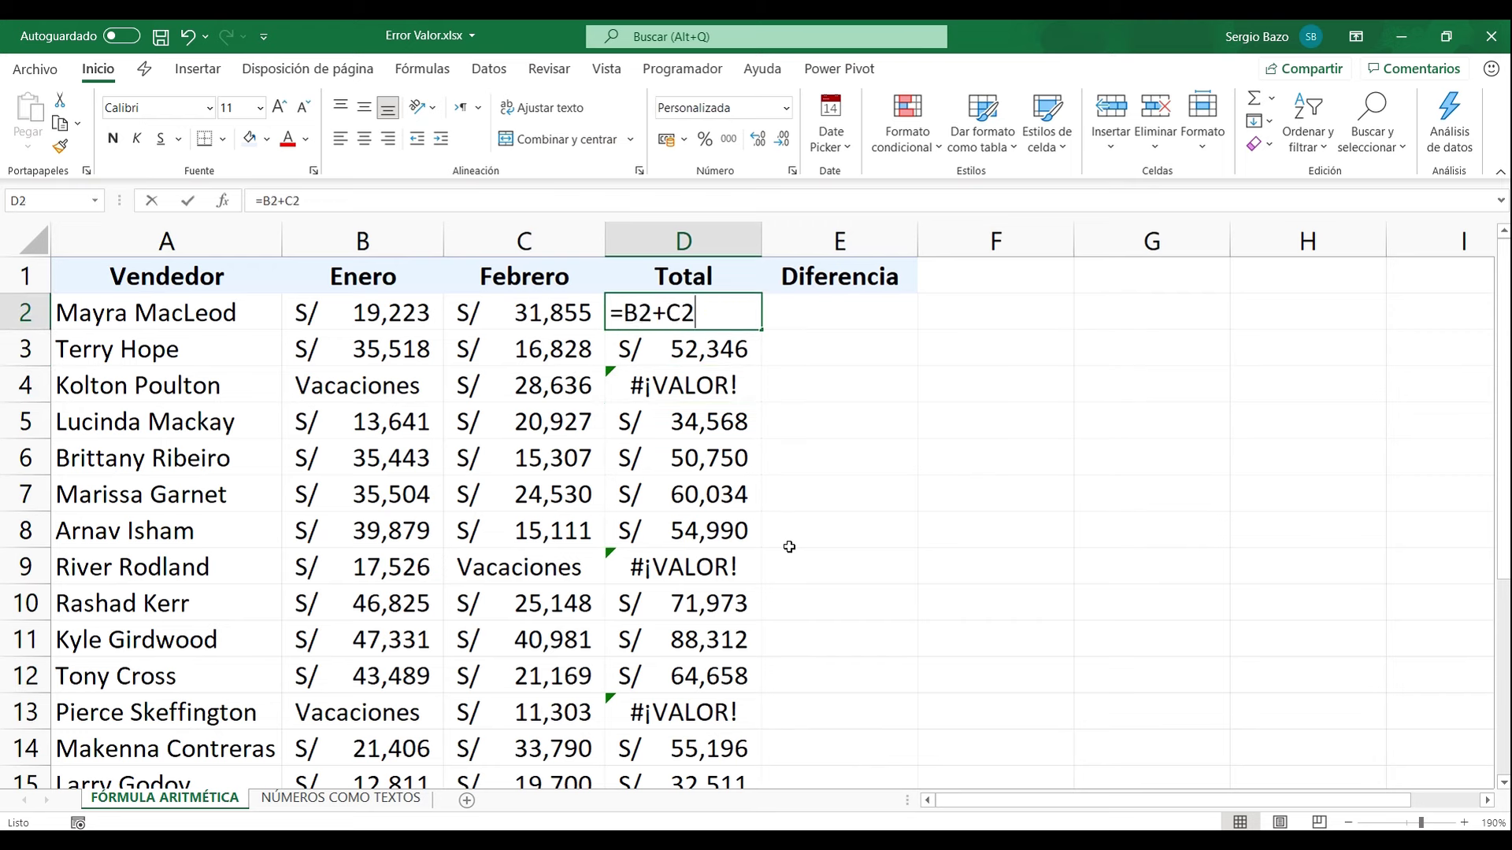
{"action": "key", "text": "BackSpace"}
{"action": "key", "text": "BackSpace"}
{"action": "key", "text": "BackSpace"}
{"action": "type", "text": "suma"}
{"action": "key", "text": "Tab"}
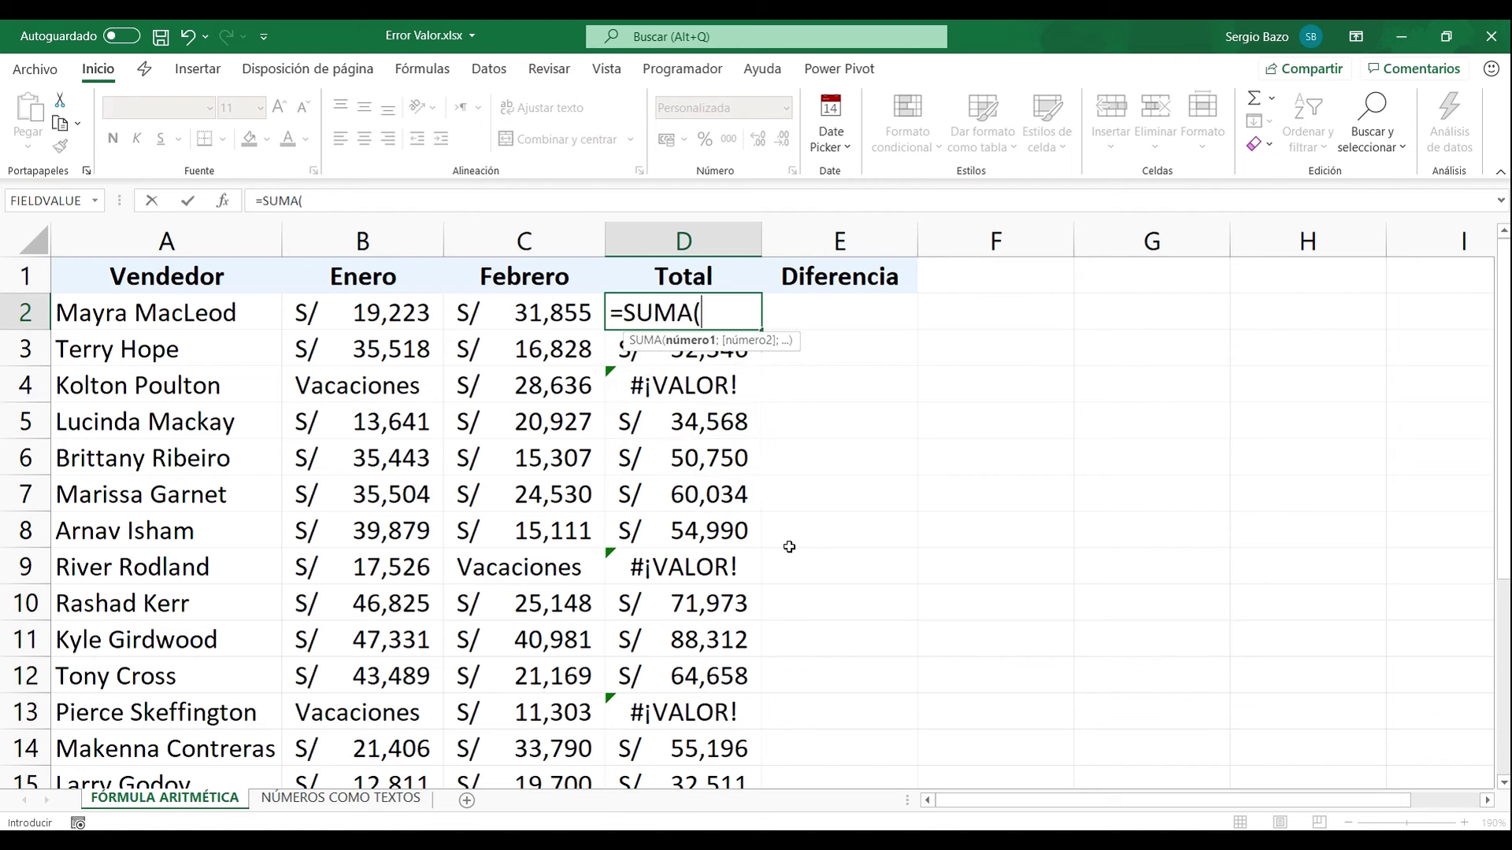
{"action": "left_click", "coordinate": [385, 316]}
{"action": "left_click_drag", "start_coordinate": [386, 316], "coordinate": [527, 317]}
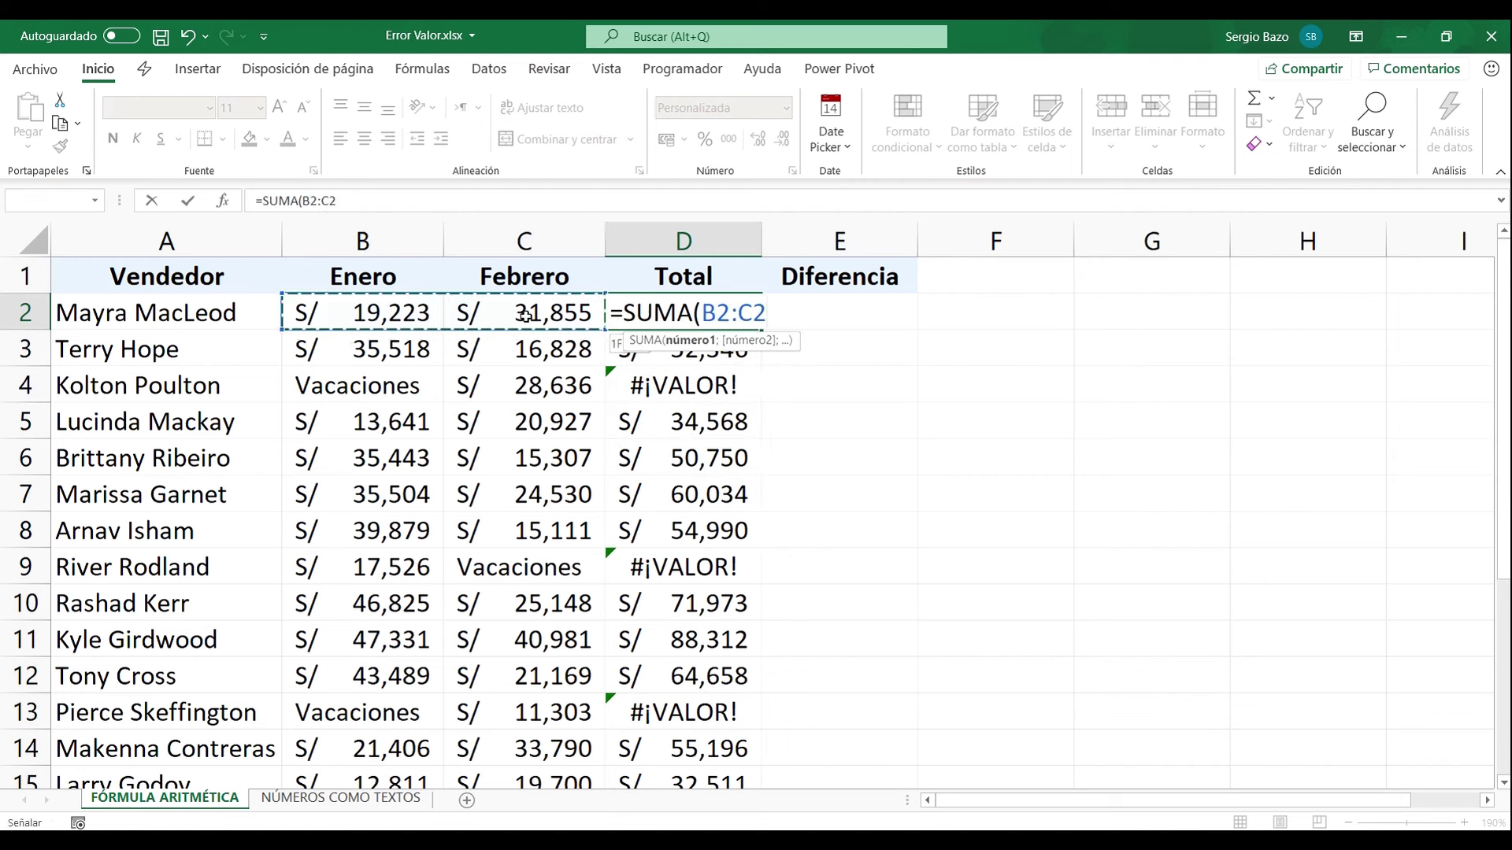
{"action": "key", "text": "Return"}
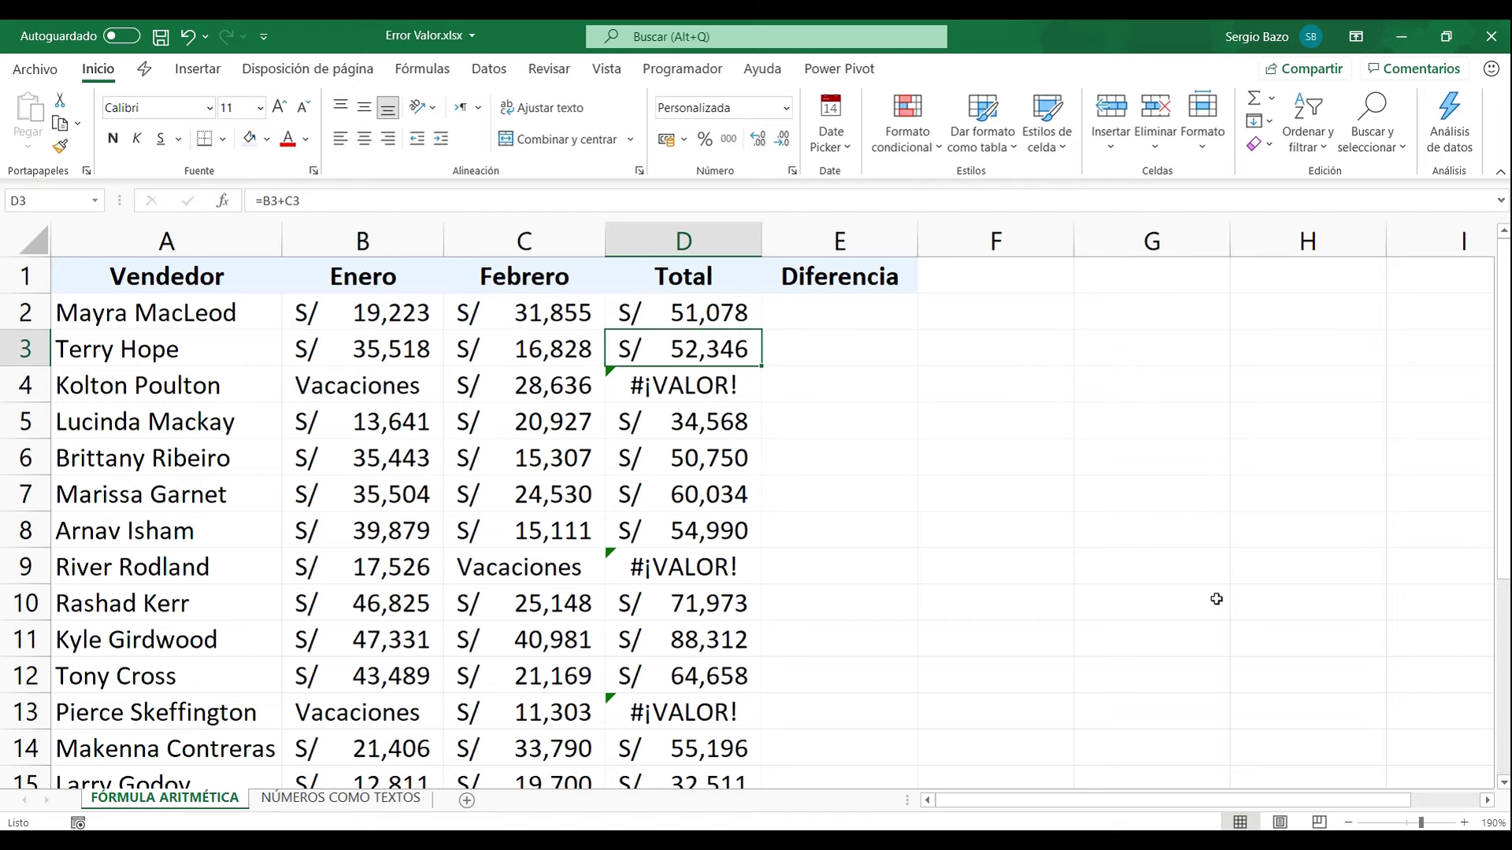
{"action": "left_click", "coordinate": [679, 306]}
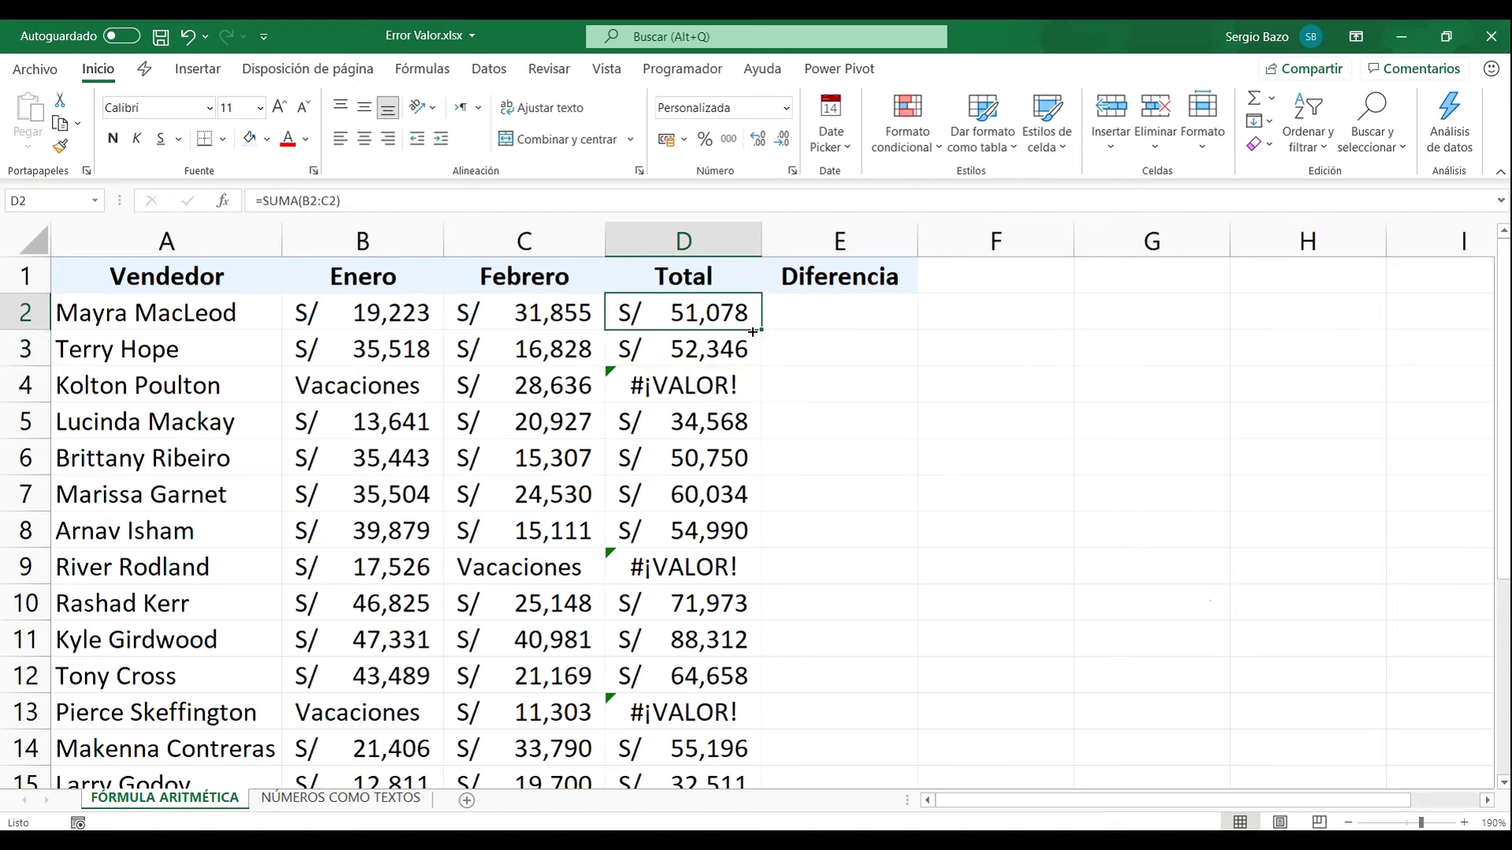
{"action": "double_click", "coordinate": [753, 332]}
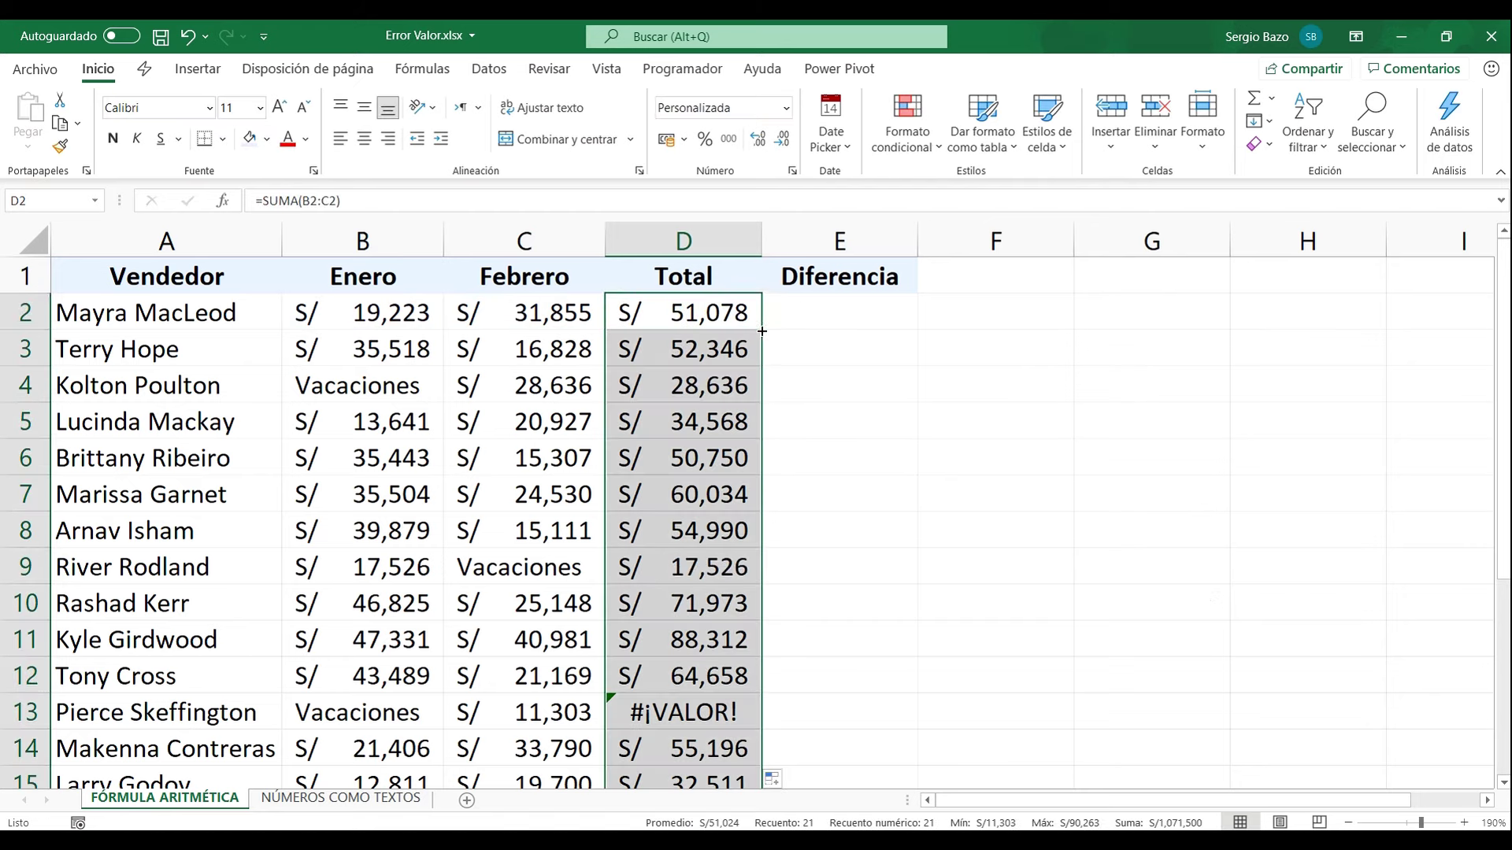
- Review the B2:C2 range in D2's SUMA formula, leaving it unchanged
{"action": "double_click", "coordinate": [703, 316]}
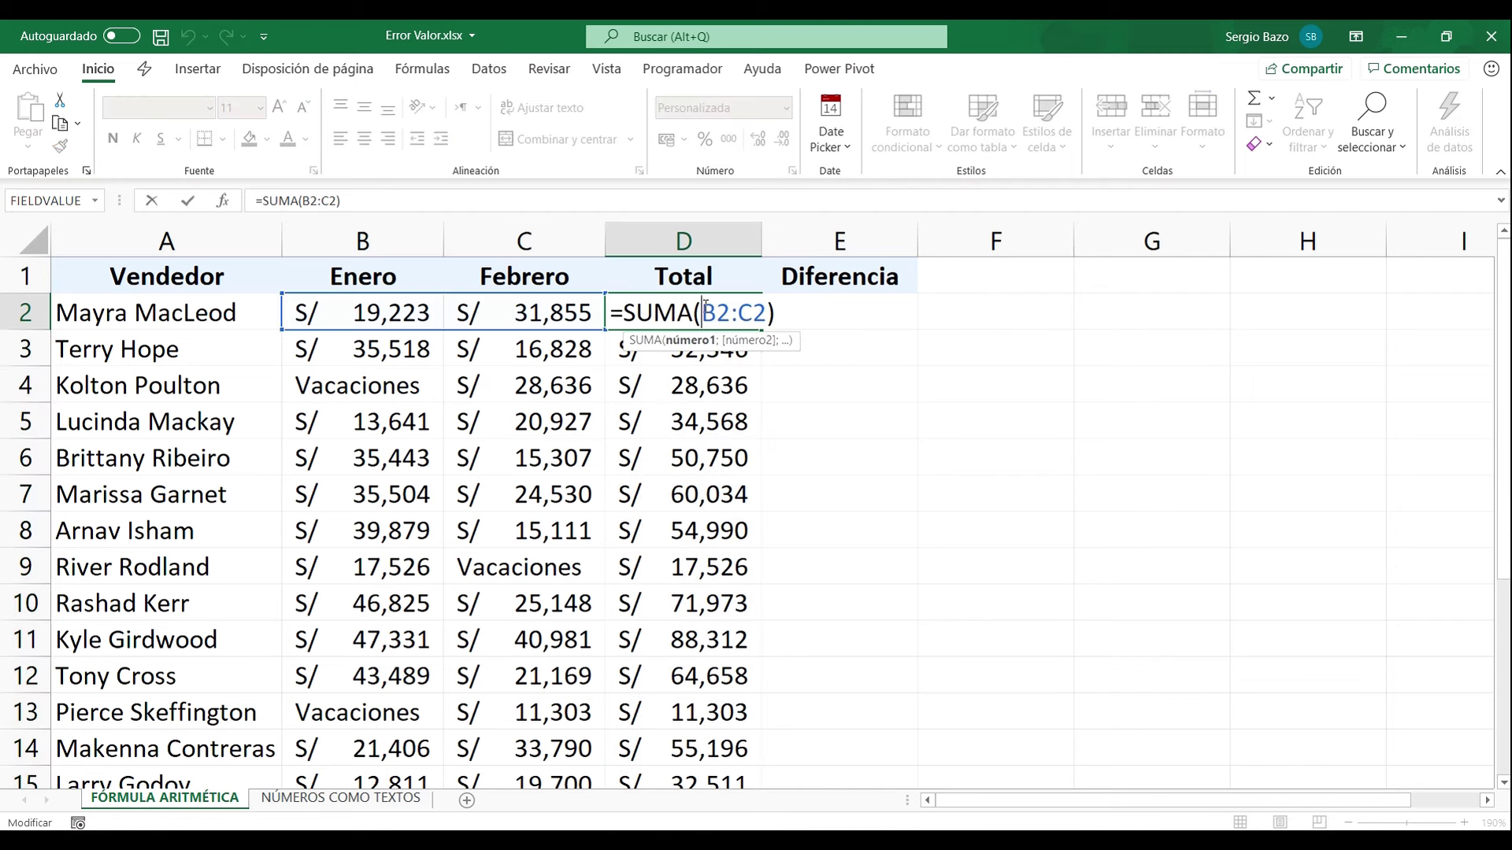
{"action": "left_click_drag", "start_coordinate": [703, 311], "coordinate": [765, 311]}
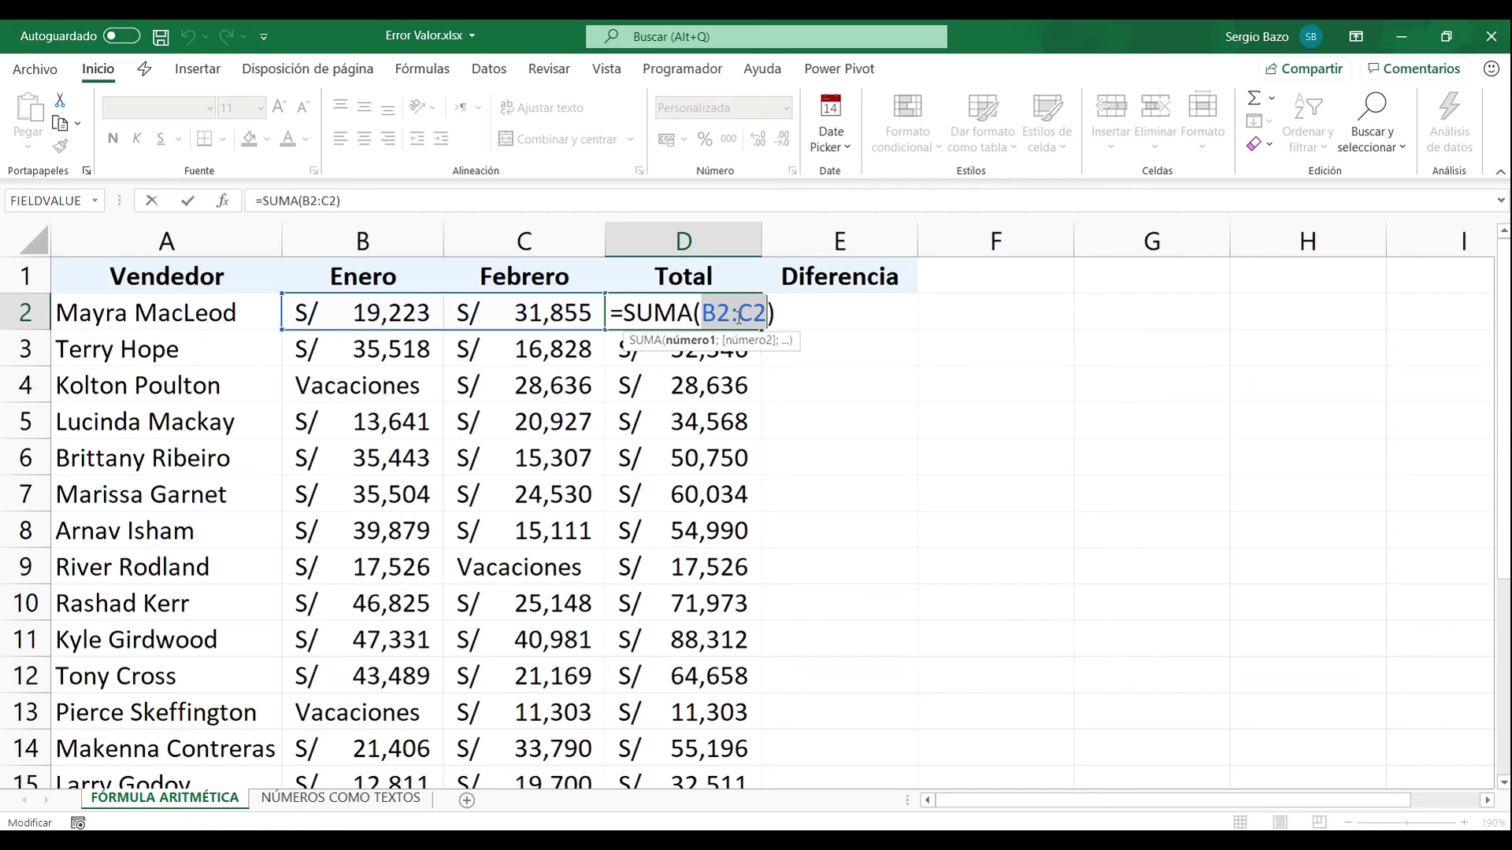
{"action": "key", "text": "Return"}
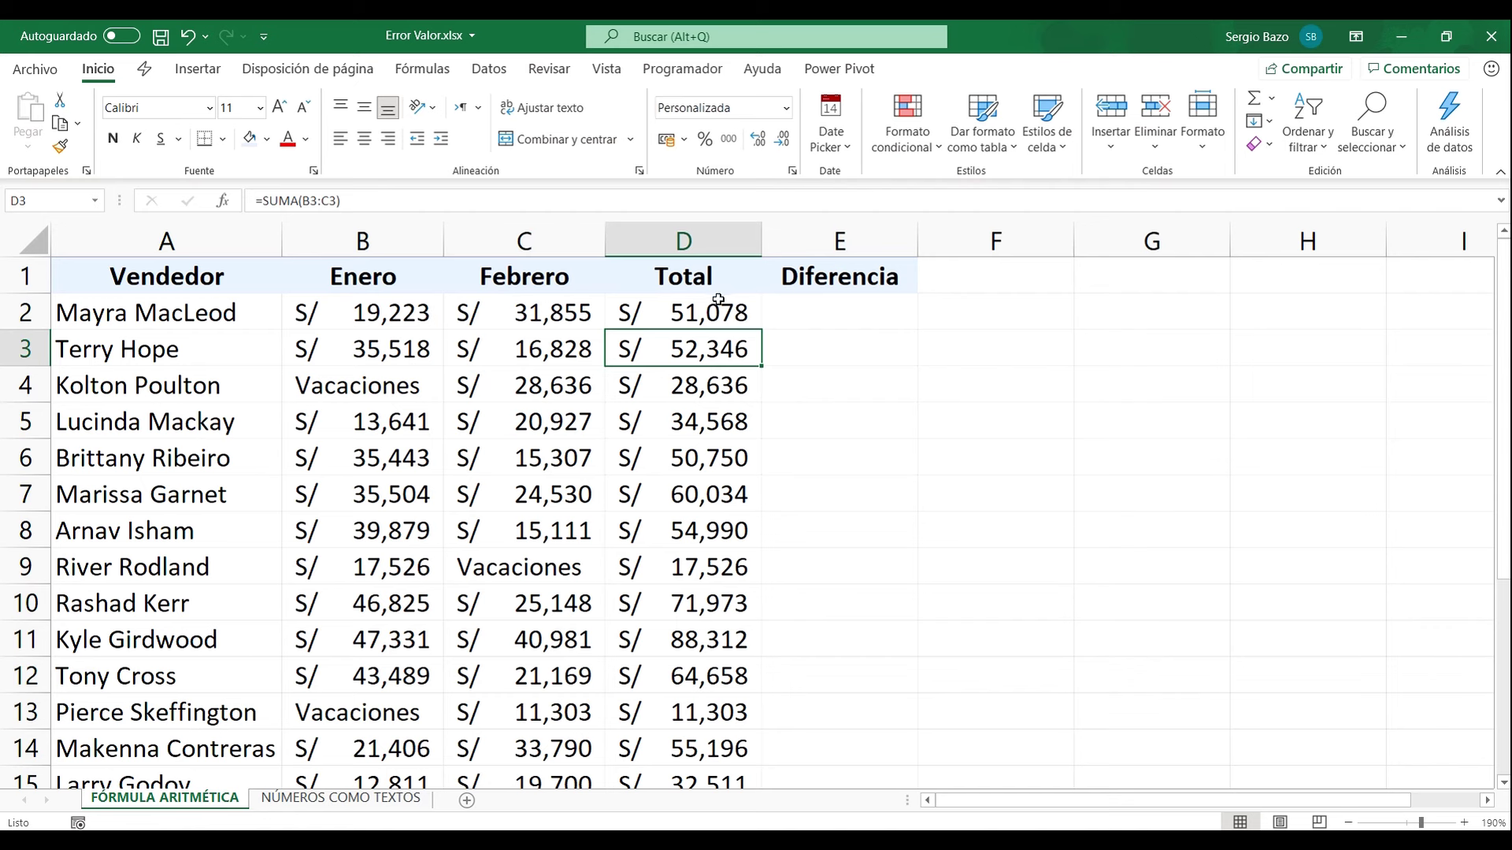
- Enter =C2-B2 in E2 and fill it down the Diferencia column
{"action": "left_click", "coordinate": [863, 312]}
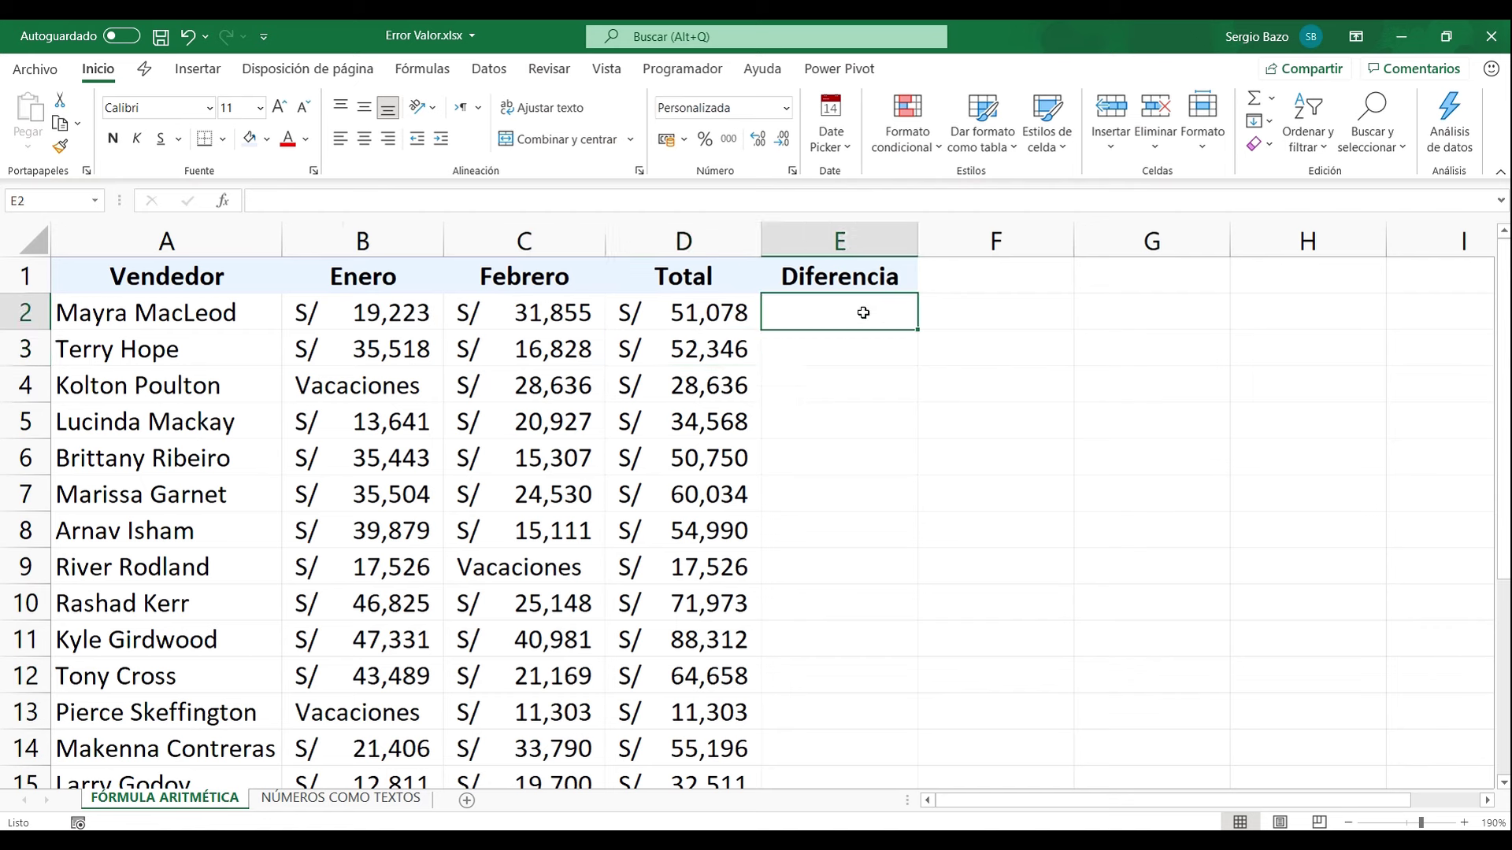
{"action": "double_click", "coordinate": [863, 312]}
{"action": "type", "text": "="}
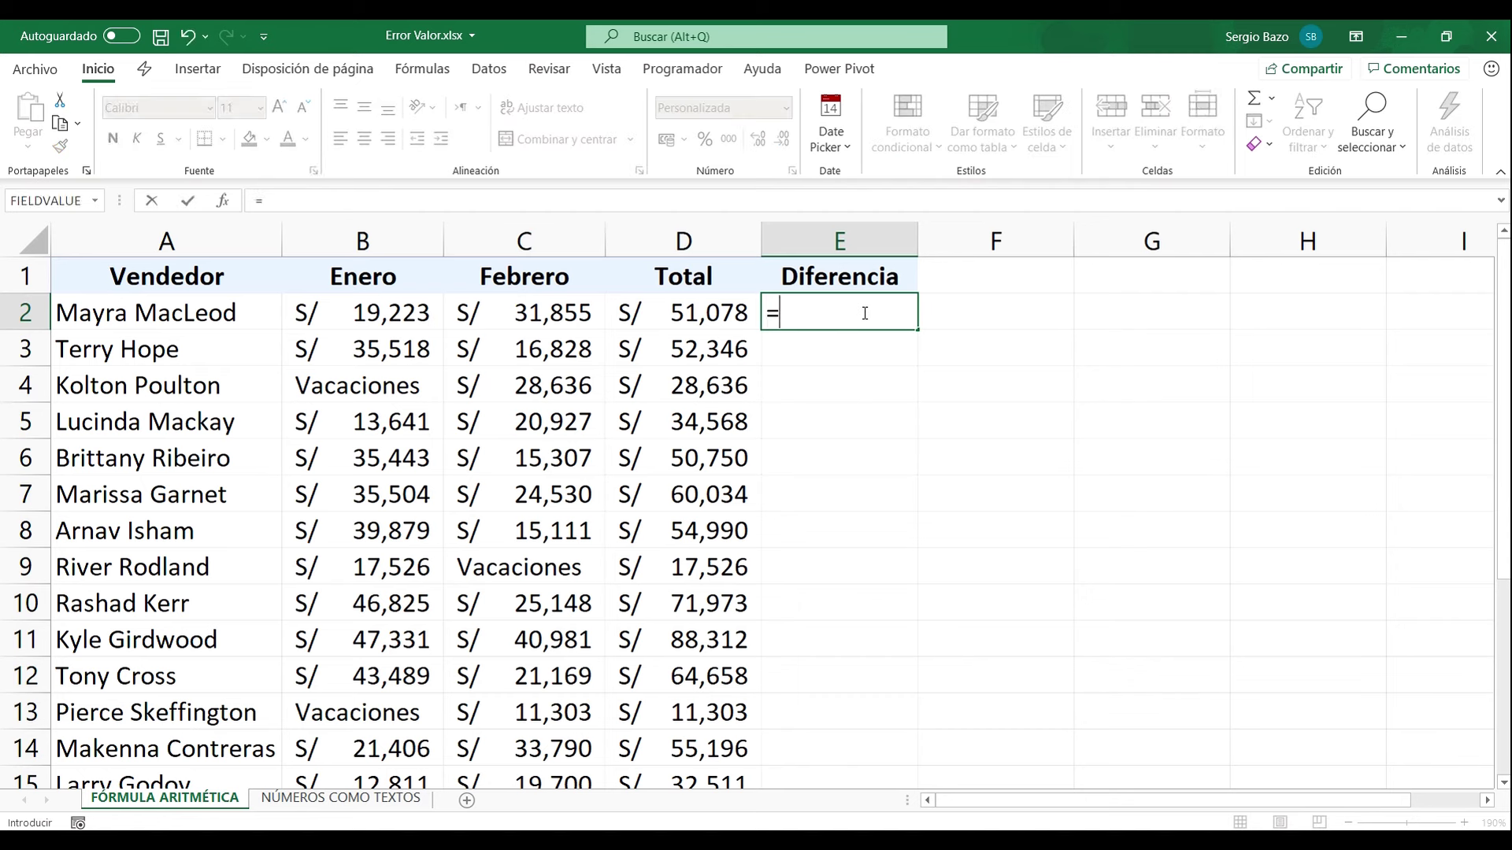
{"action": "key", "text": "Left"}
{"action": "key", "text": "Left"}
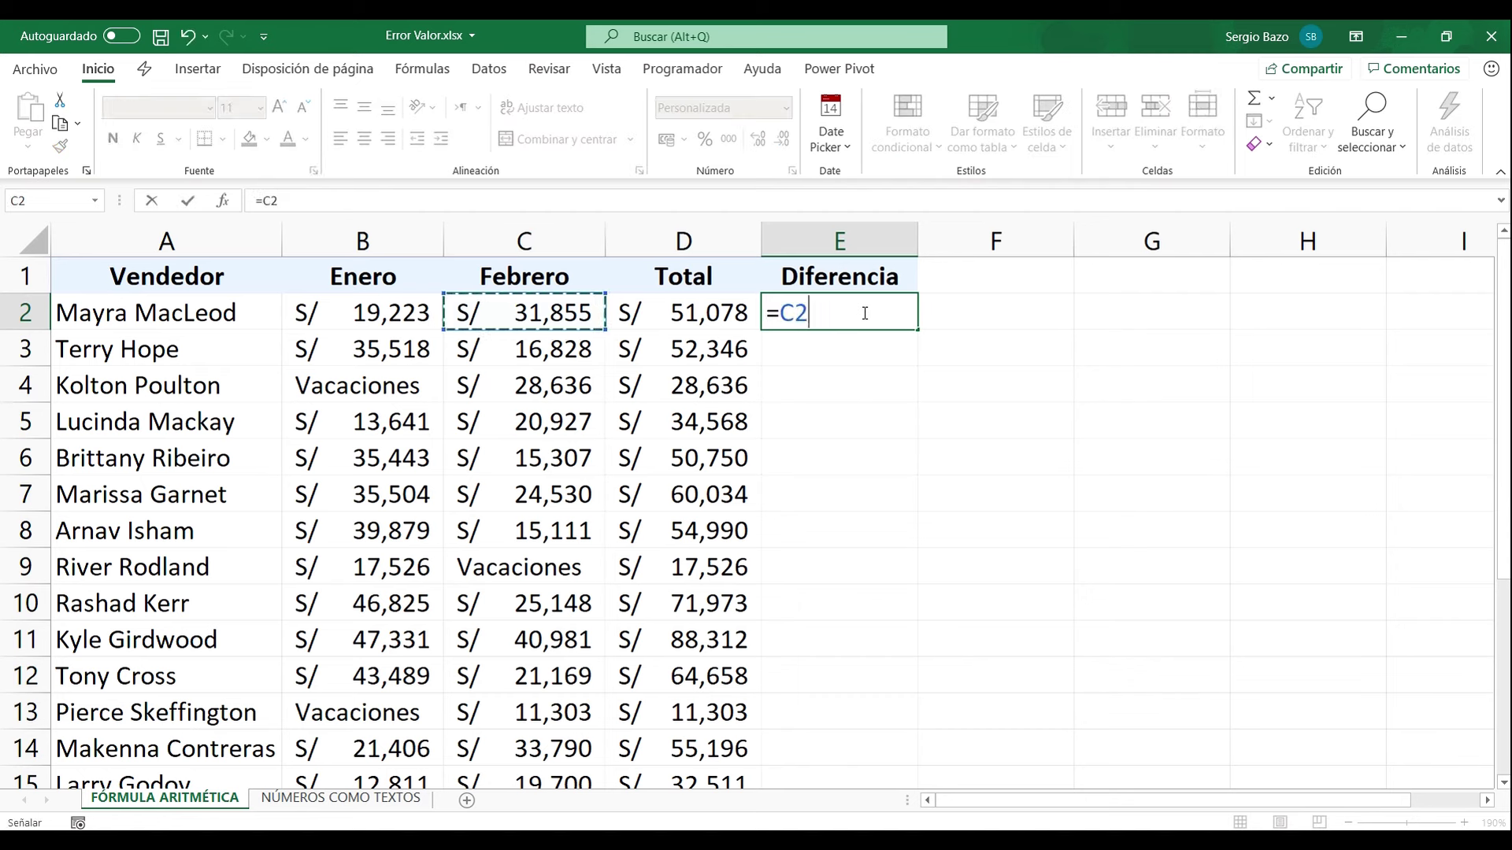
{"action": "type", "text": "-"}
{"action": "key", "text": "Left"}
{"action": "key", "text": "Left"}
{"action": "key", "text": "Left"}
{"action": "key", "text": "Return"}
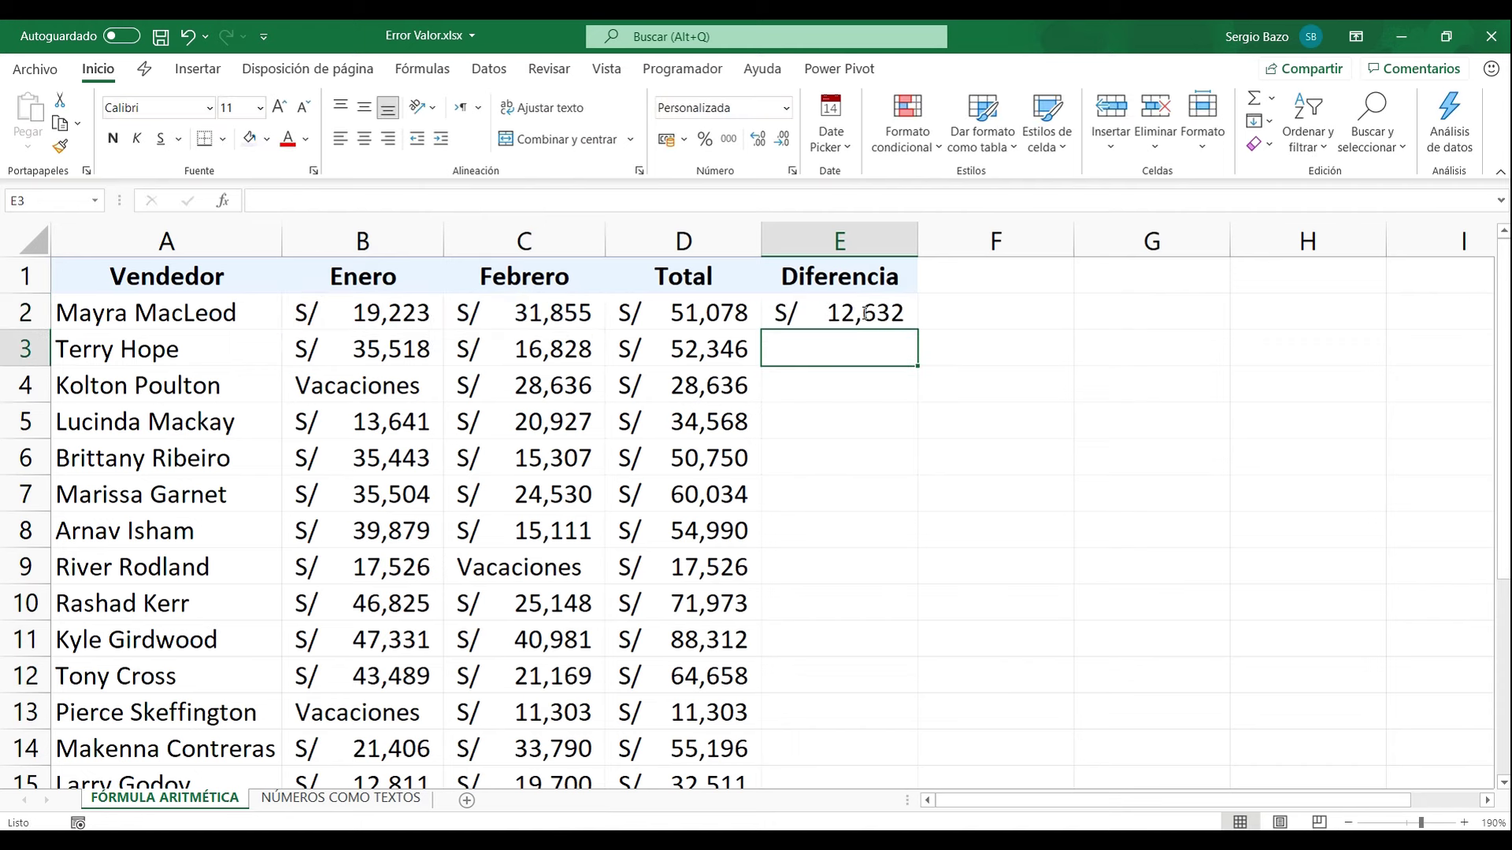
{"action": "left_click", "coordinate": [866, 313]}
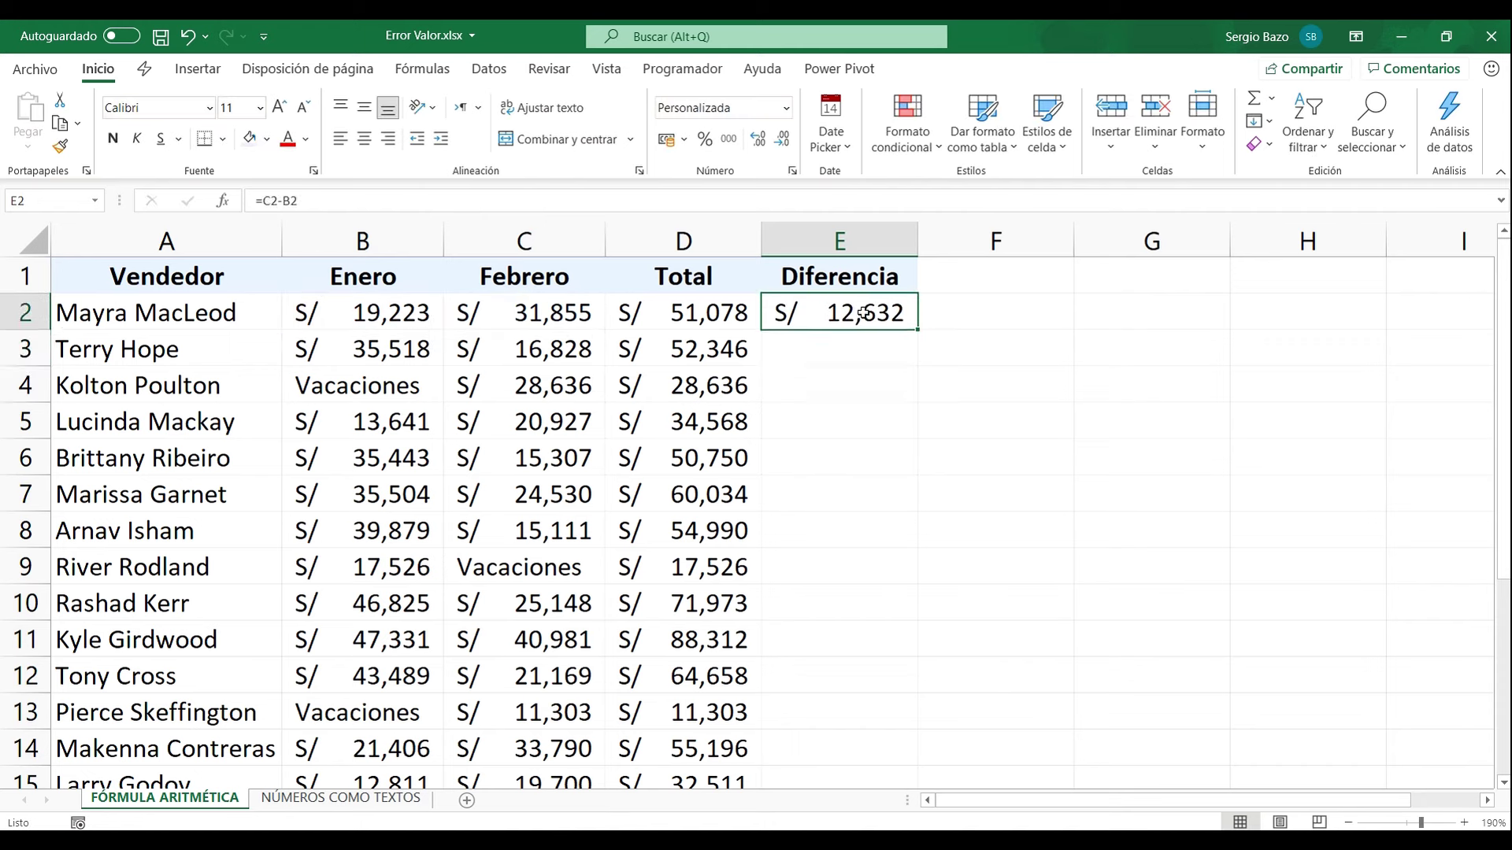
{"action": "double_click", "coordinate": [918, 330]}
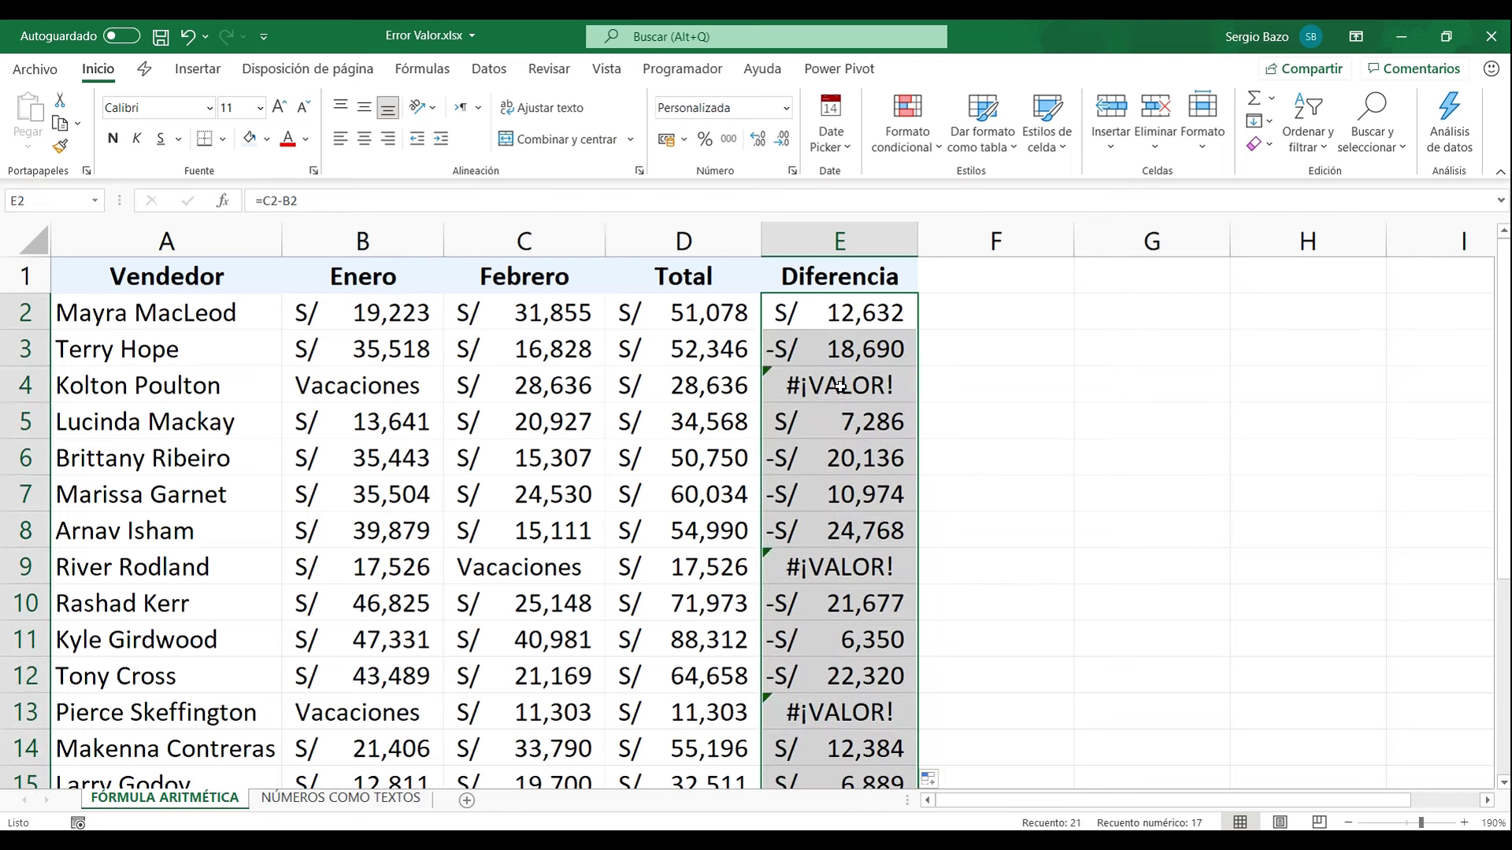
- Inspect the #¡VALOR! errors in E4, E9 and E13 against E2's working formula
{"action": "left_click", "coordinate": [868, 385]}
{"action": "left_click", "coordinate": [842, 572]}
{"action": "left_click", "coordinate": [841, 713]}
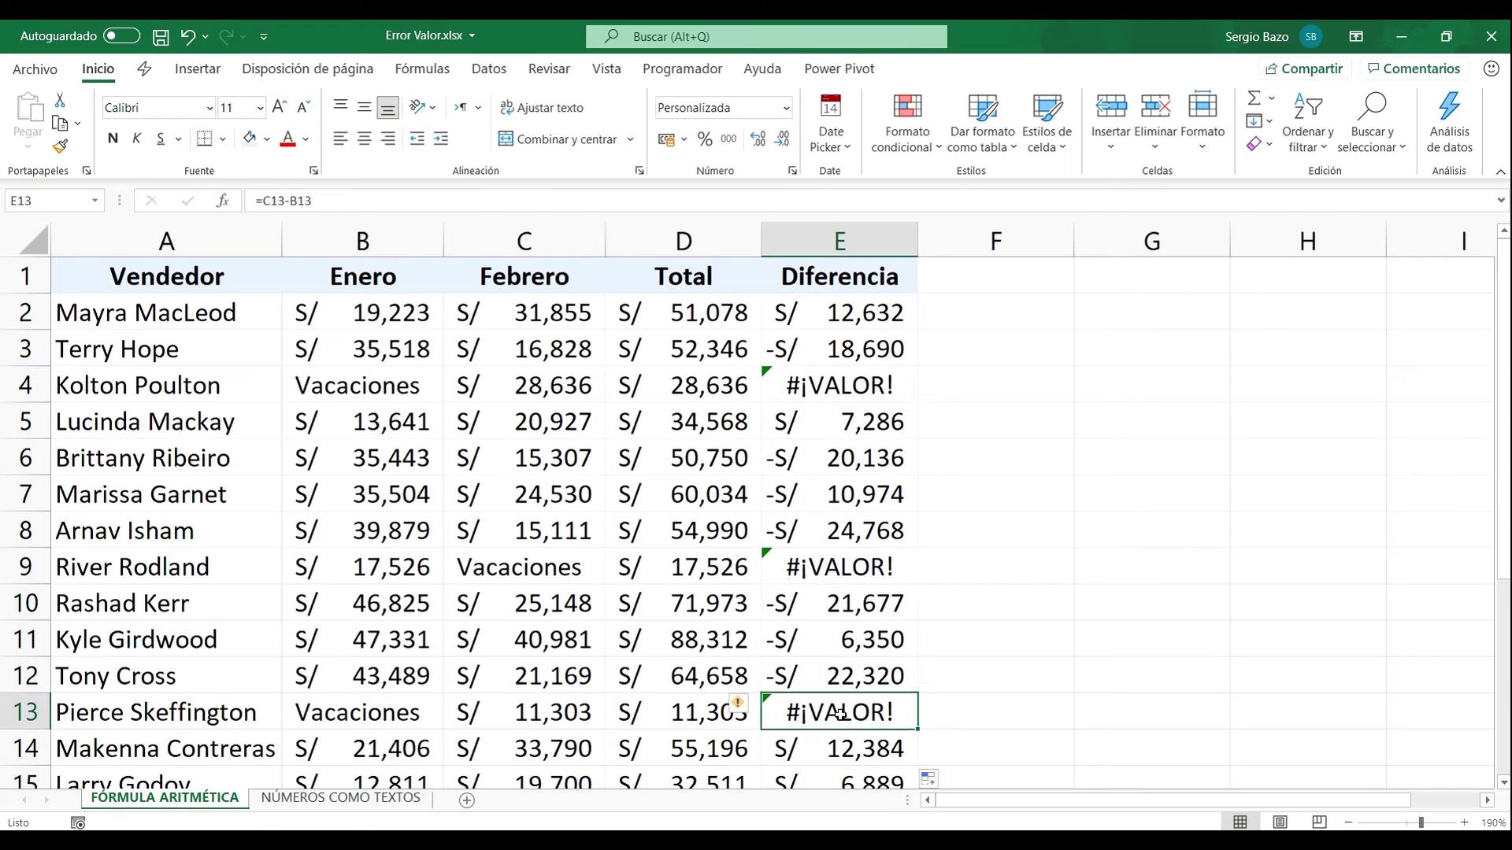
{"action": "left_click", "coordinate": [843, 315]}
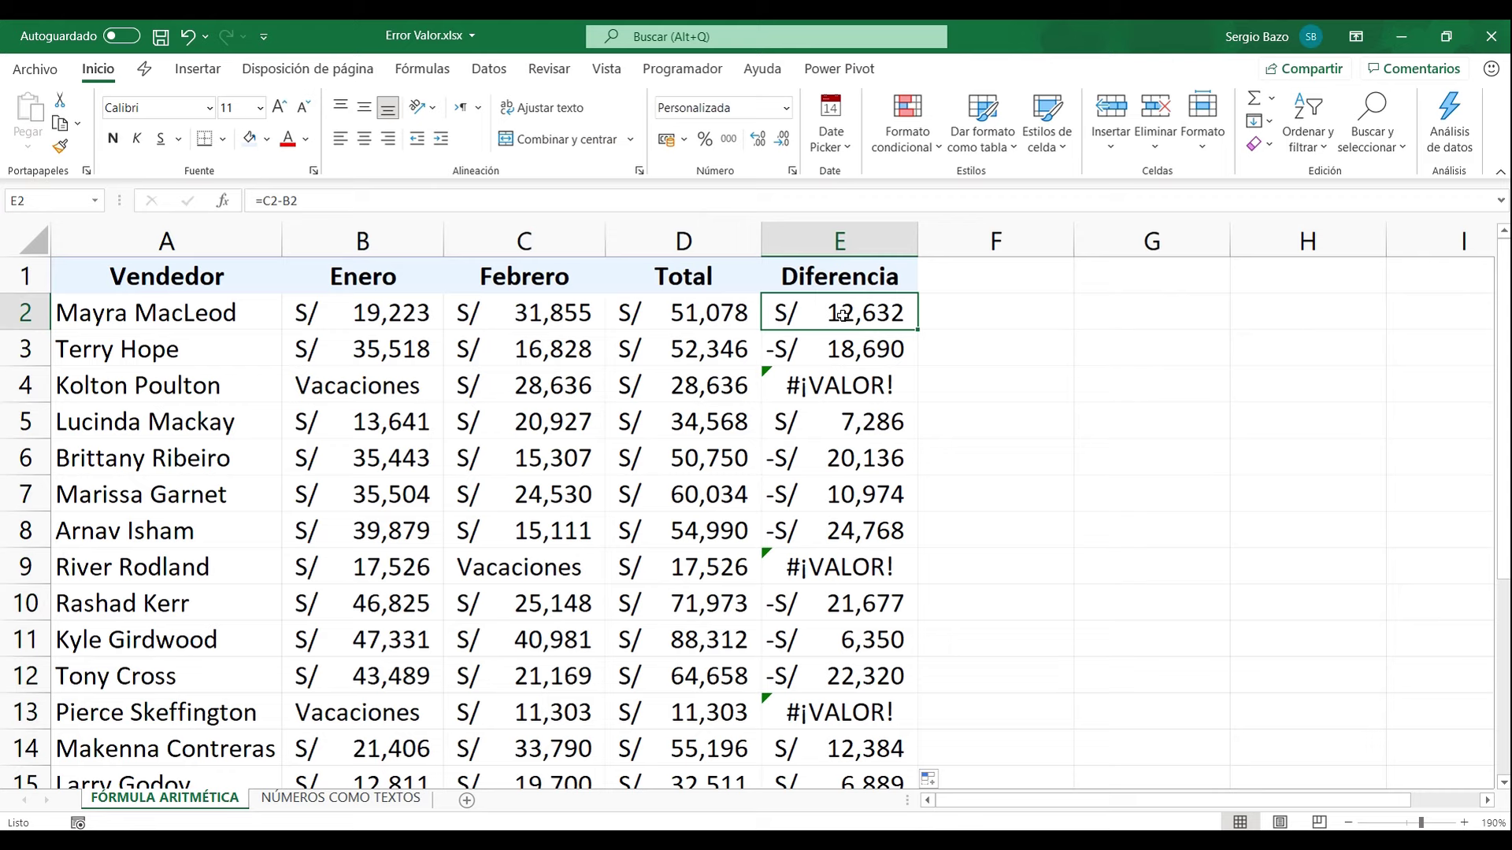
{"action": "double_click", "coordinate": [842, 315]}
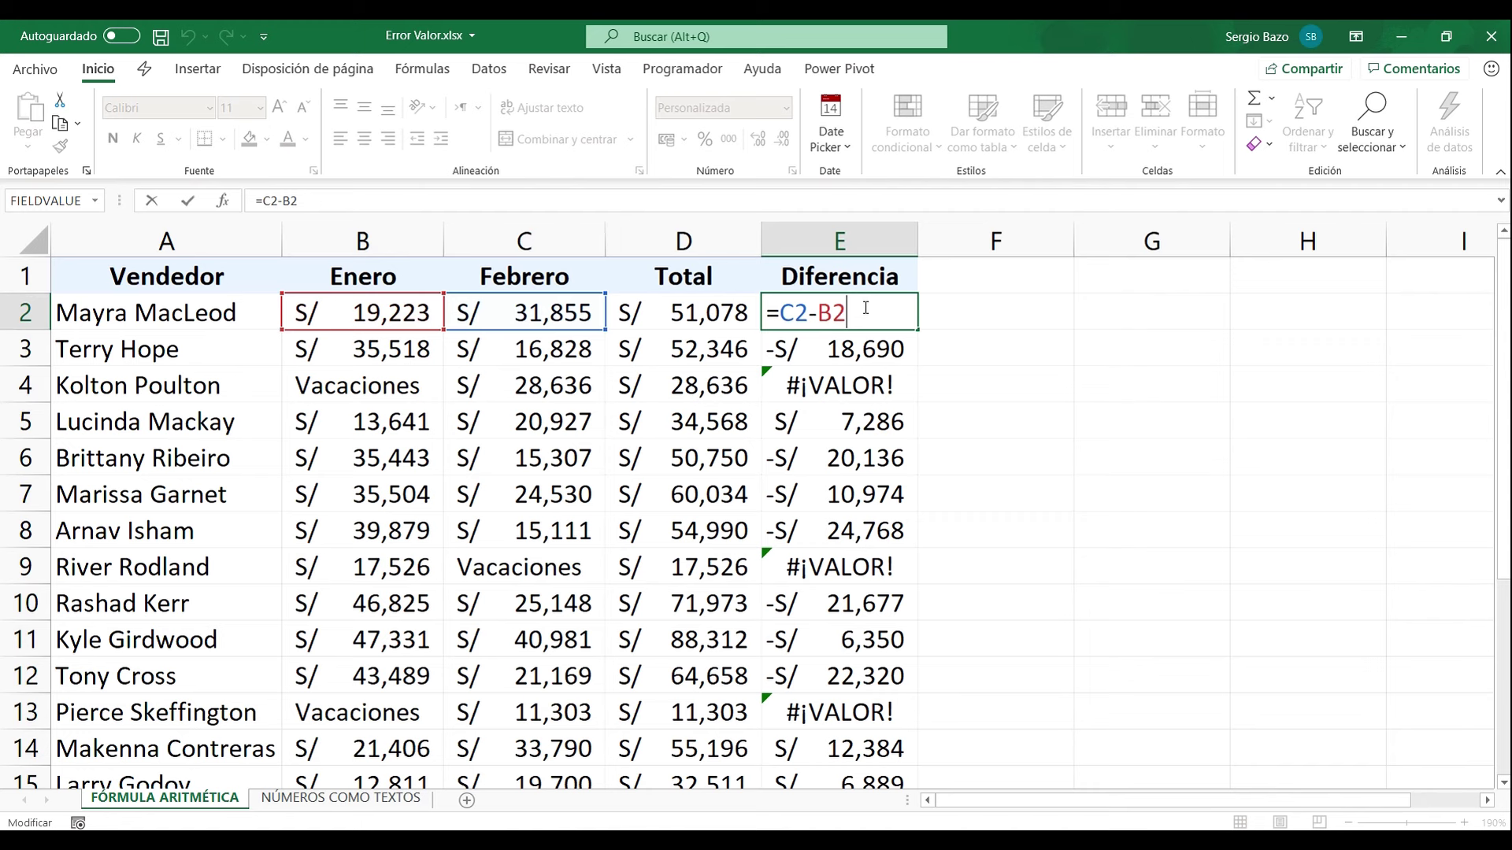
{"action": "key", "text": "ctrl+Return"}
{"action": "left_click", "coordinate": [872, 386]}
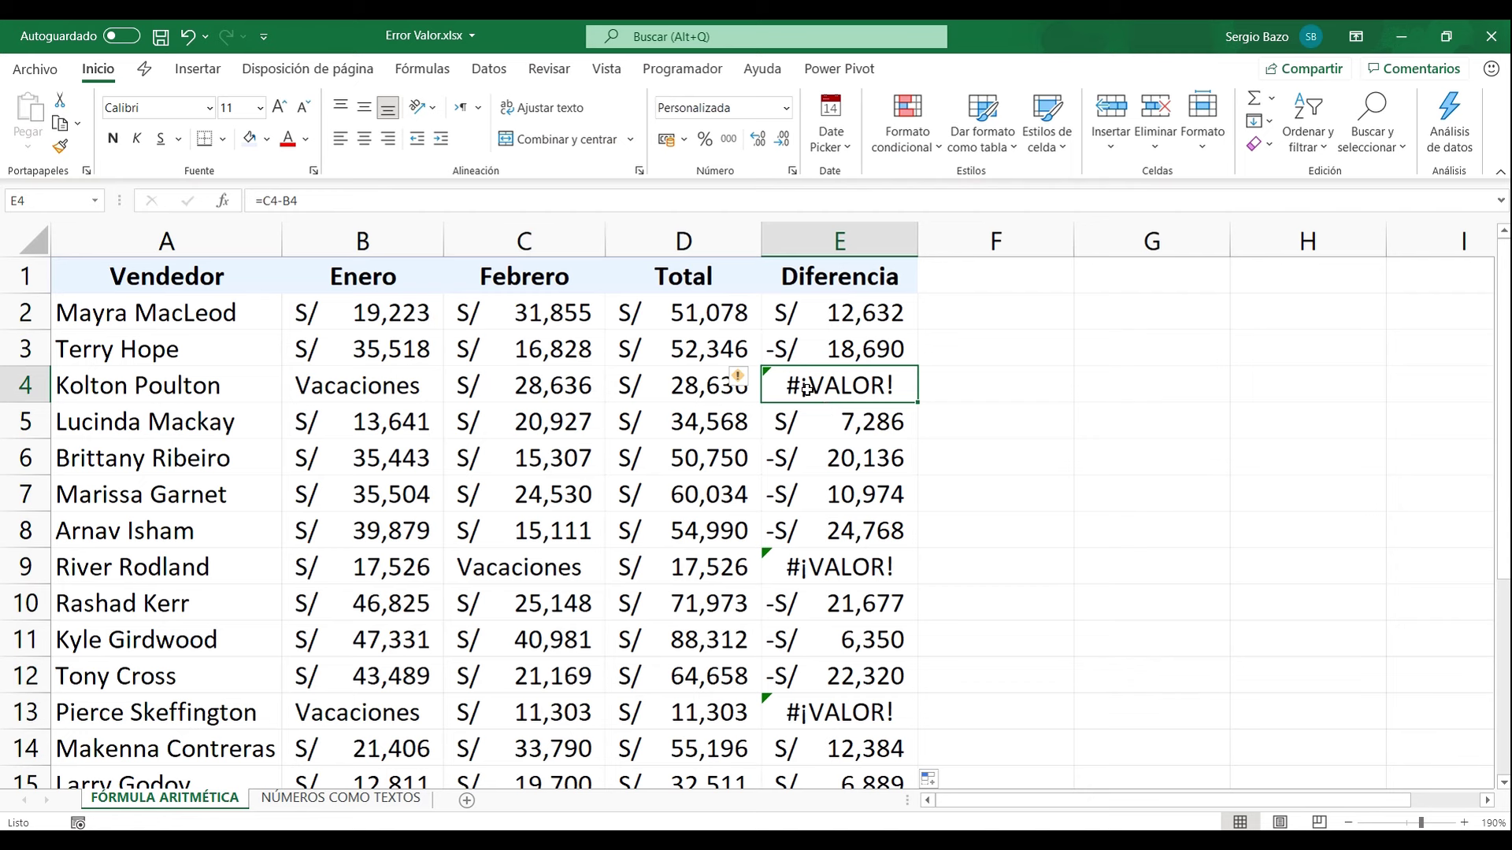
- Change E2 to =SI.ERROR(C2-B2;"No establecida")
{"action": "double_click", "coordinate": [843, 307]}
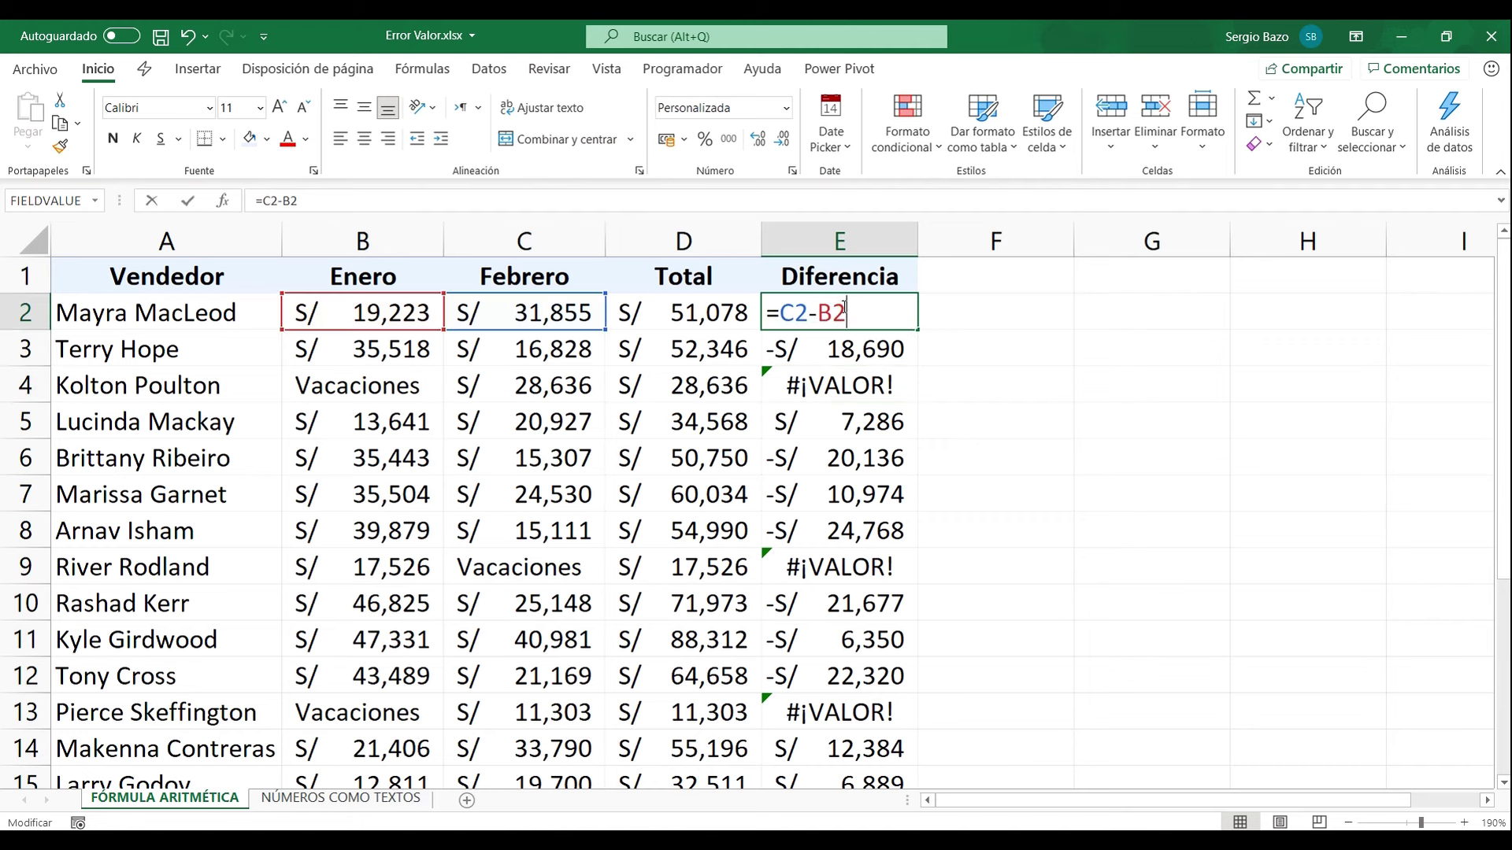
{"action": "left_click", "coordinate": [782, 312]}
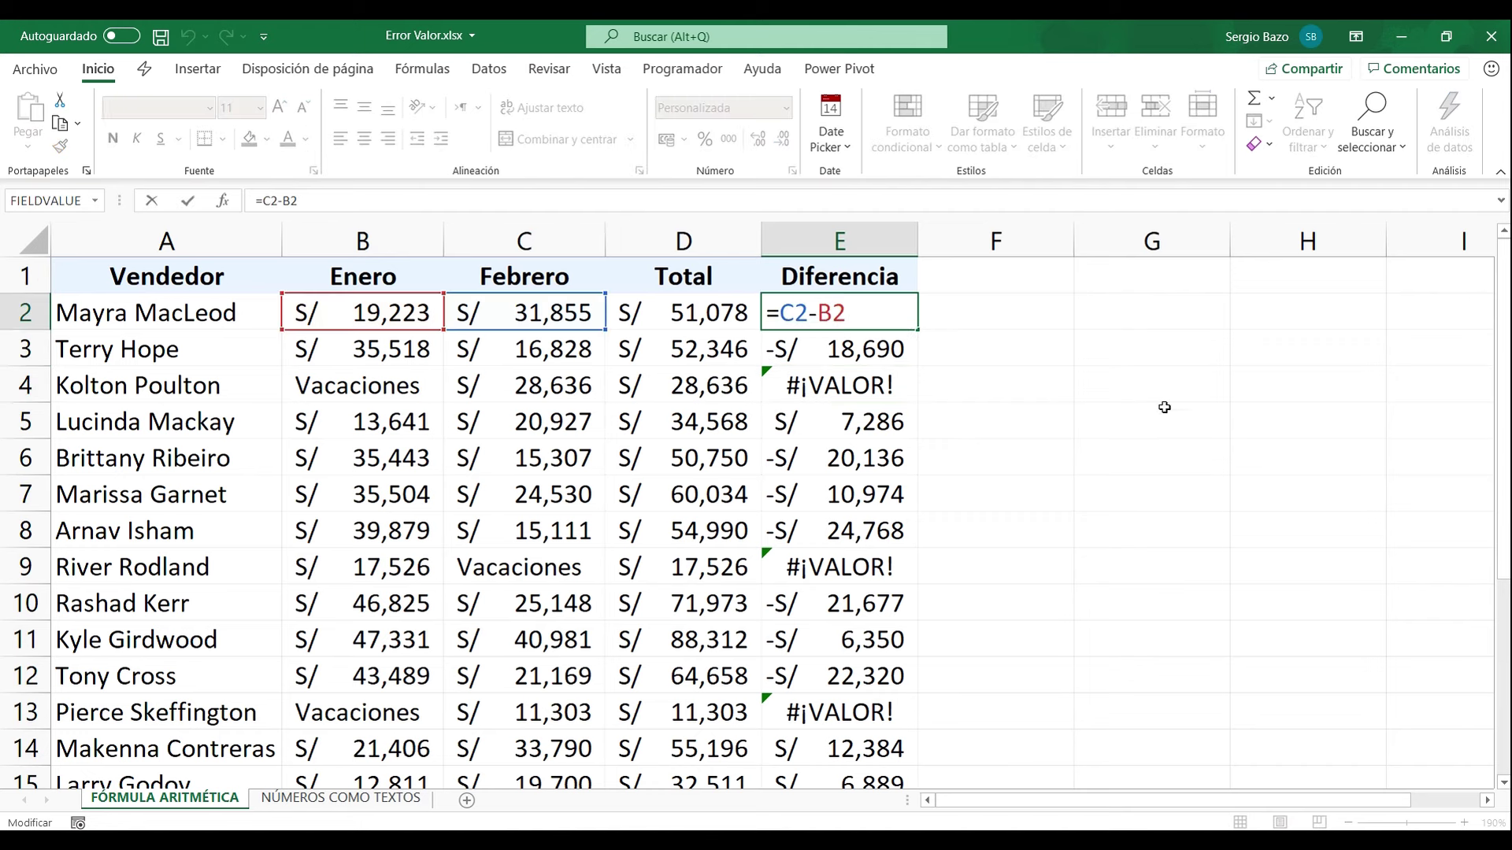
{"action": "type", "text": "si.error"}
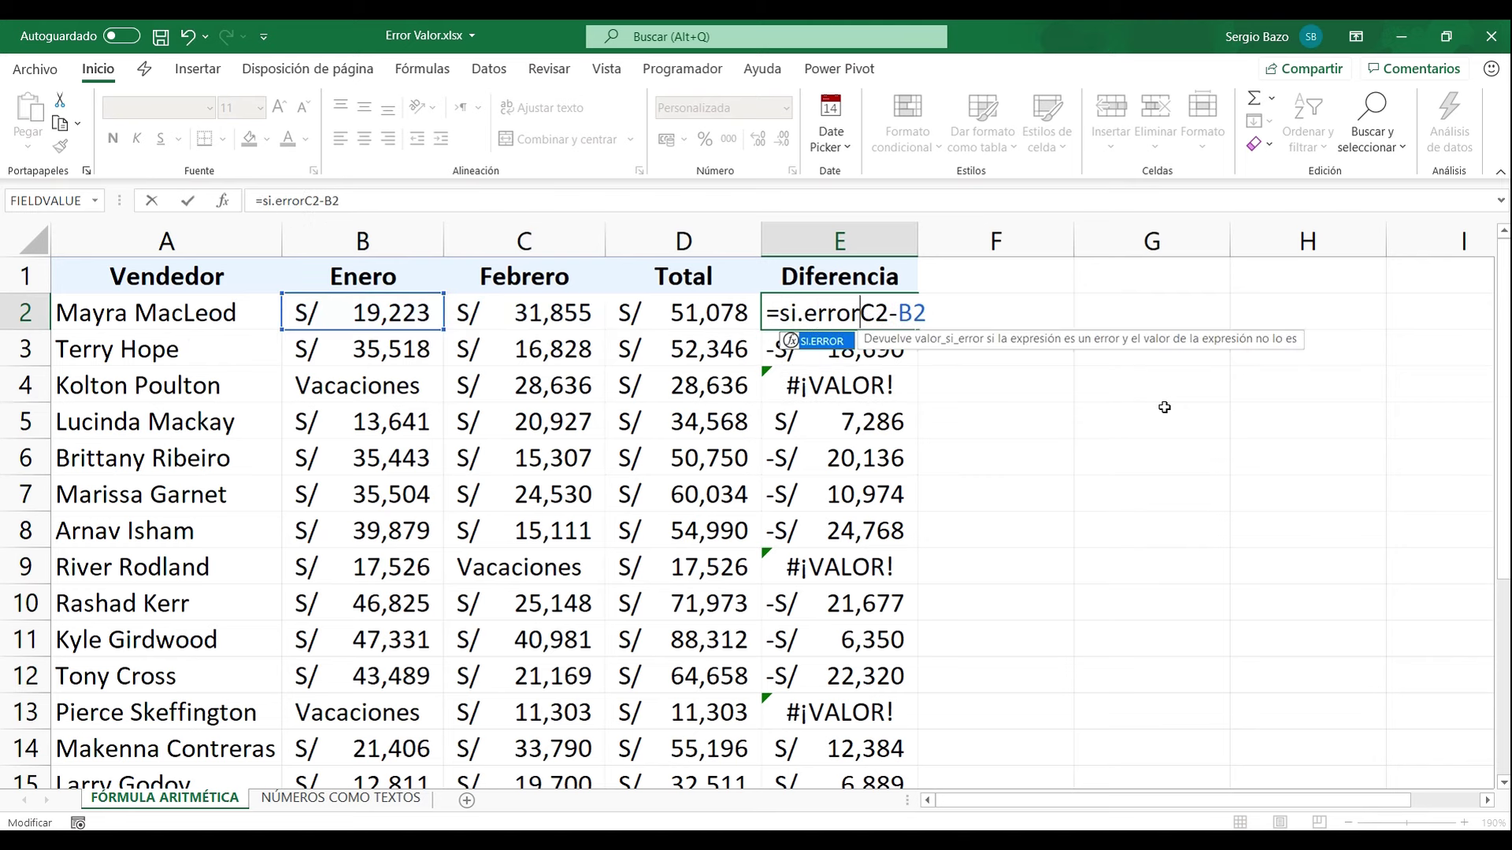
{"action": "key", "text": "Tab"}
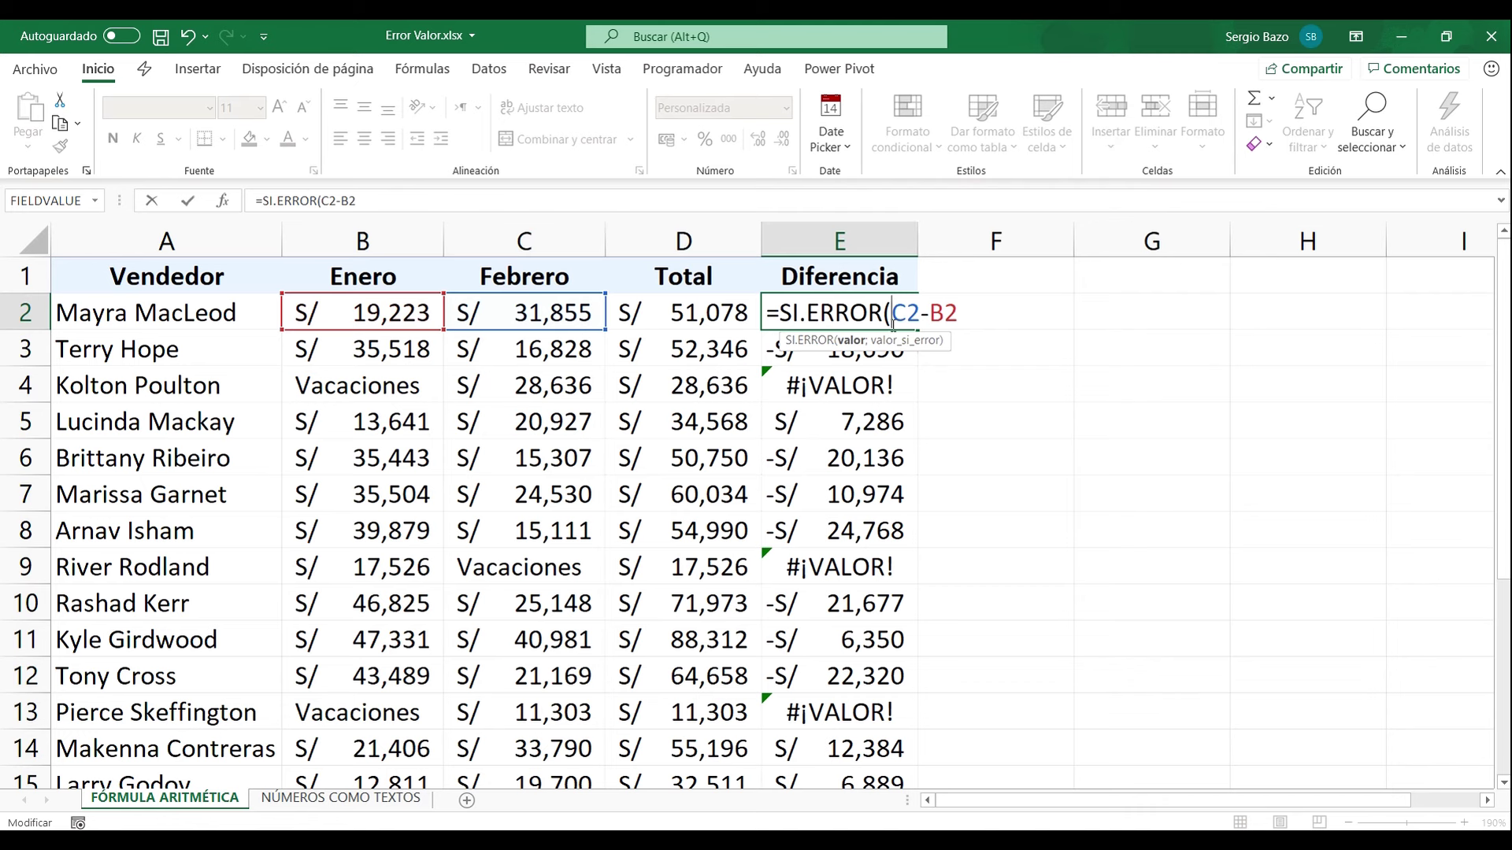
{"action": "left_click_drag", "start_coordinate": [892, 316], "coordinate": [982, 310]}
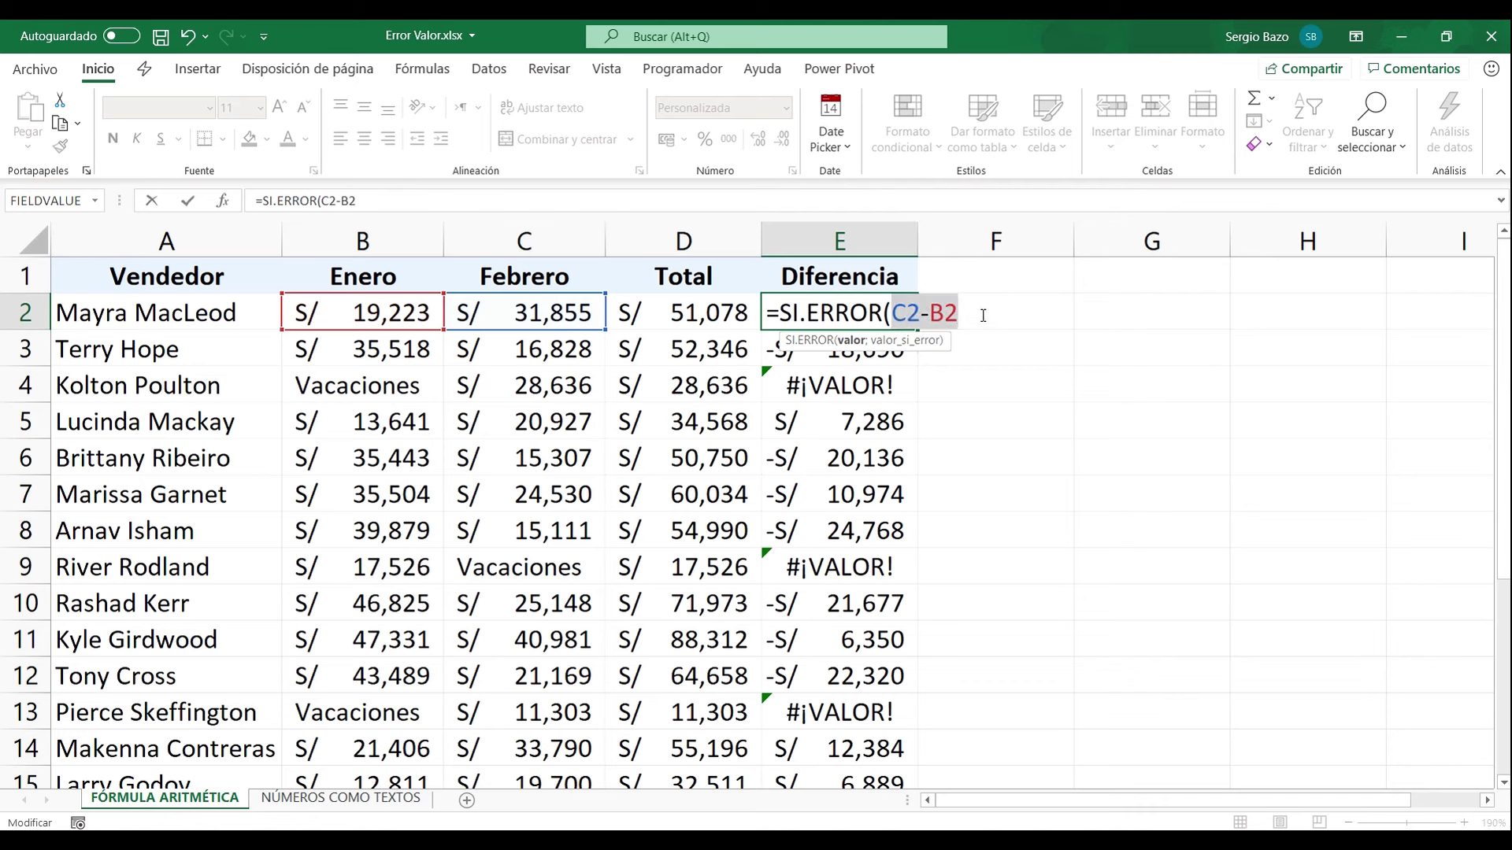
{"action": "left_click", "coordinate": [982, 310]}
{"action": "type", "text": ";"}
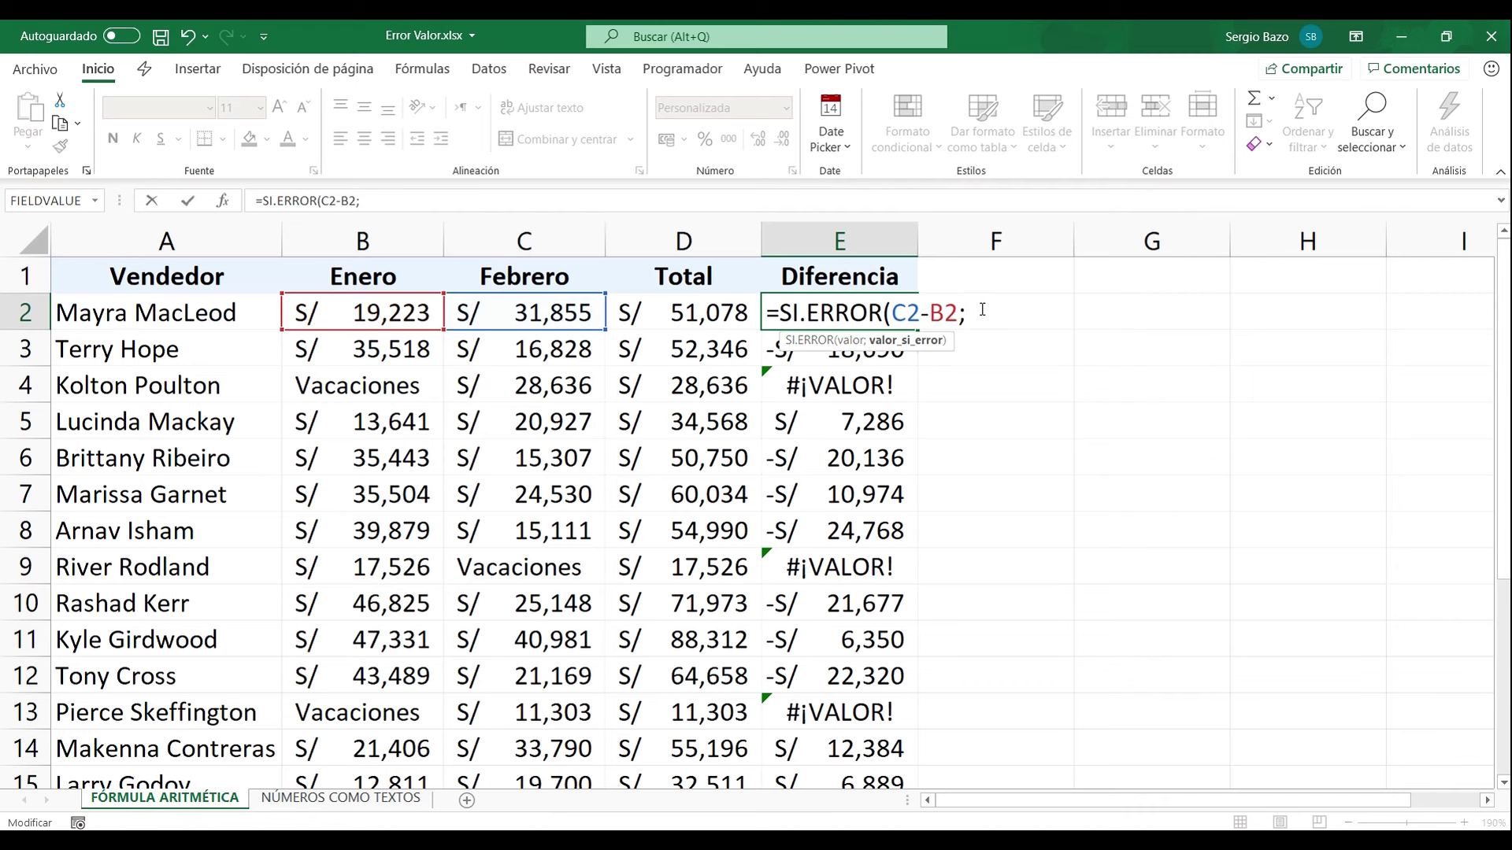
{"action": "type", "text": "\""}
{"action": "type", "text": "No establecida\""}
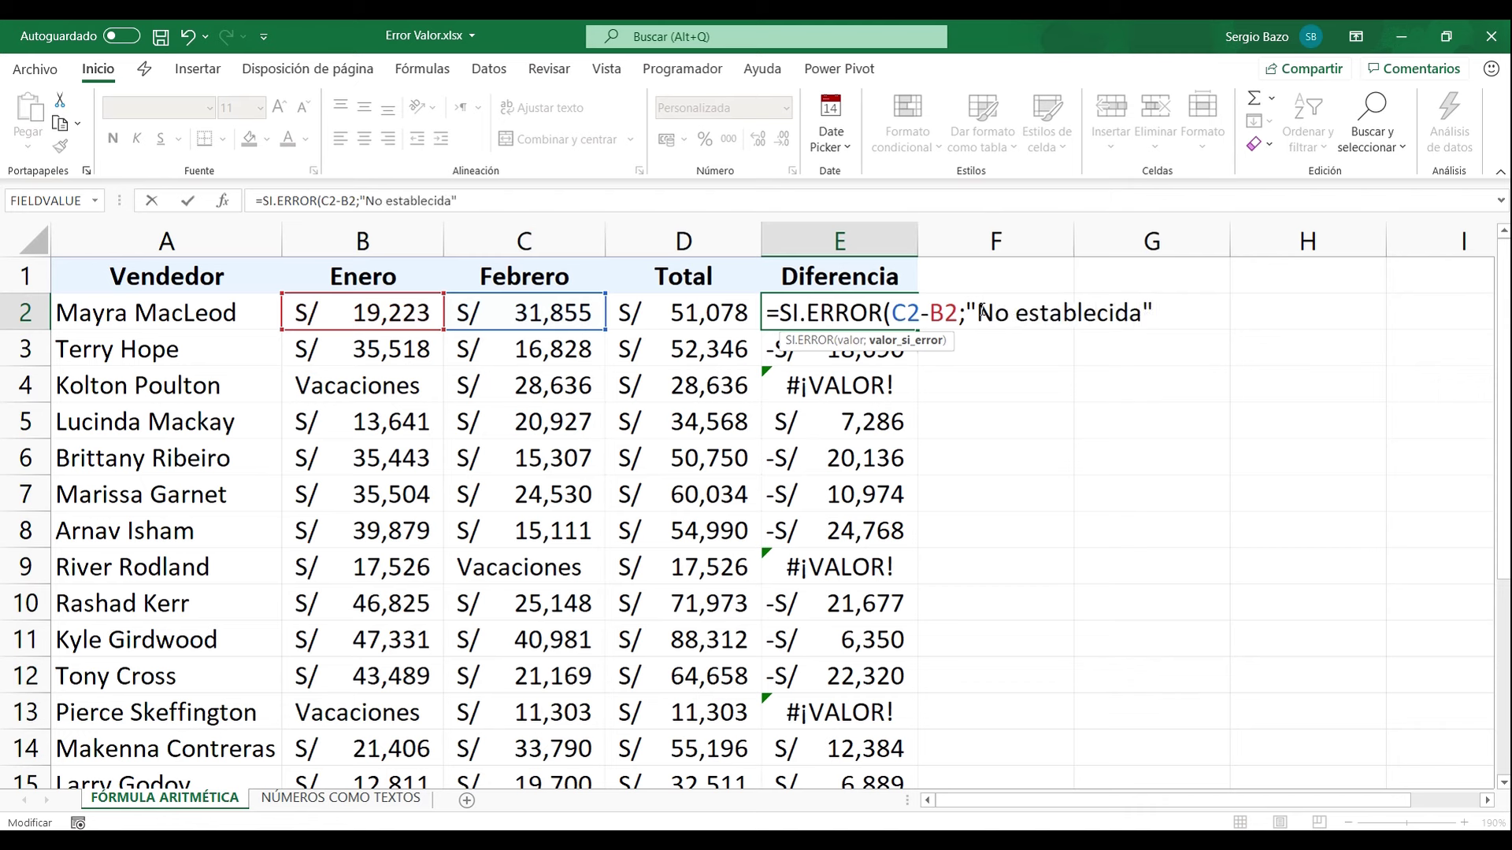
{"action": "type", "text": ")"}
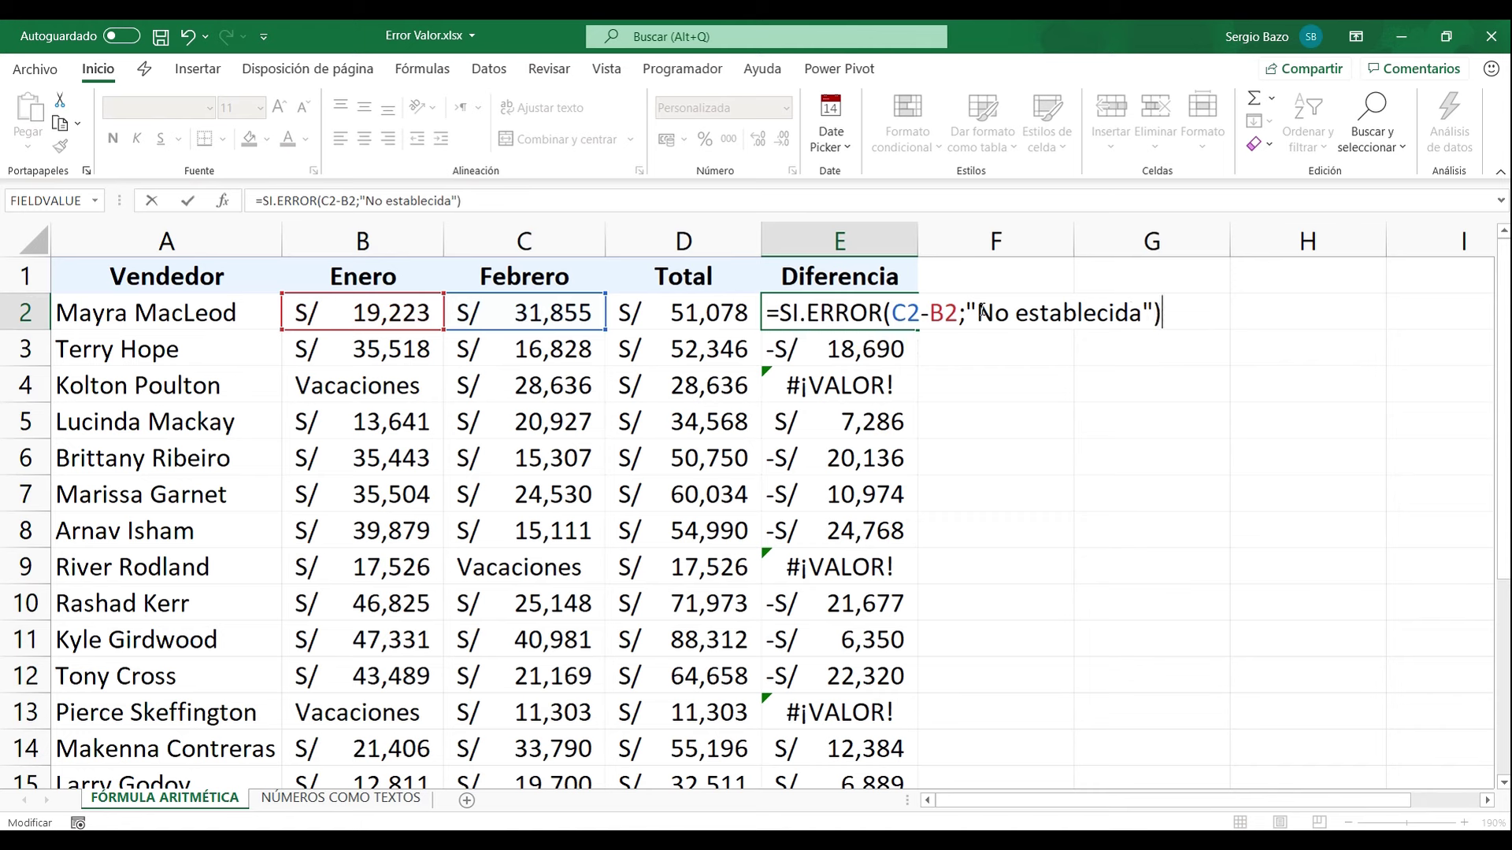
{"action": "key", "text": "Return"}
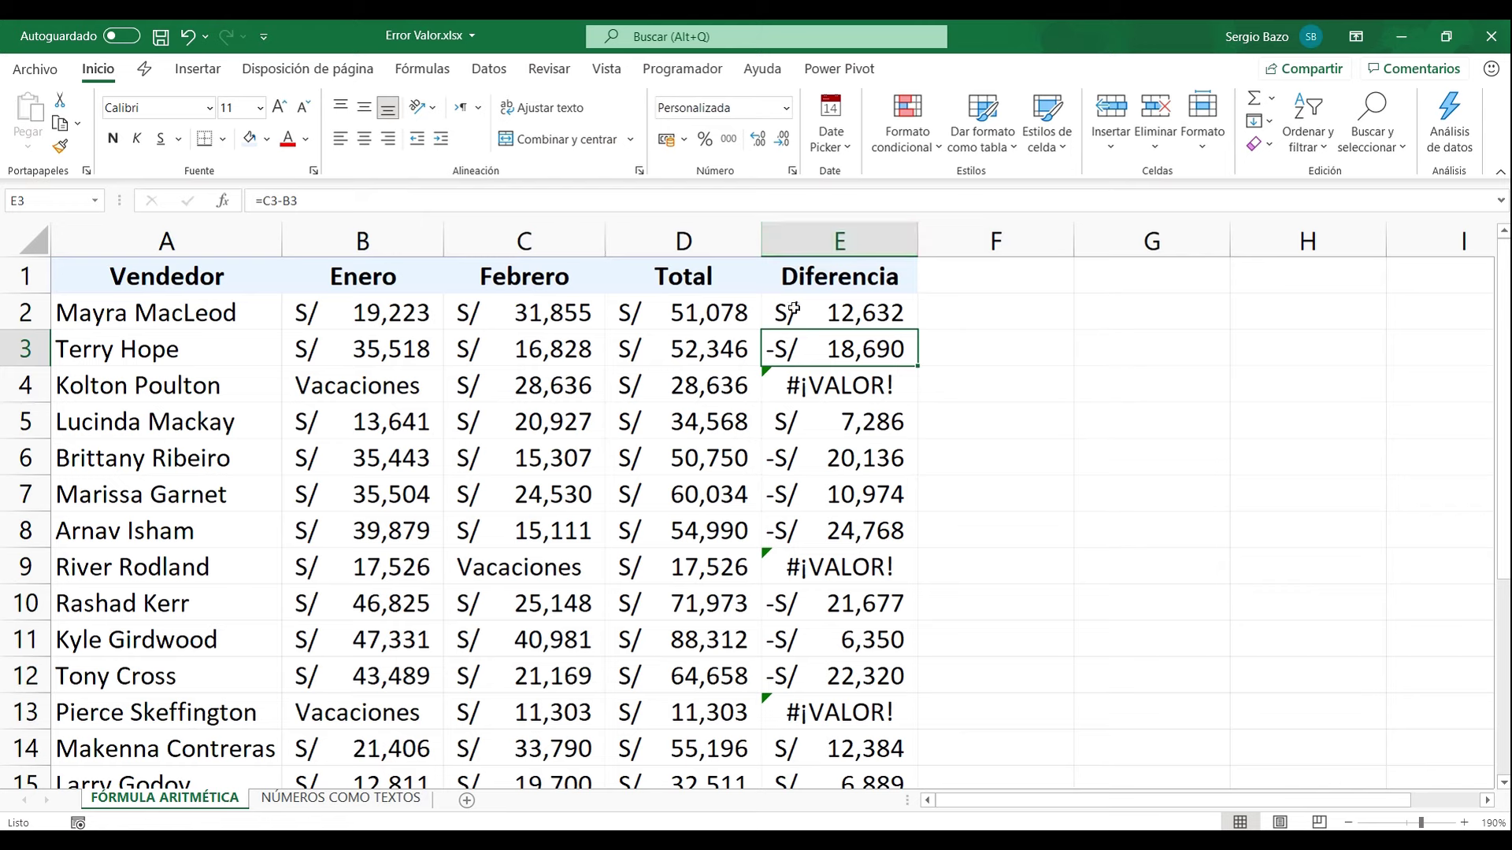
- Fill the SI.ERROR formula down column E and autofit the column width
{"action": "left_click", "coordinate": [842, 313]}
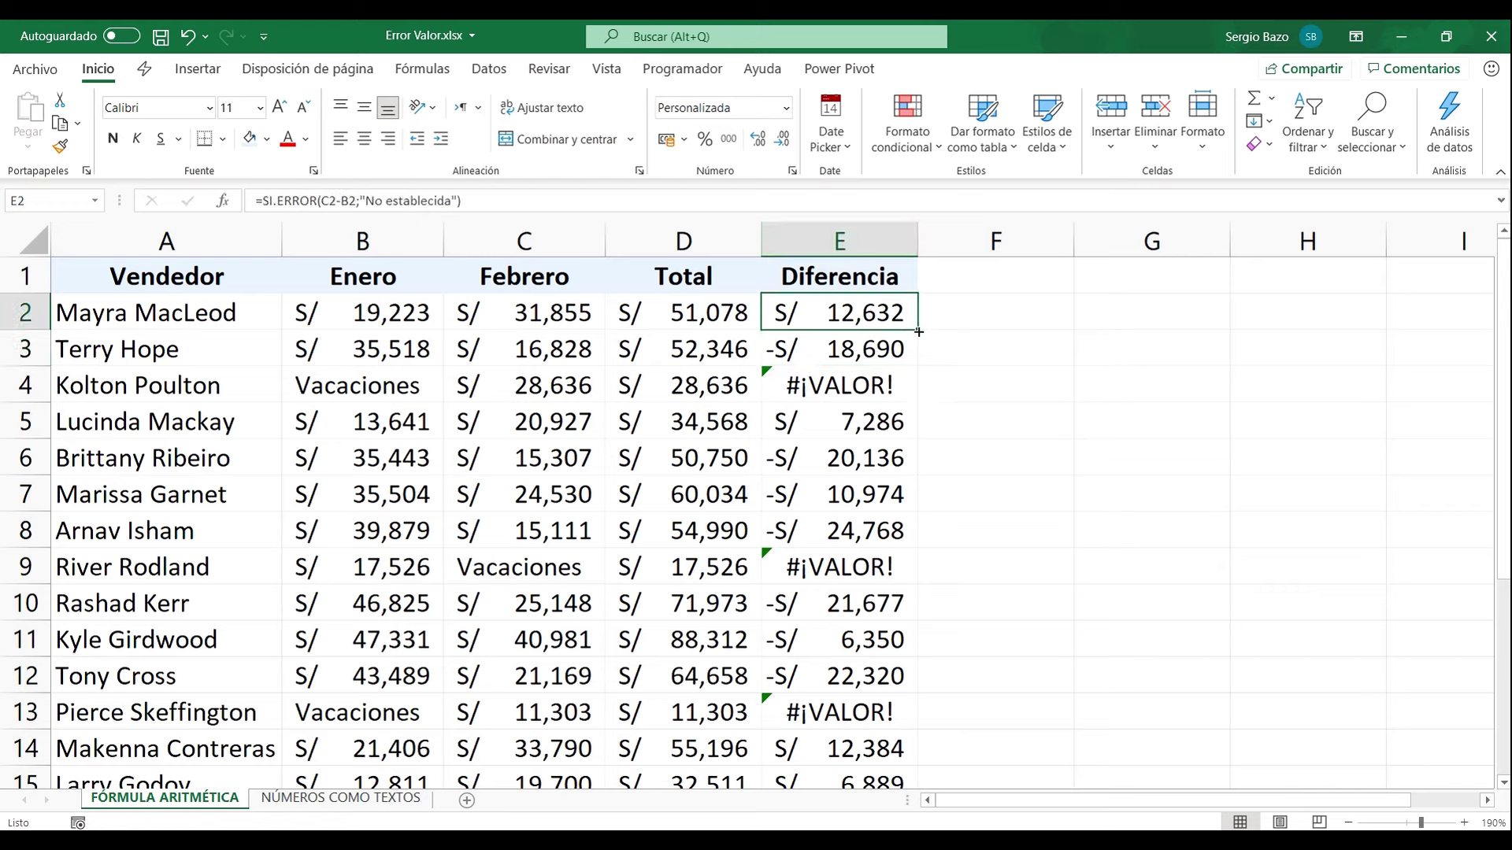
{"action": "double_click", "coordinate": [912, 333]}
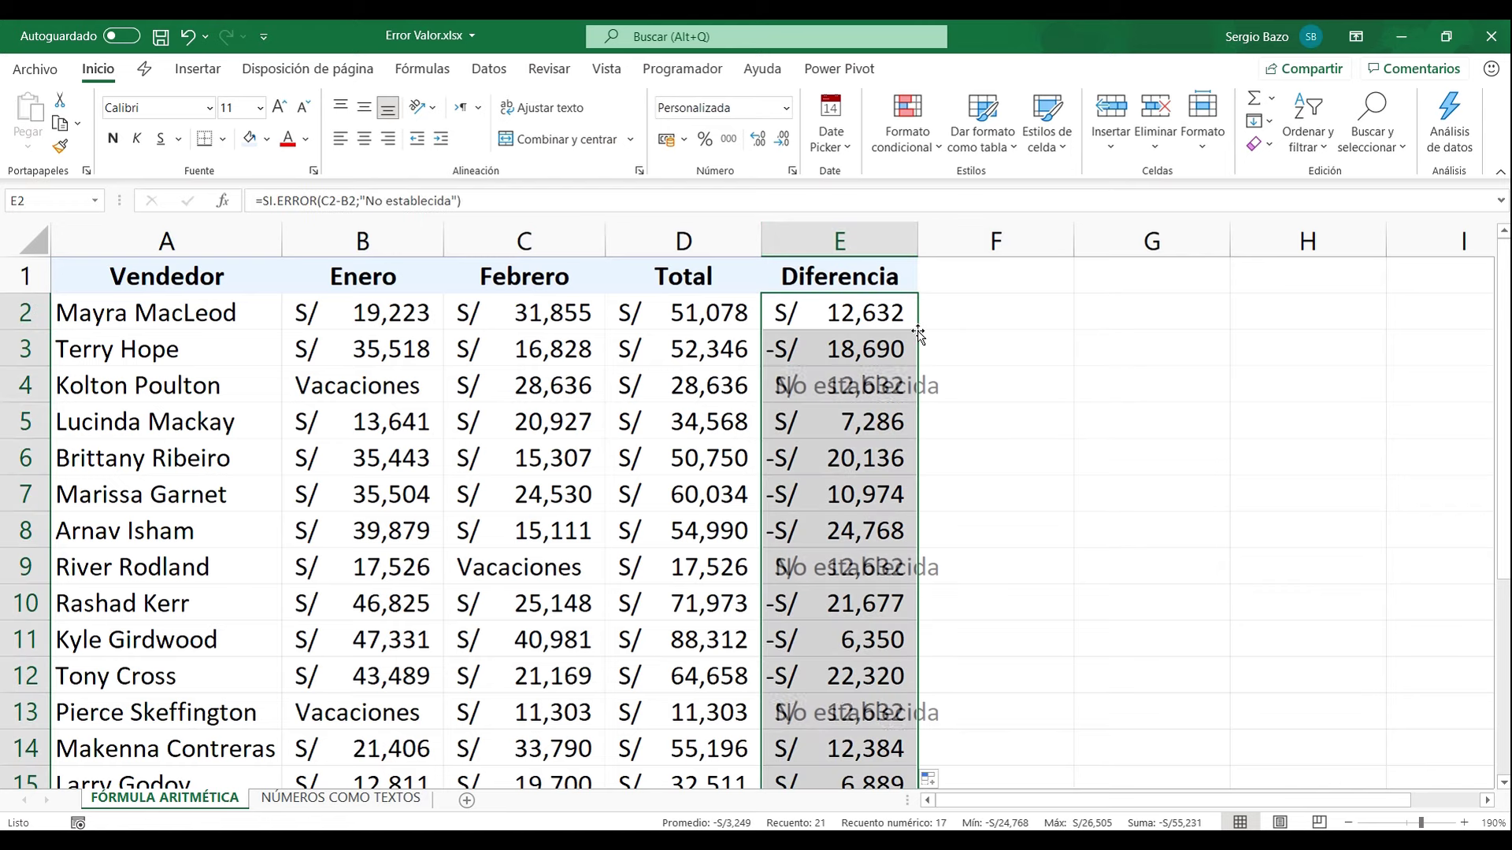
{"action": "double_click", "coordinate": [918, 240]}
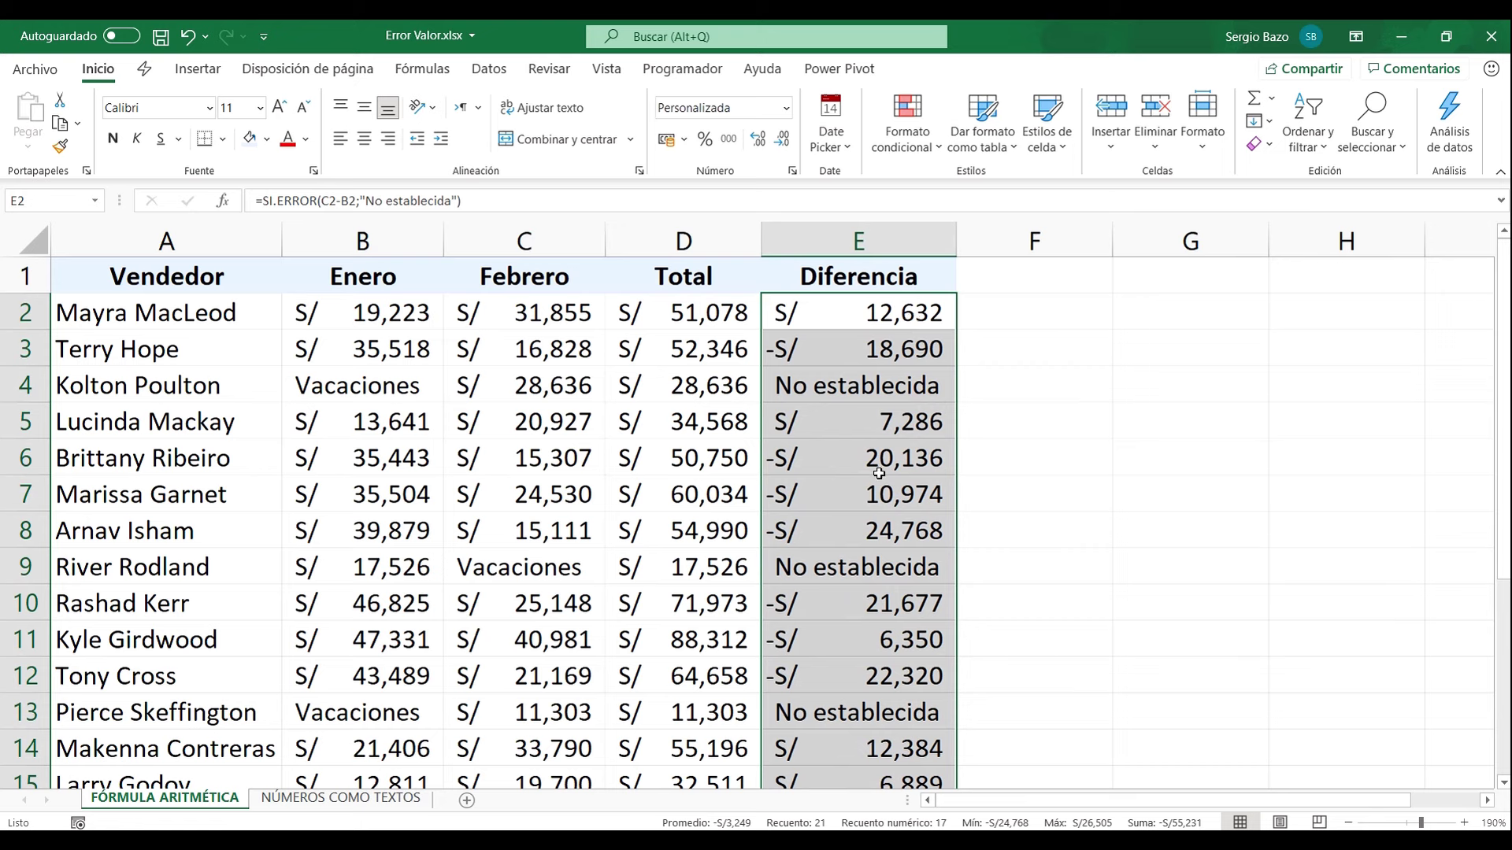
- Switch to NÚMEROS COMO TEXTOS and check the text-stored Enero value 25.309,28 in B2
{"action": "left_click", "coordinate": [313, 798]}
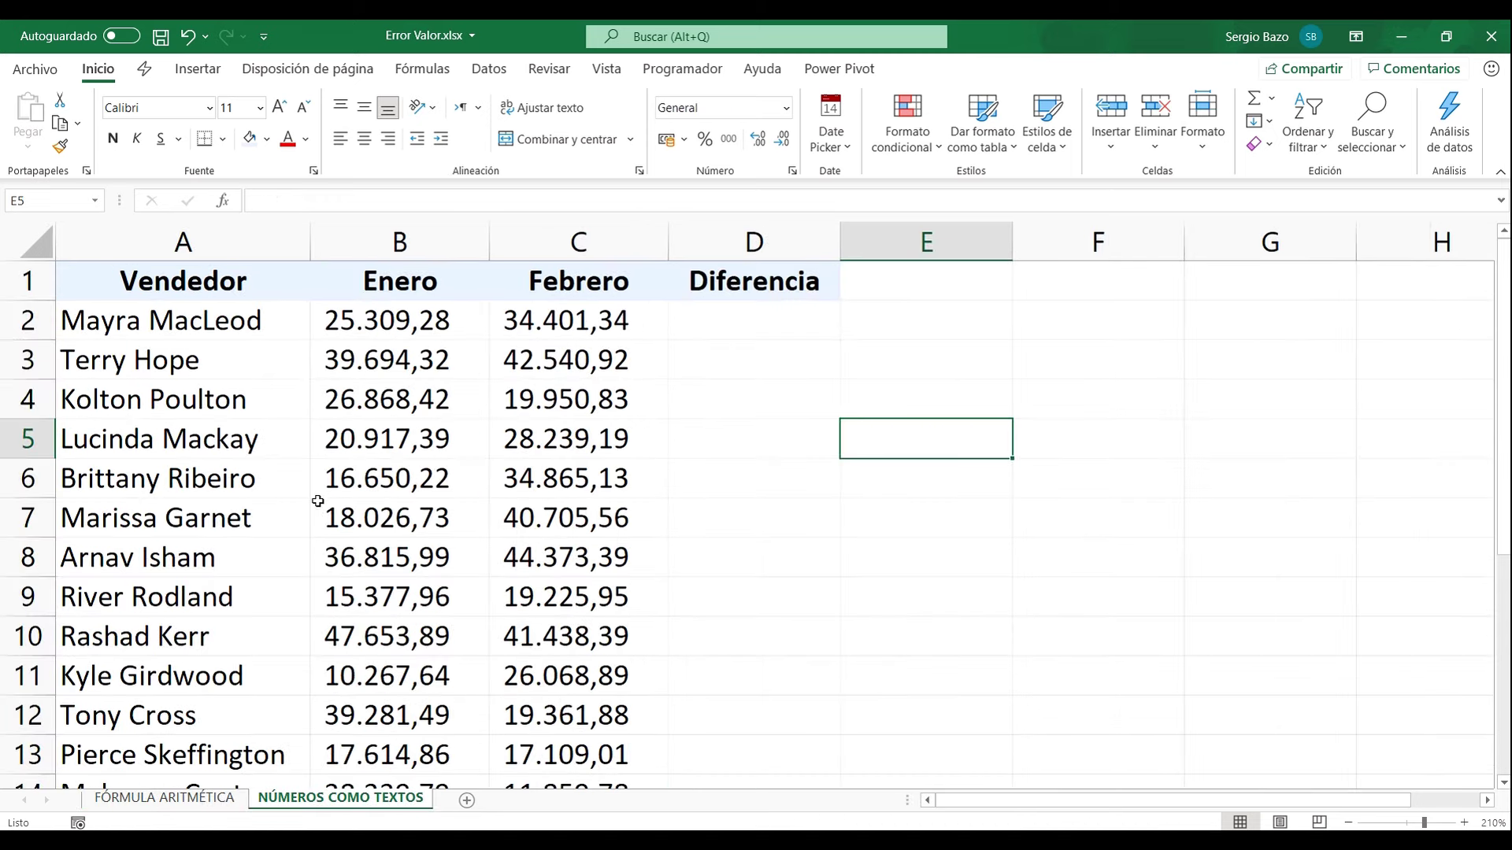
{"action": "left_click", "coordinate": [744, 323]}
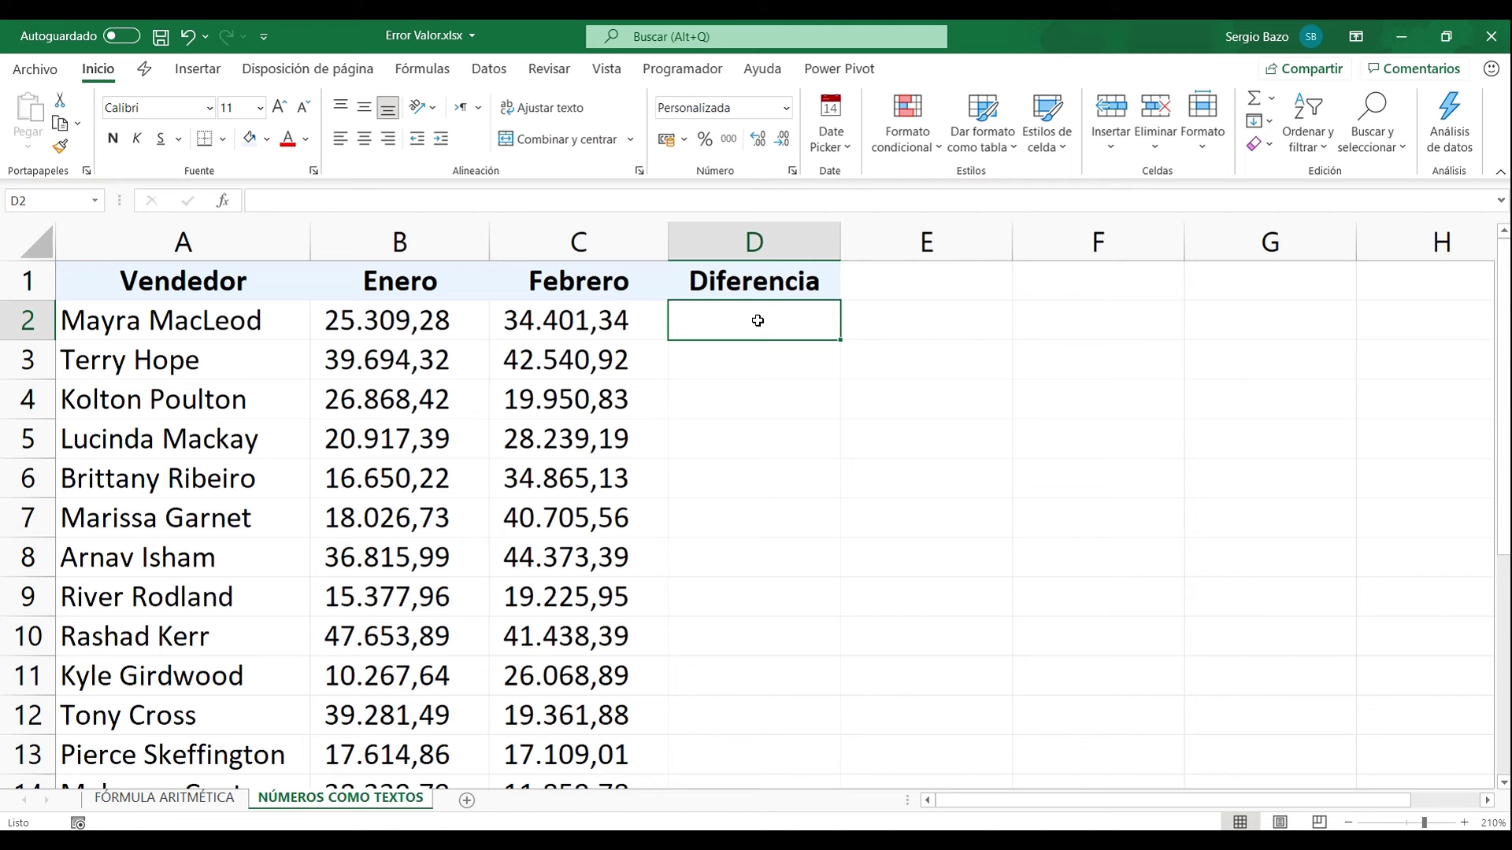
{"action": "left_click", "coordinate": [352, 315]}
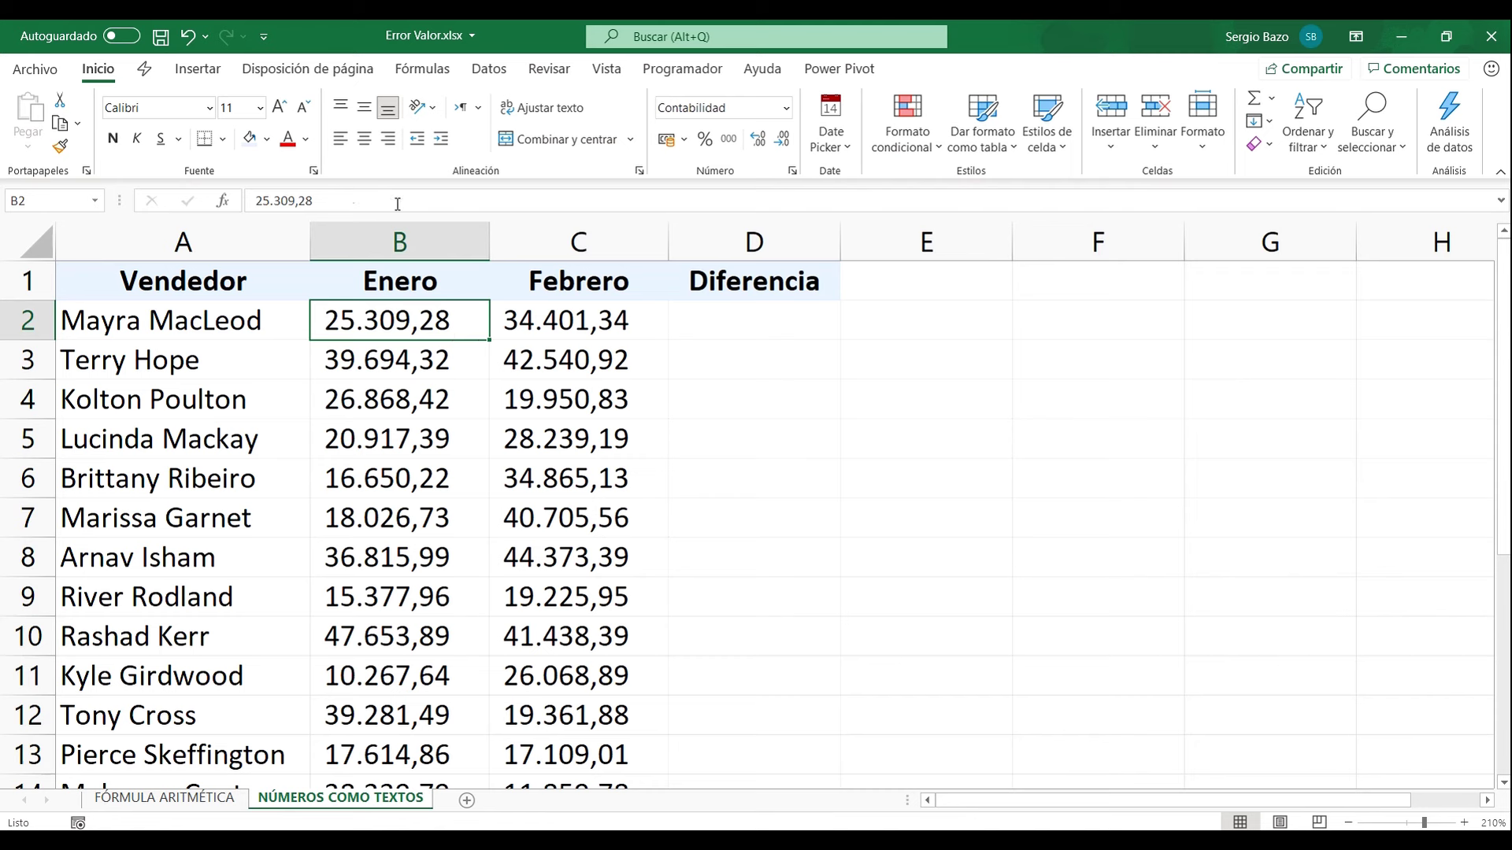
{"action": "left_click", "coordinate": [803, 315]}
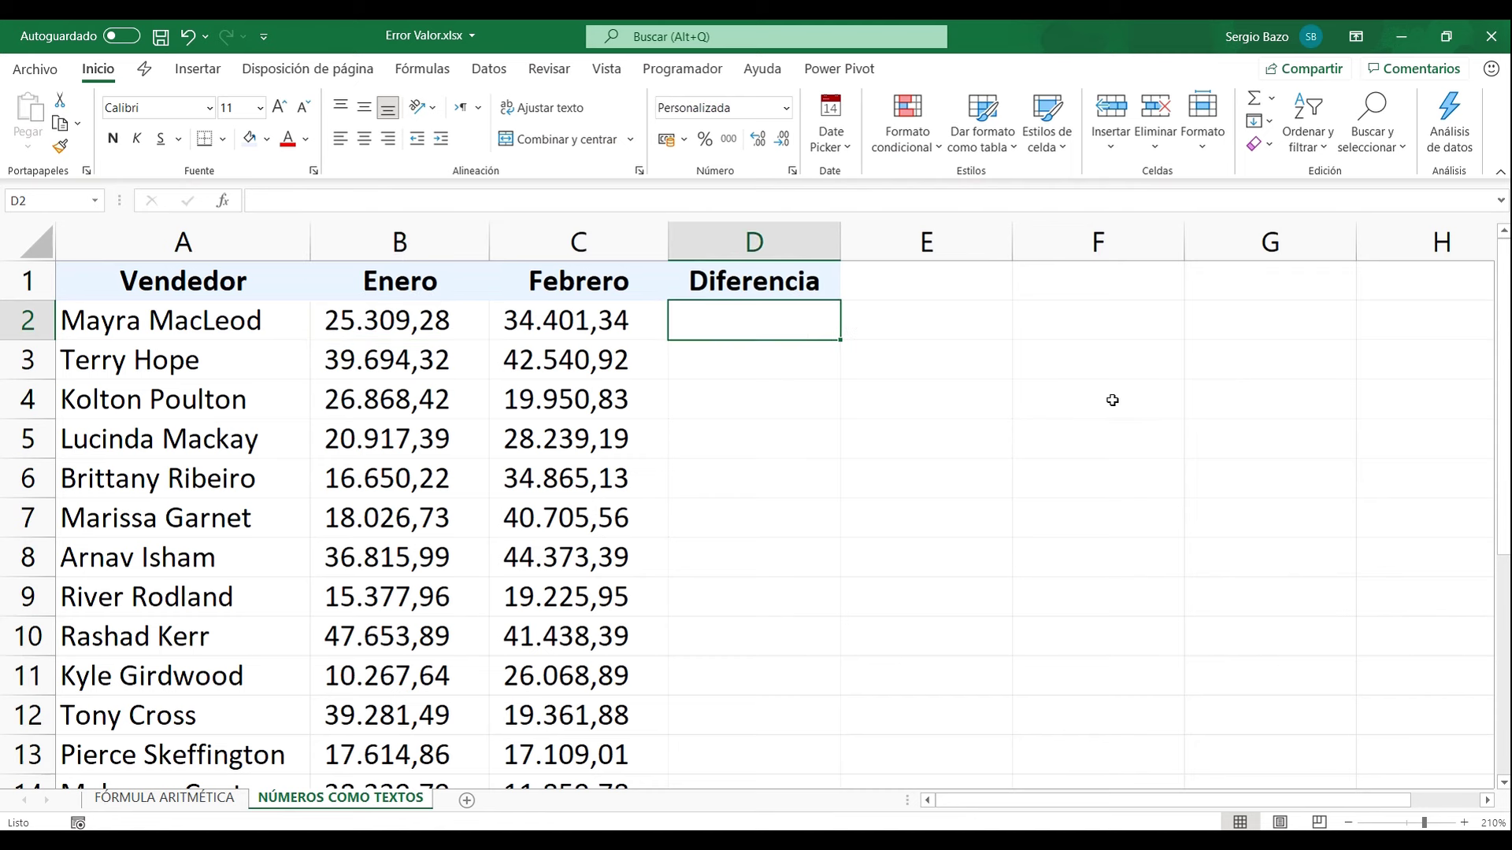
- Enter =C2-B2 in the first Diferencia cell, which returns #¡VALOR!
{"action": "type", "text": "="}
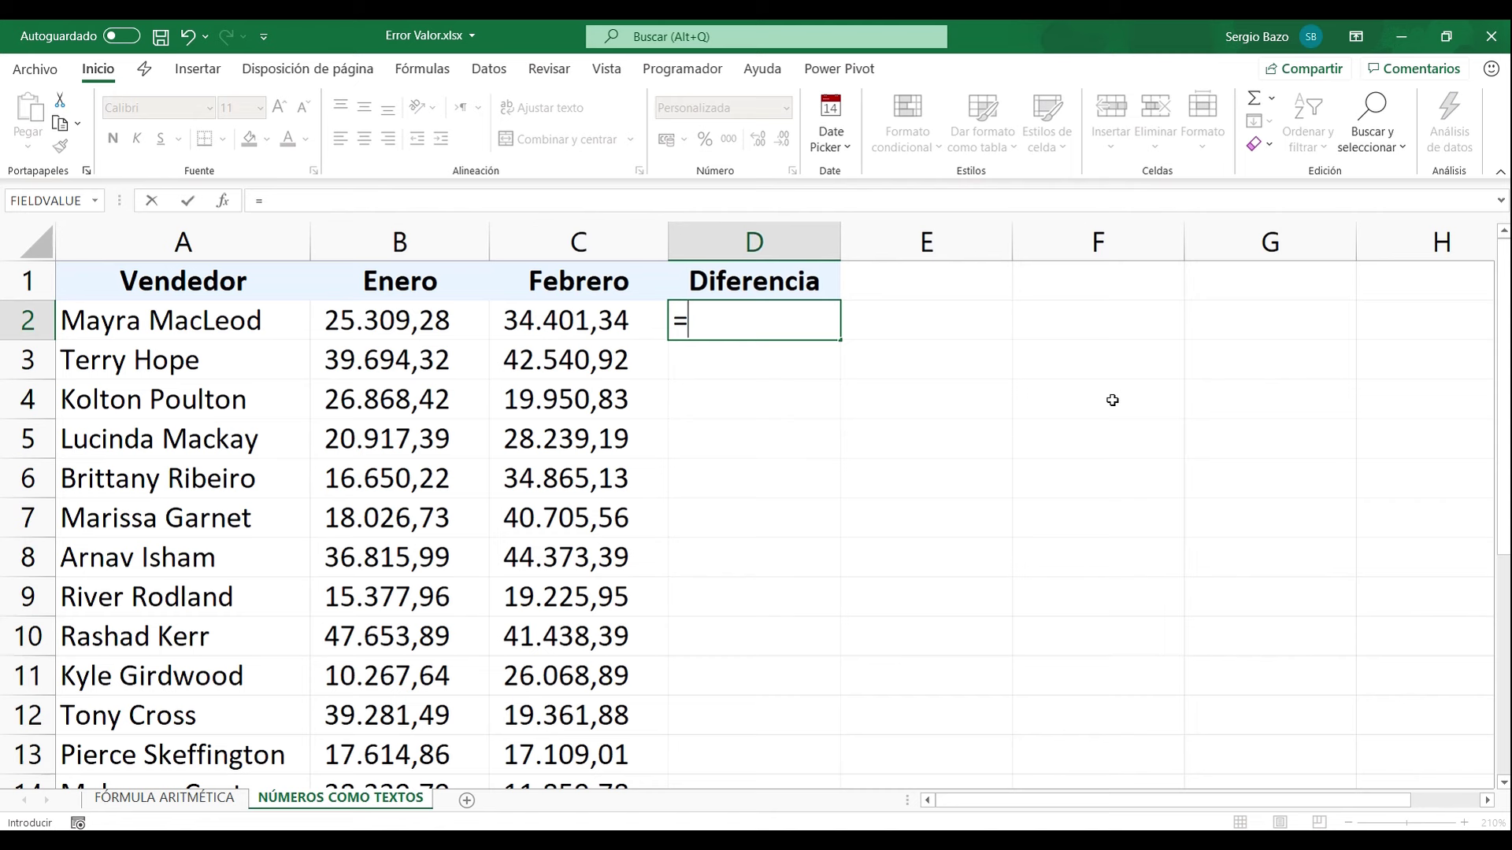
{"action": "key", "text": "Left"}
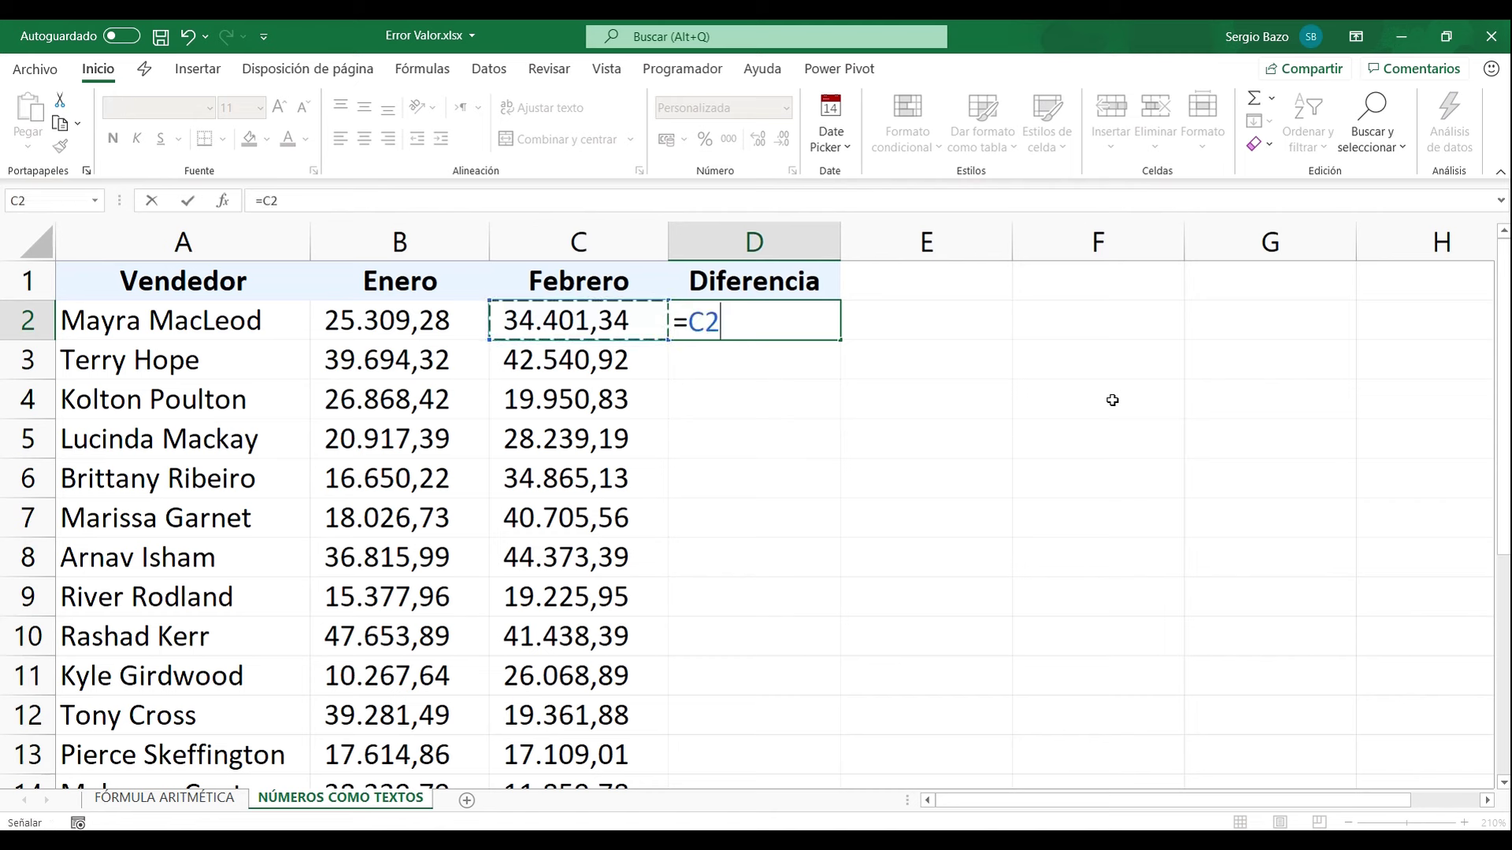
{"action": "type", "text": "-"}
{"action": "key", "text": "Left"}
{"action": "key", "text": "Left"}
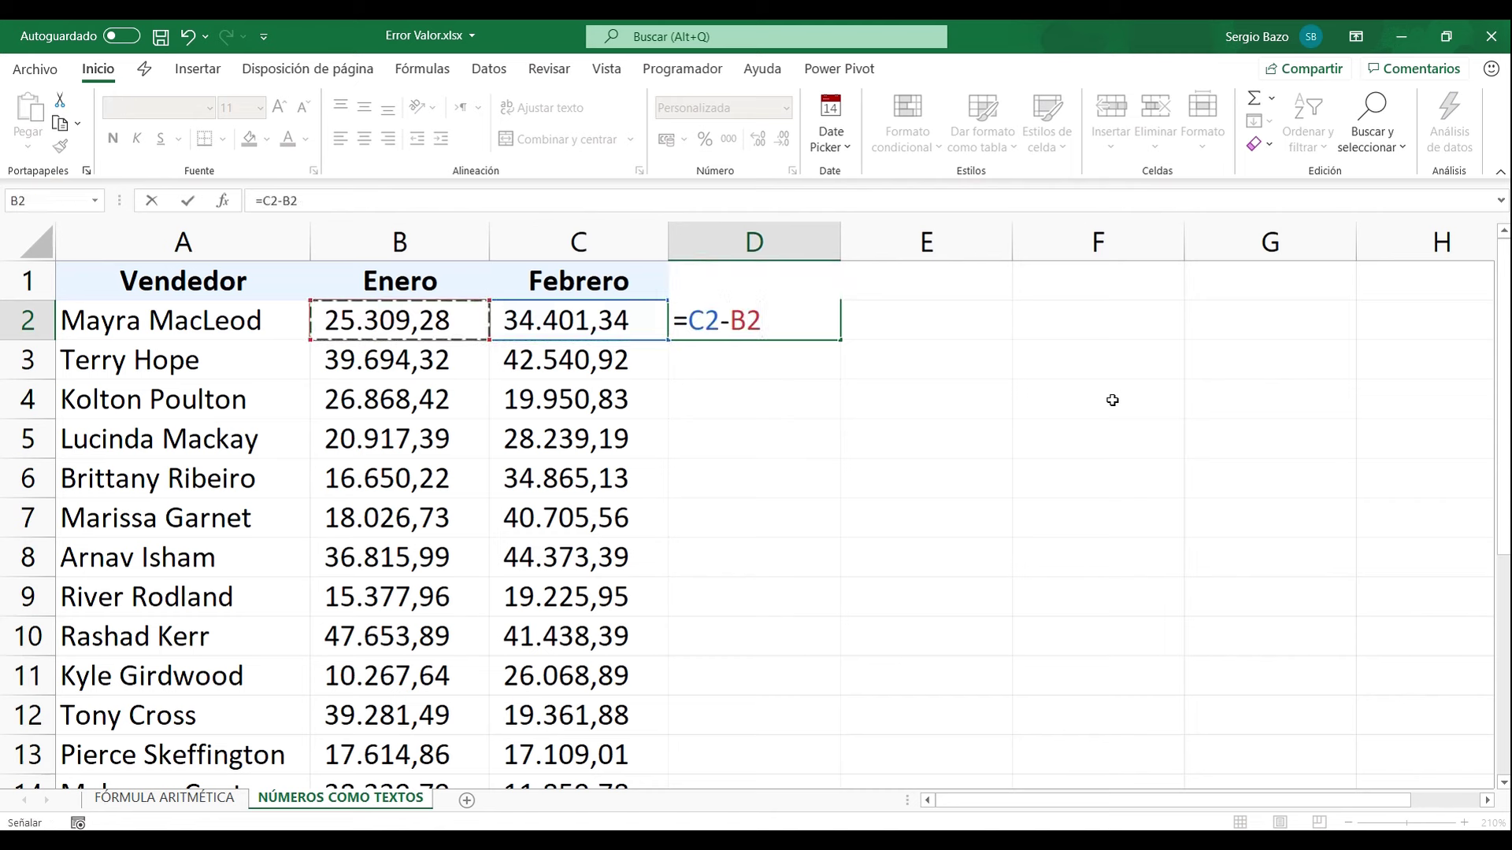
{"action": "key", "text": "Return"}
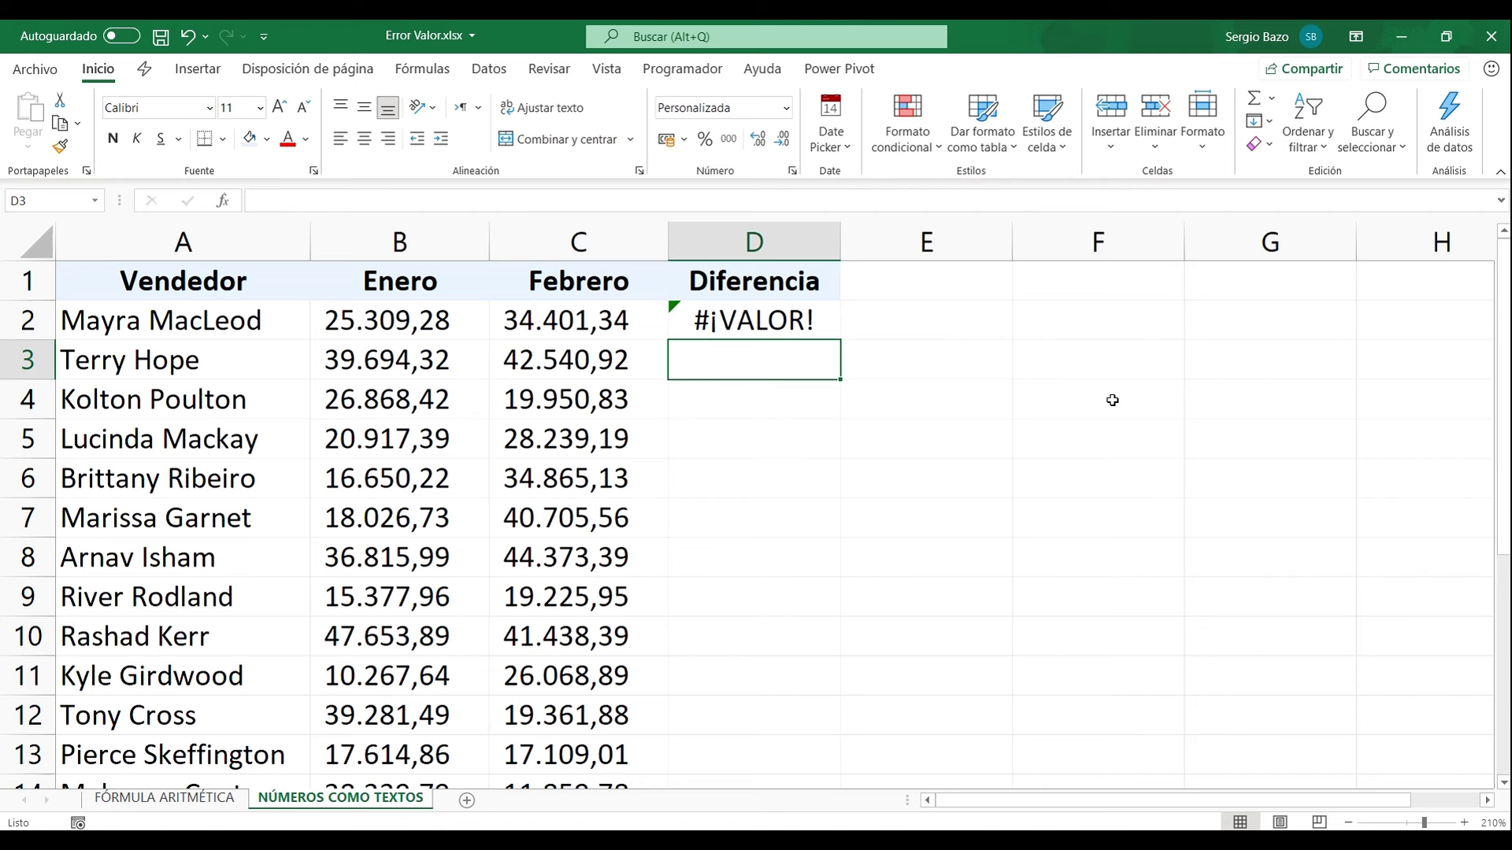
- Compare the text-stored Enero and Febrero values in B2 and C2
{"action": "left_click", "coordinate": [429, 326]}
{"action": "left_click", "coordinate": [535, 320]}
{"action": "left_click", "coordinate": [359, 326]}
{"action": "left_click", "coordinate": [526, 326]}
{"action": "left_click", "coordinate": [376, 323]}
{"action": "left_click", "coordinate": [551, 326]}
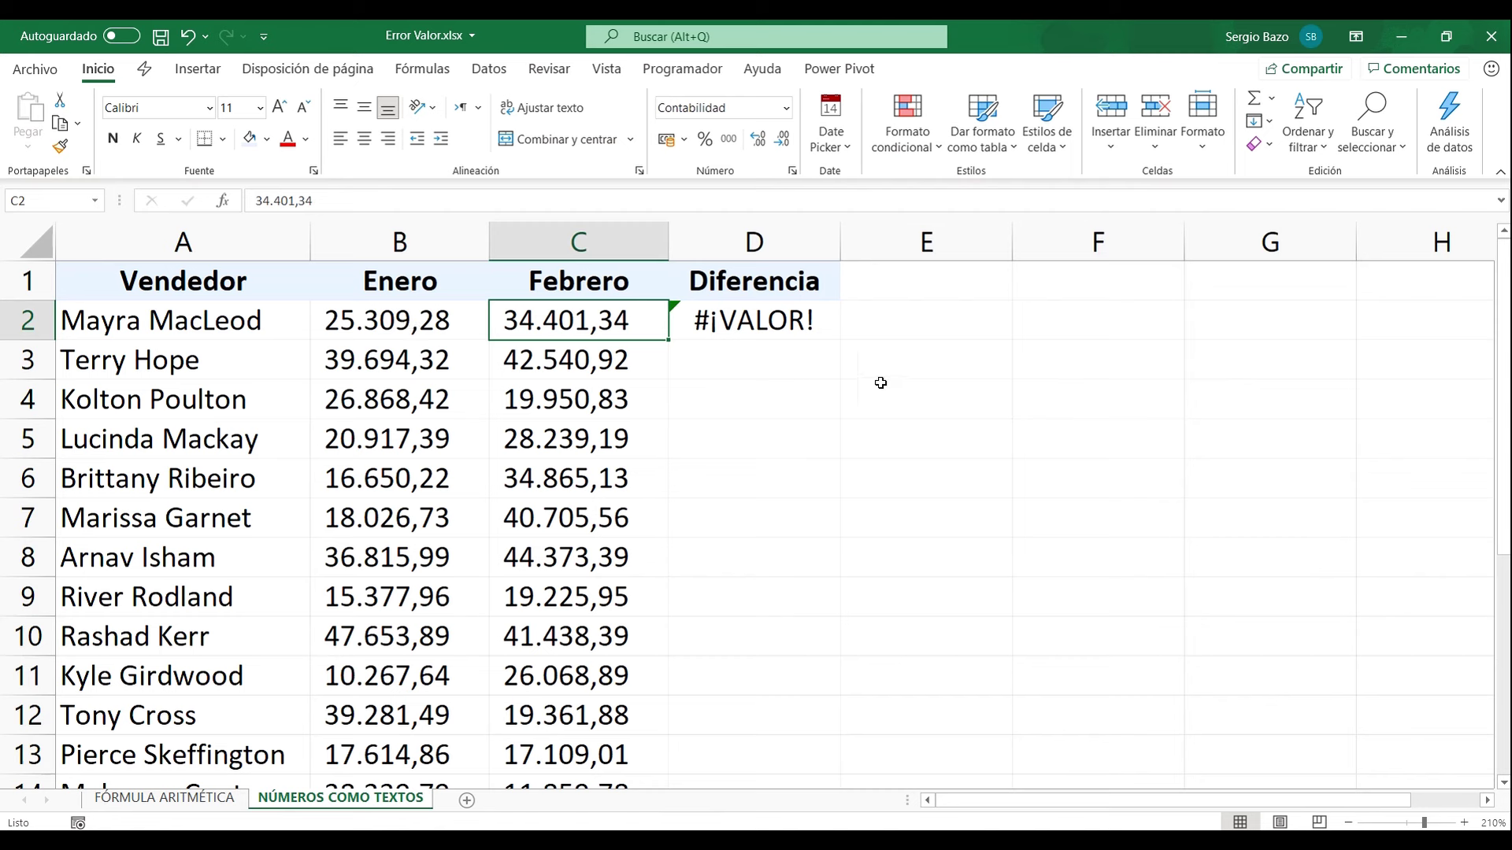
- Enter =SUSTITUIR(B2;".";"") in E2, returning 25309,28
{"action": "left_click", "coordinate": [923, 328]}
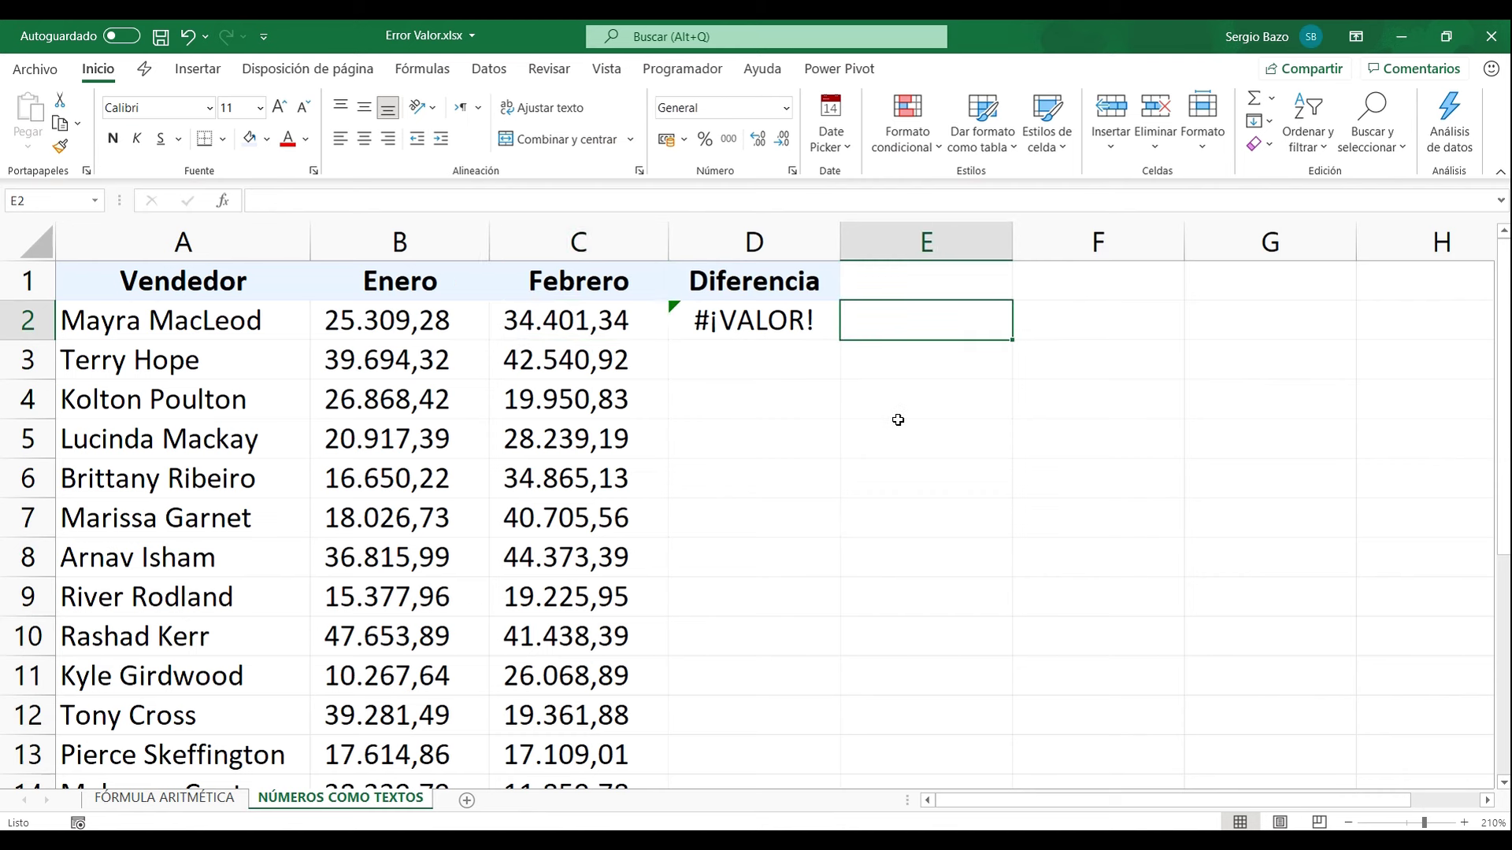
{"action": "type", "text": "="}
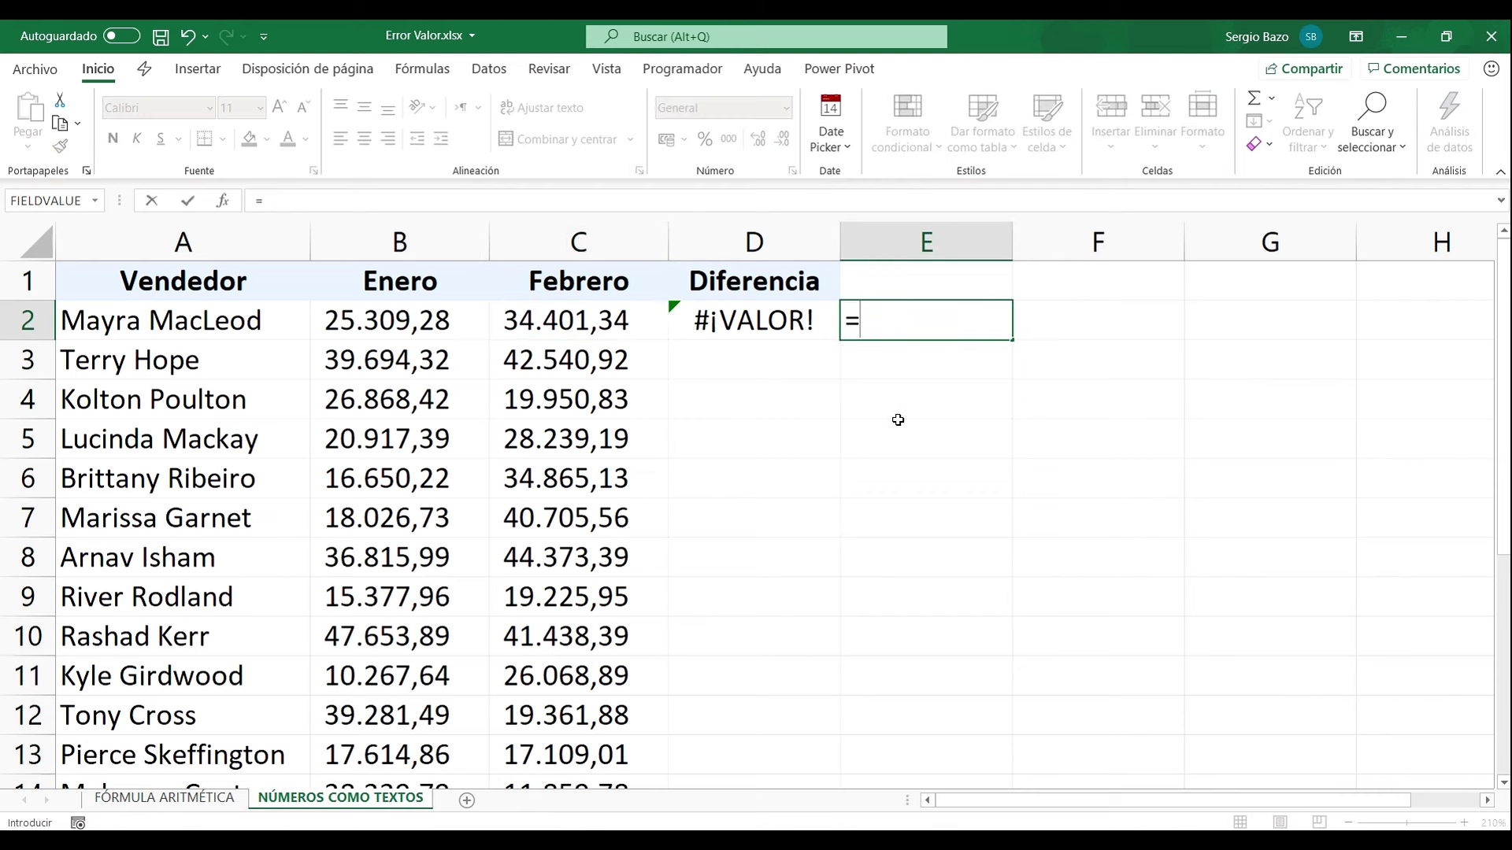
{"action": "type", "text": "sustituir"}
{"action": "key", "text": "Tab"}
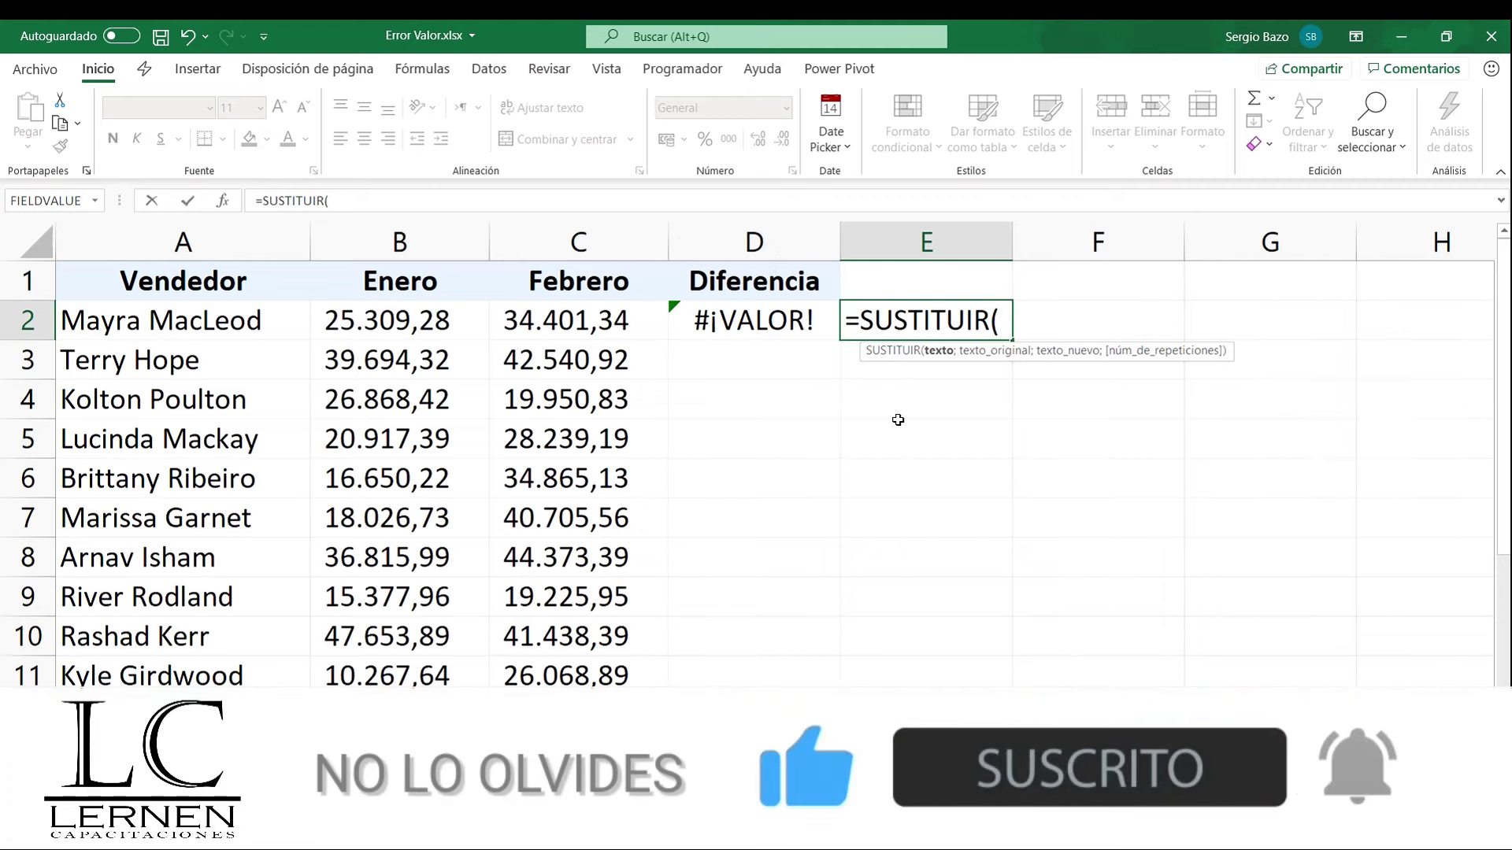
{"action": "left_click", "coordinate": [388, 314]}
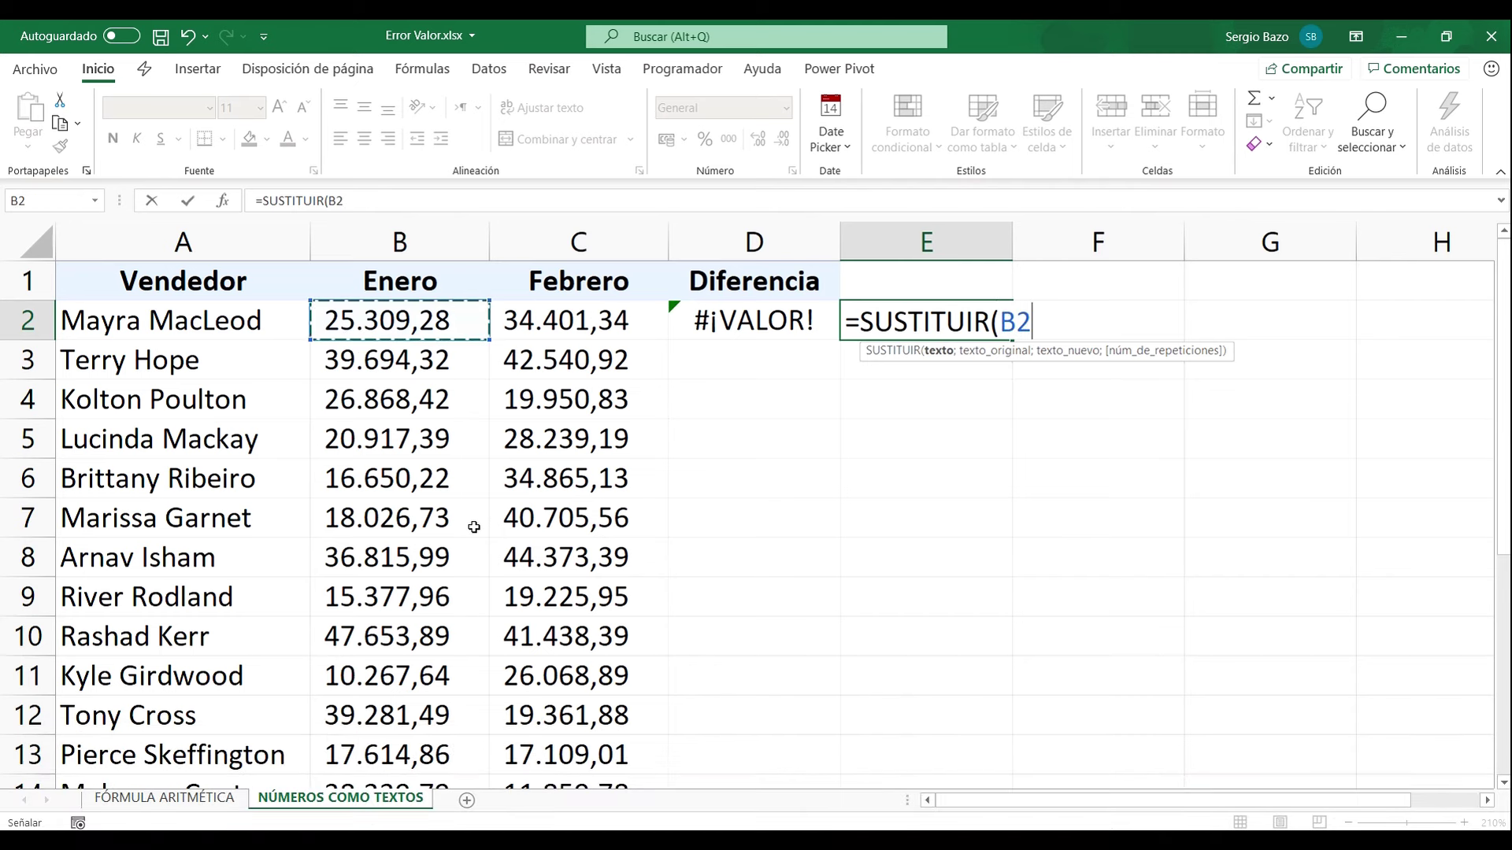
{"action": "type", "text": ";"}
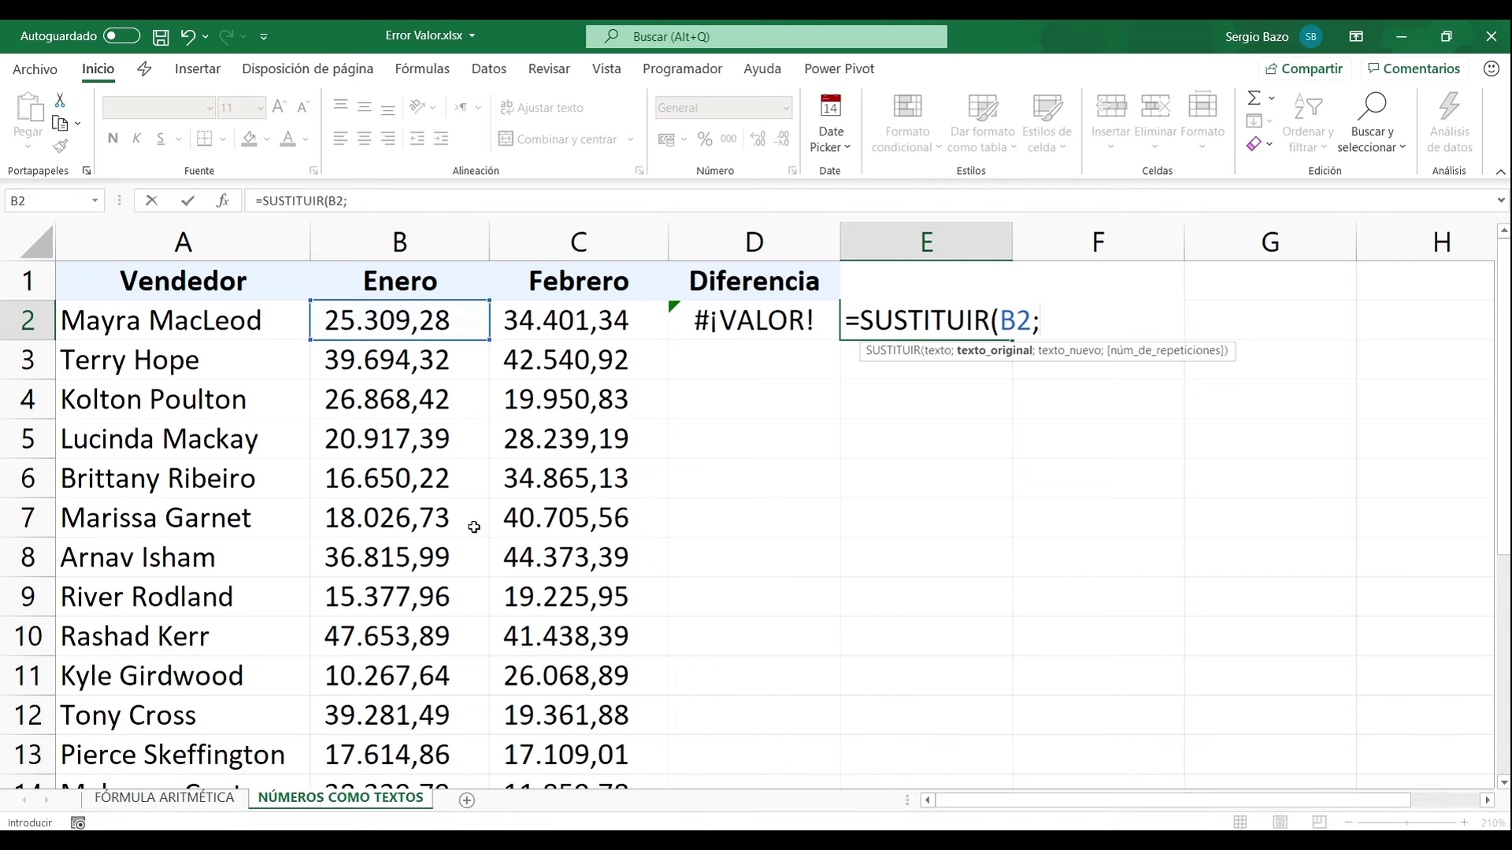
{"action": "type", "text": "\".\""}
{"action": "type", "text": ";"}
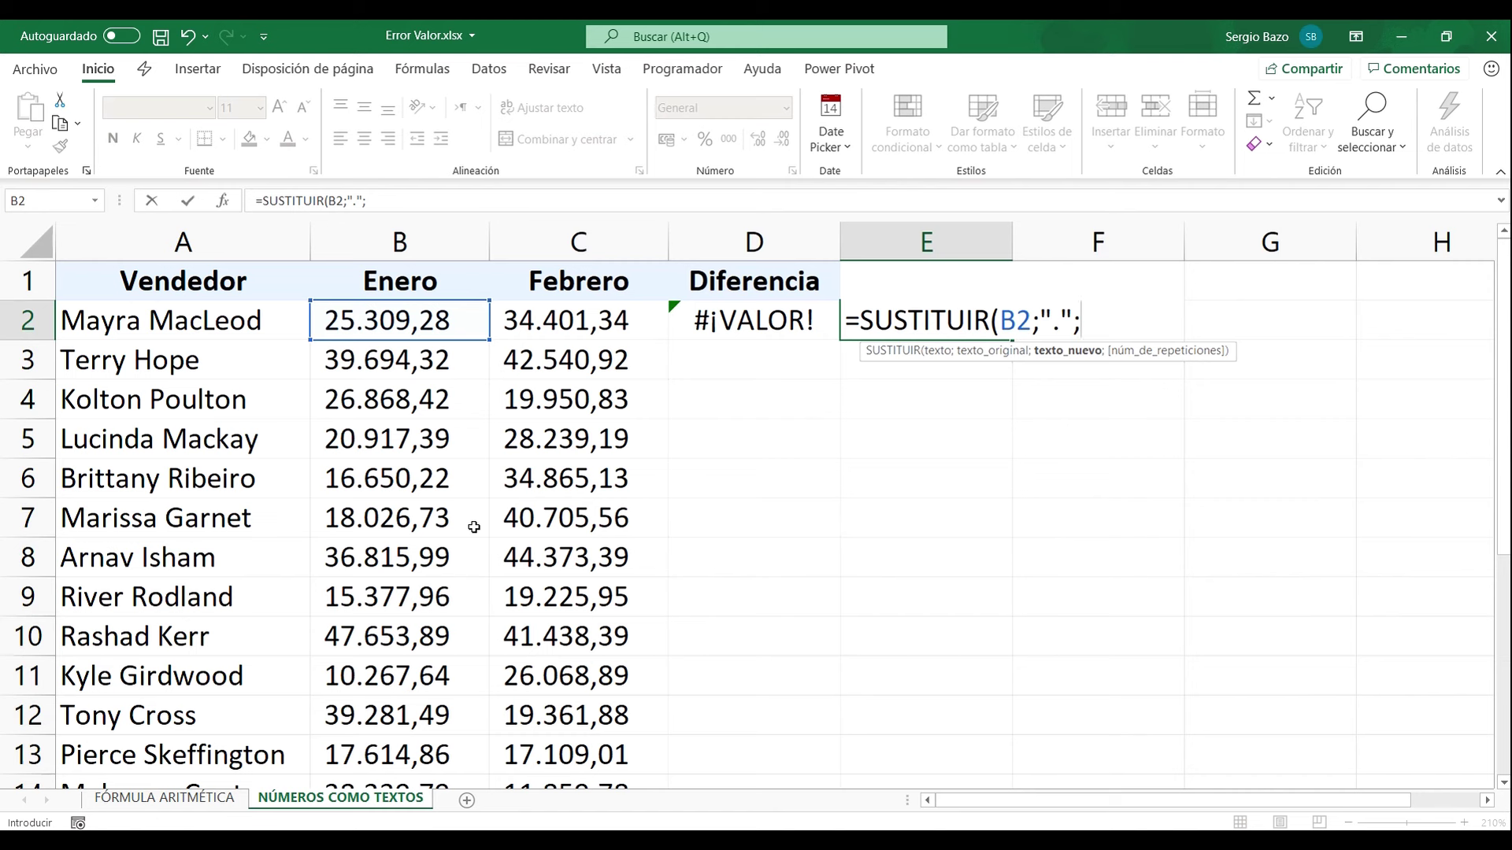
{"action": "type", "text": "\"\""}
{"action": "type", "text": ")"}
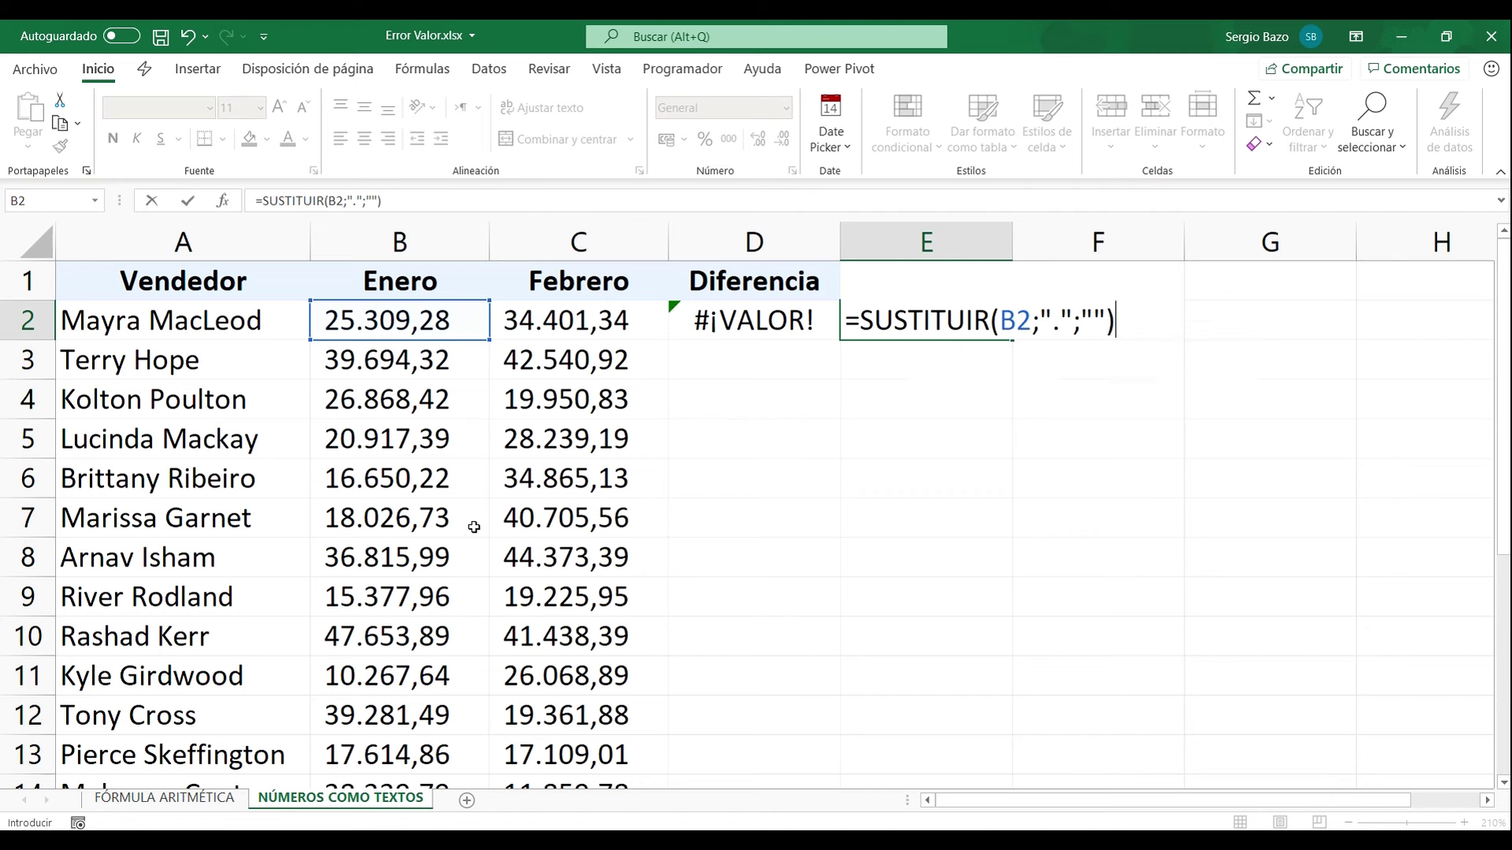
{"action": "key", "text": "Return"}
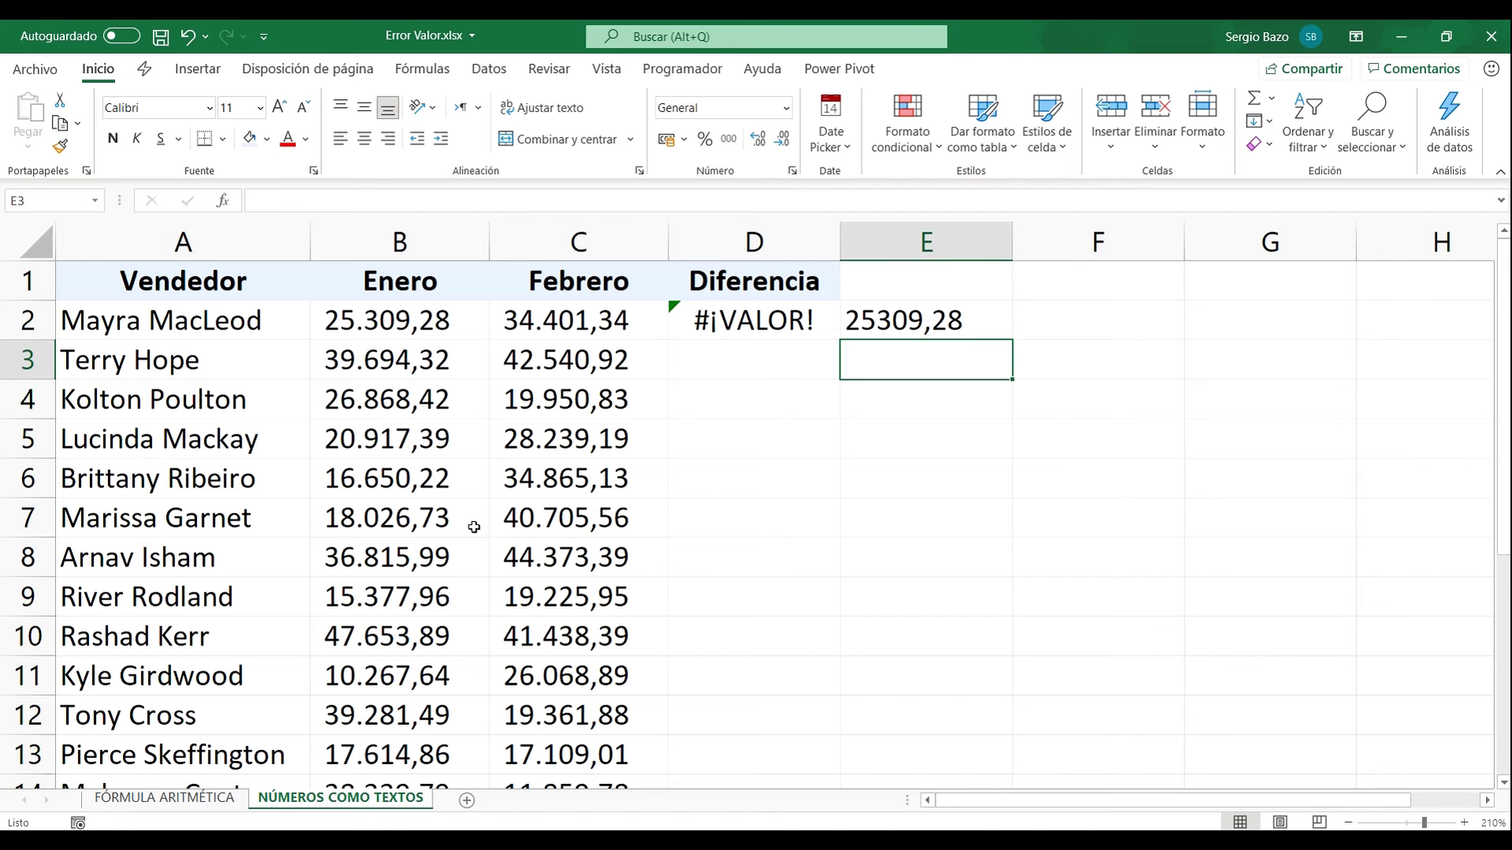
- Change E2 to =SUSTITUIR(SUSTITUIR(B2;".";"");",";"."), returning 25309.28
{"action": "double_click", "coordinate": [893, 317]}
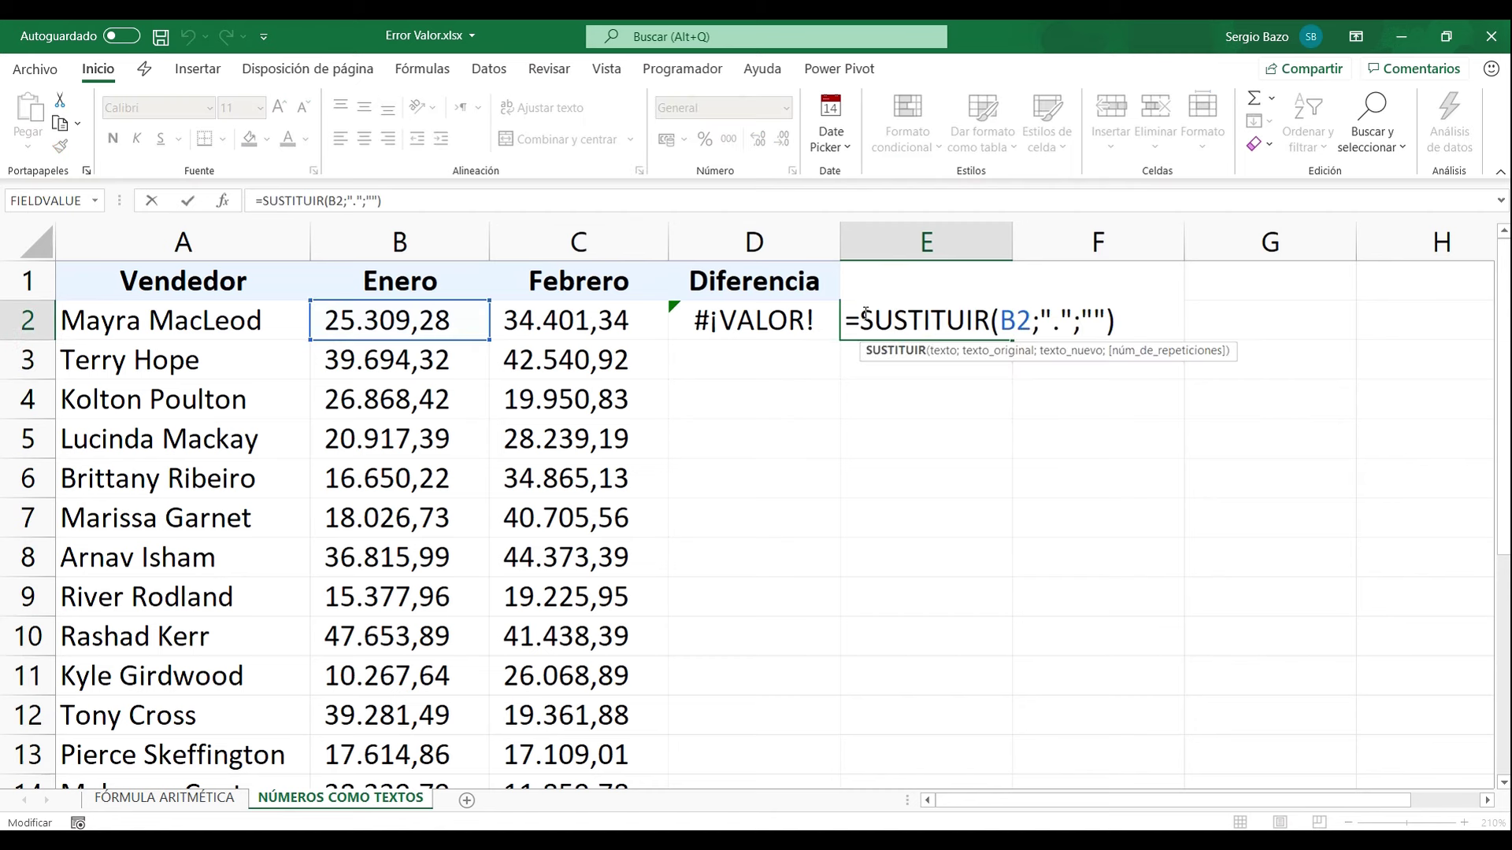
{"action": "left_click_drag", "start_coordinate": [860, 319], "coordinate": [1117, 319]}
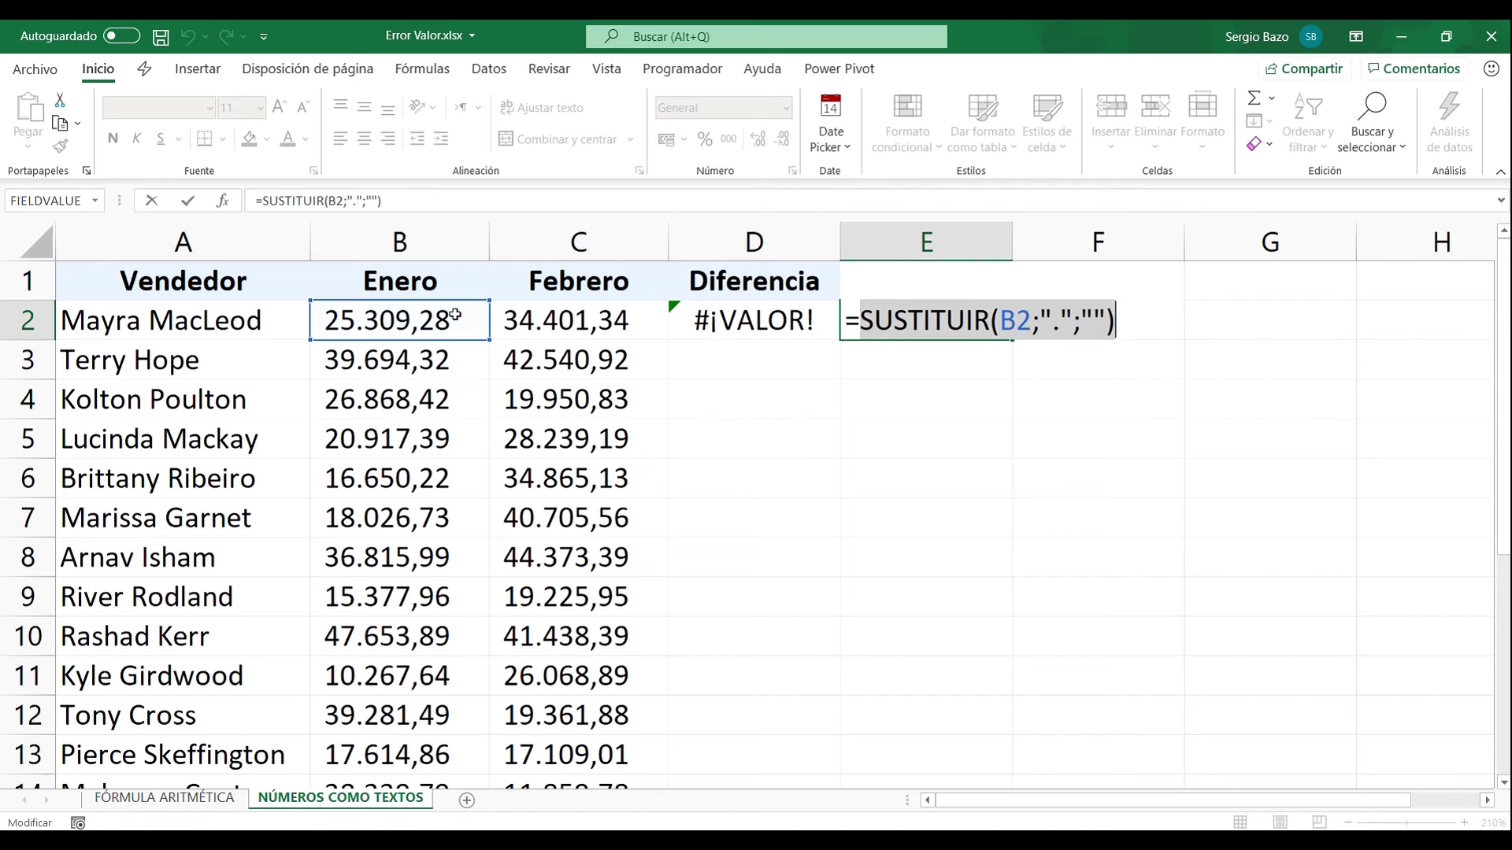
{"action": "left_click", "coordinate": [862, 319]}
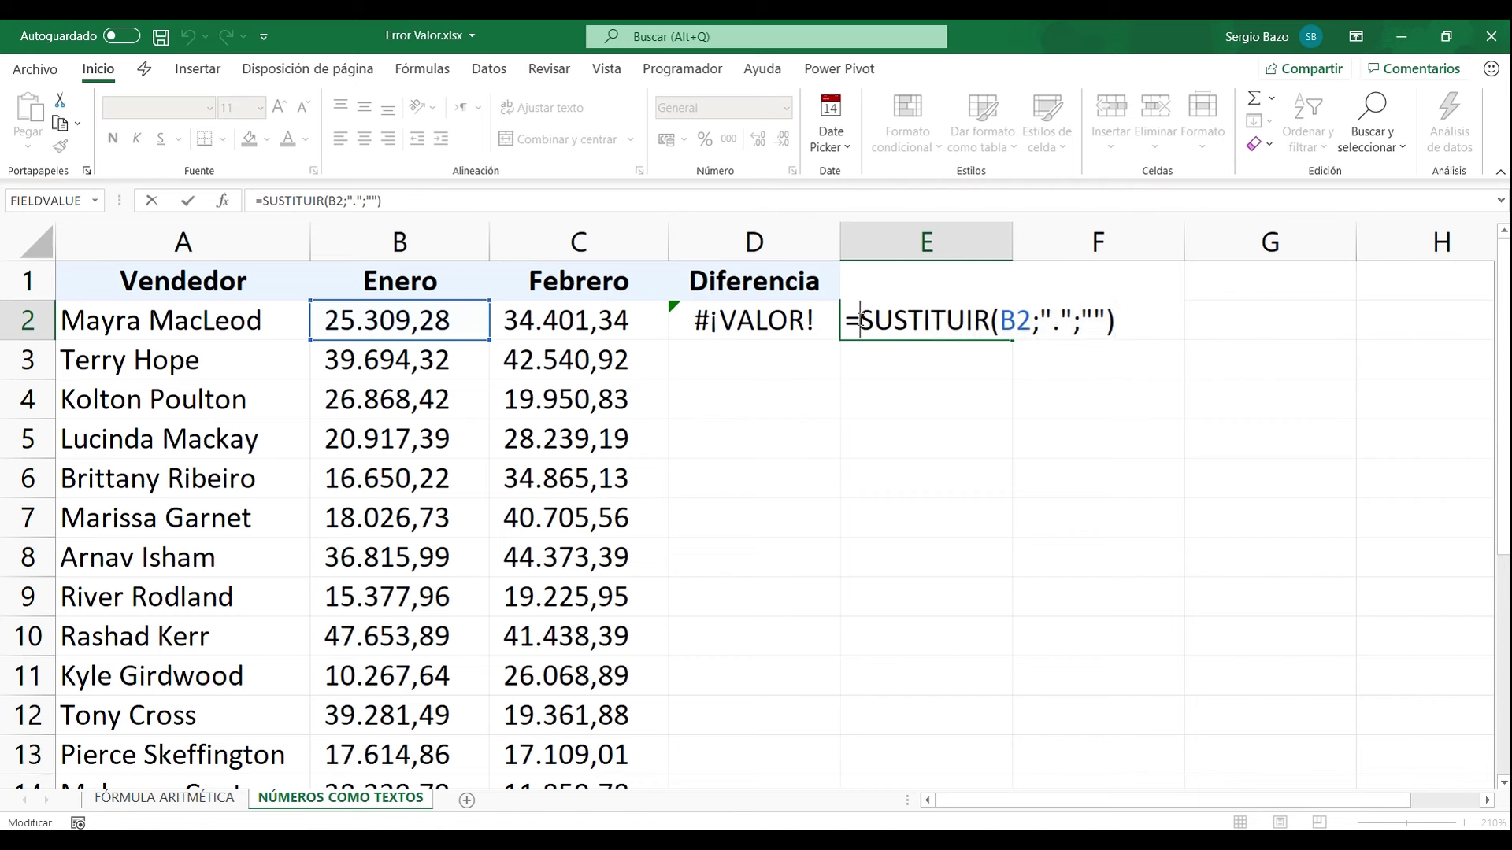
{"action": "type", "text": "sus"}
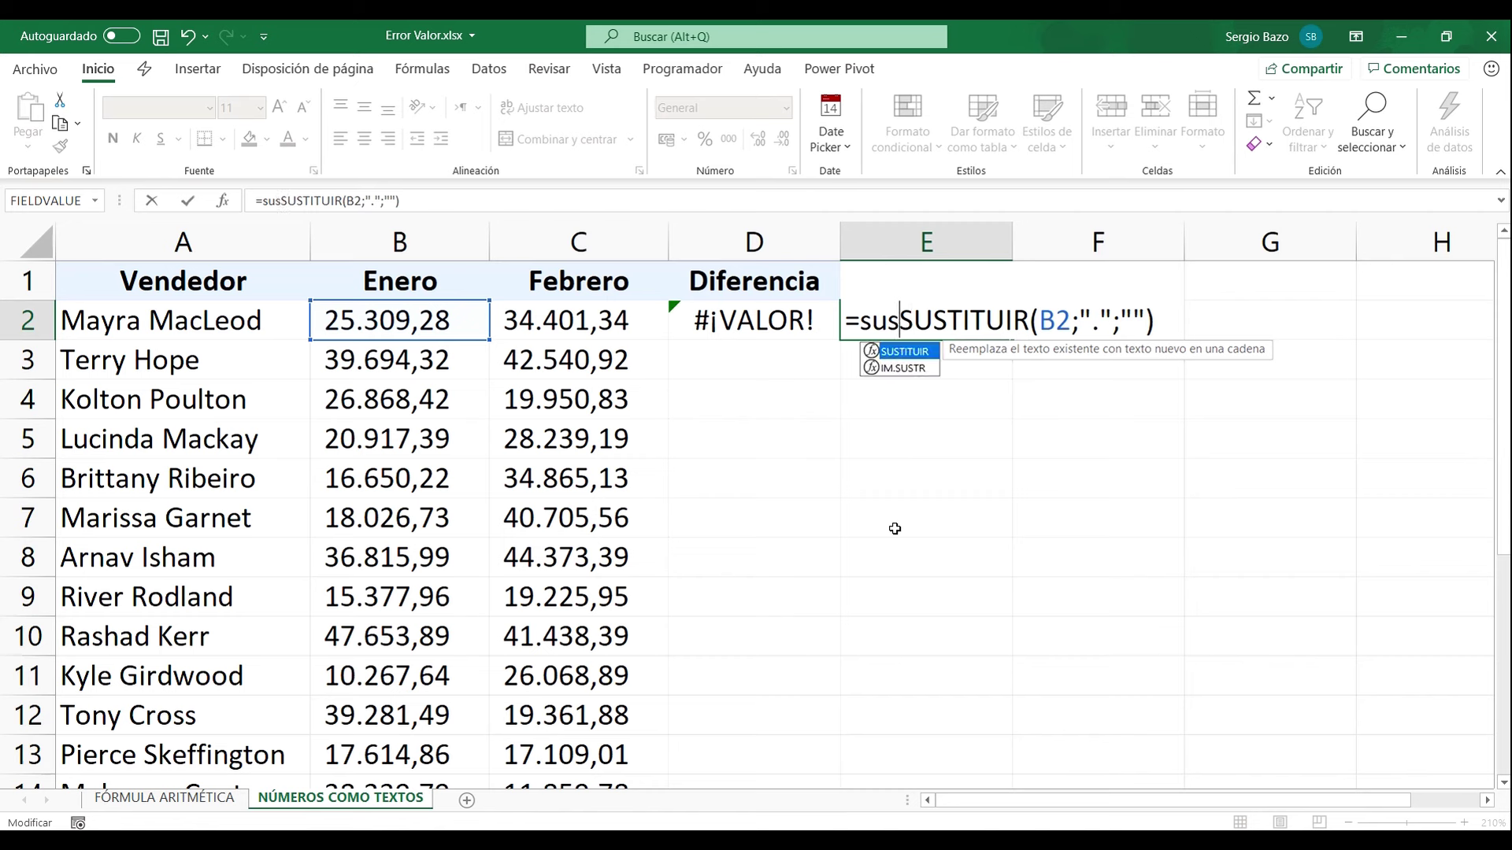
{"action": "type", "text": "tituir"}
{"action": "key", "text": "Tab"}
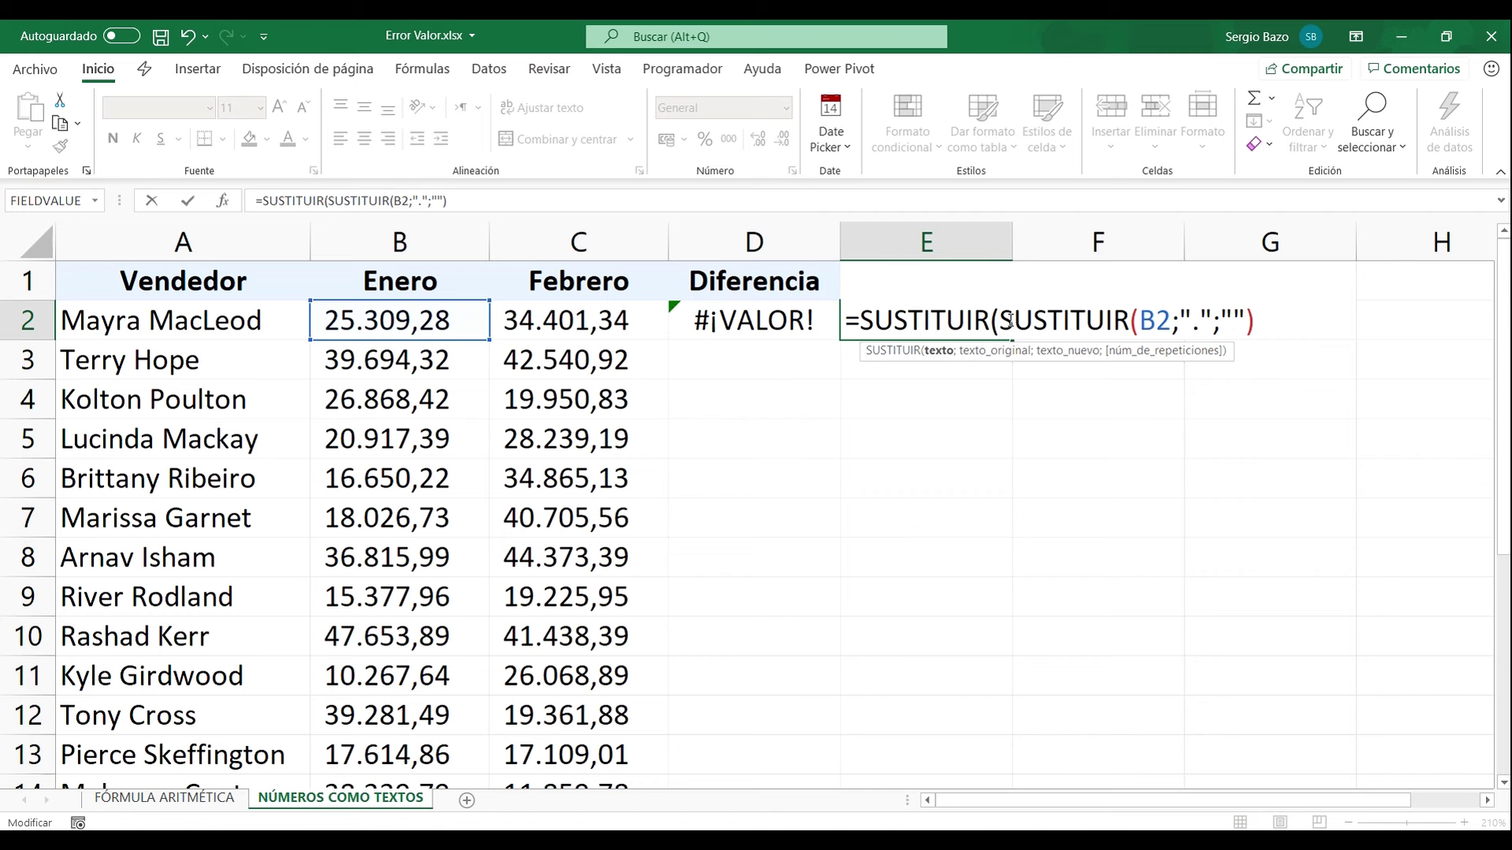
{"action": "left_click_drag", "start_coordinate": [999, 321], "coordinate": [1316, 369]}
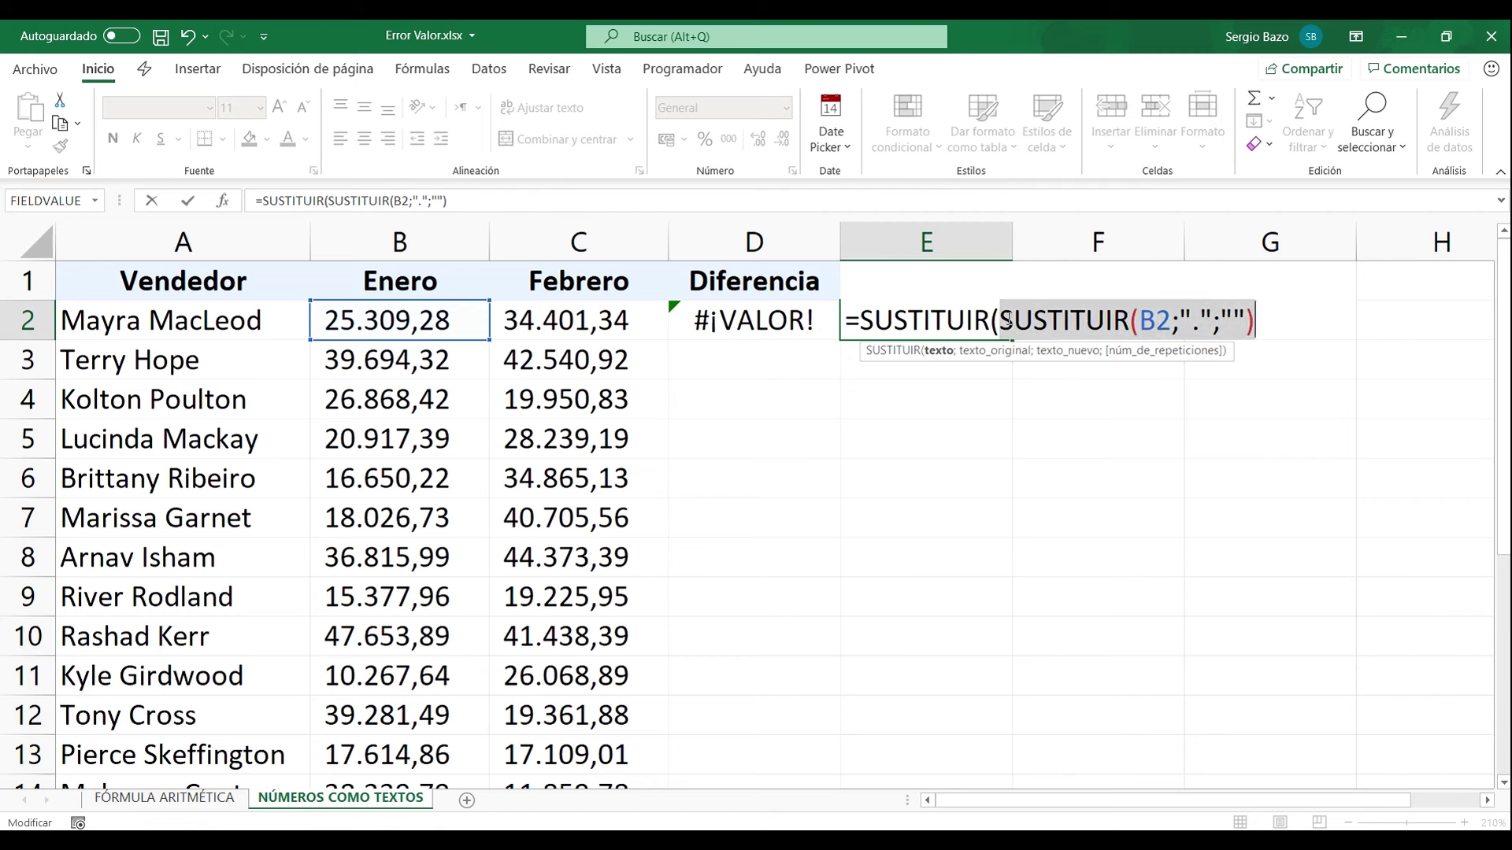
{"action": "left_click_drag", "start_coordinate": [1001, 320], "coordinate": [1305, 322]}
{"action": "left_click", "coordinate": [1289, 323]}
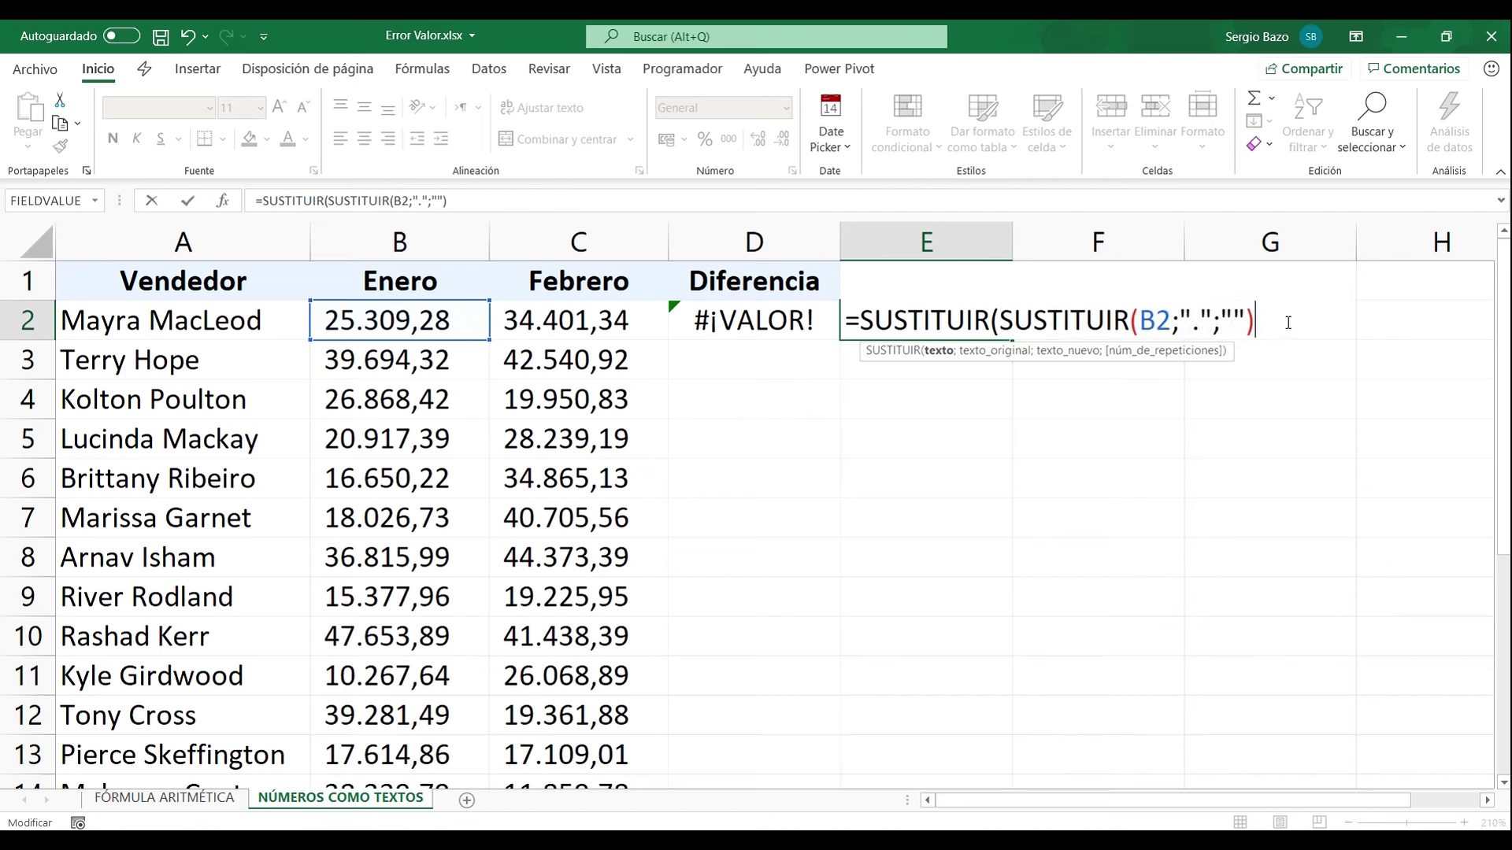
{"action": "type", "text": ";"}
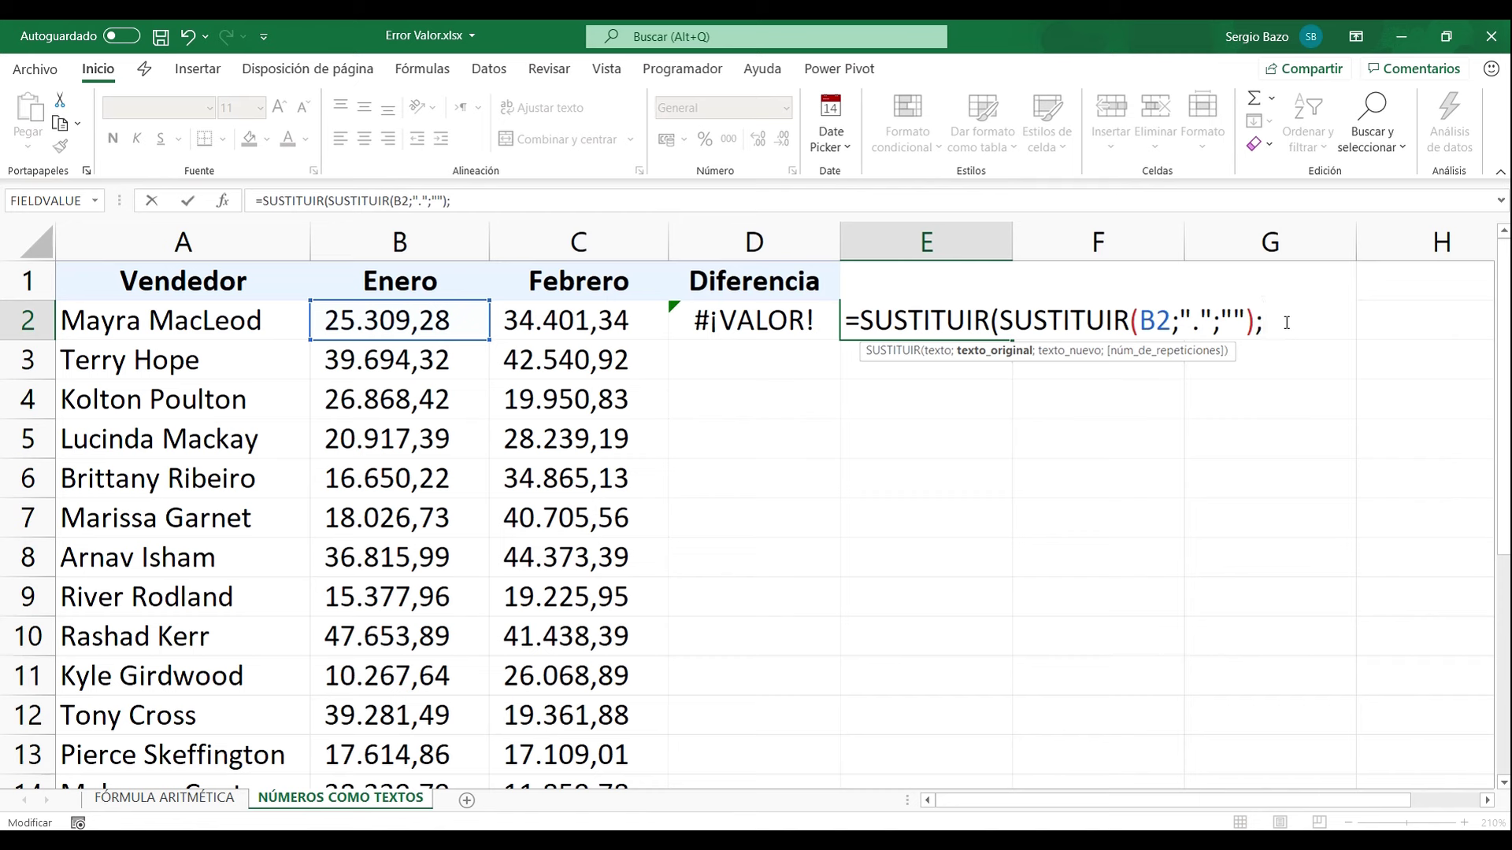
{"action": "type", "text": "\",\";"}
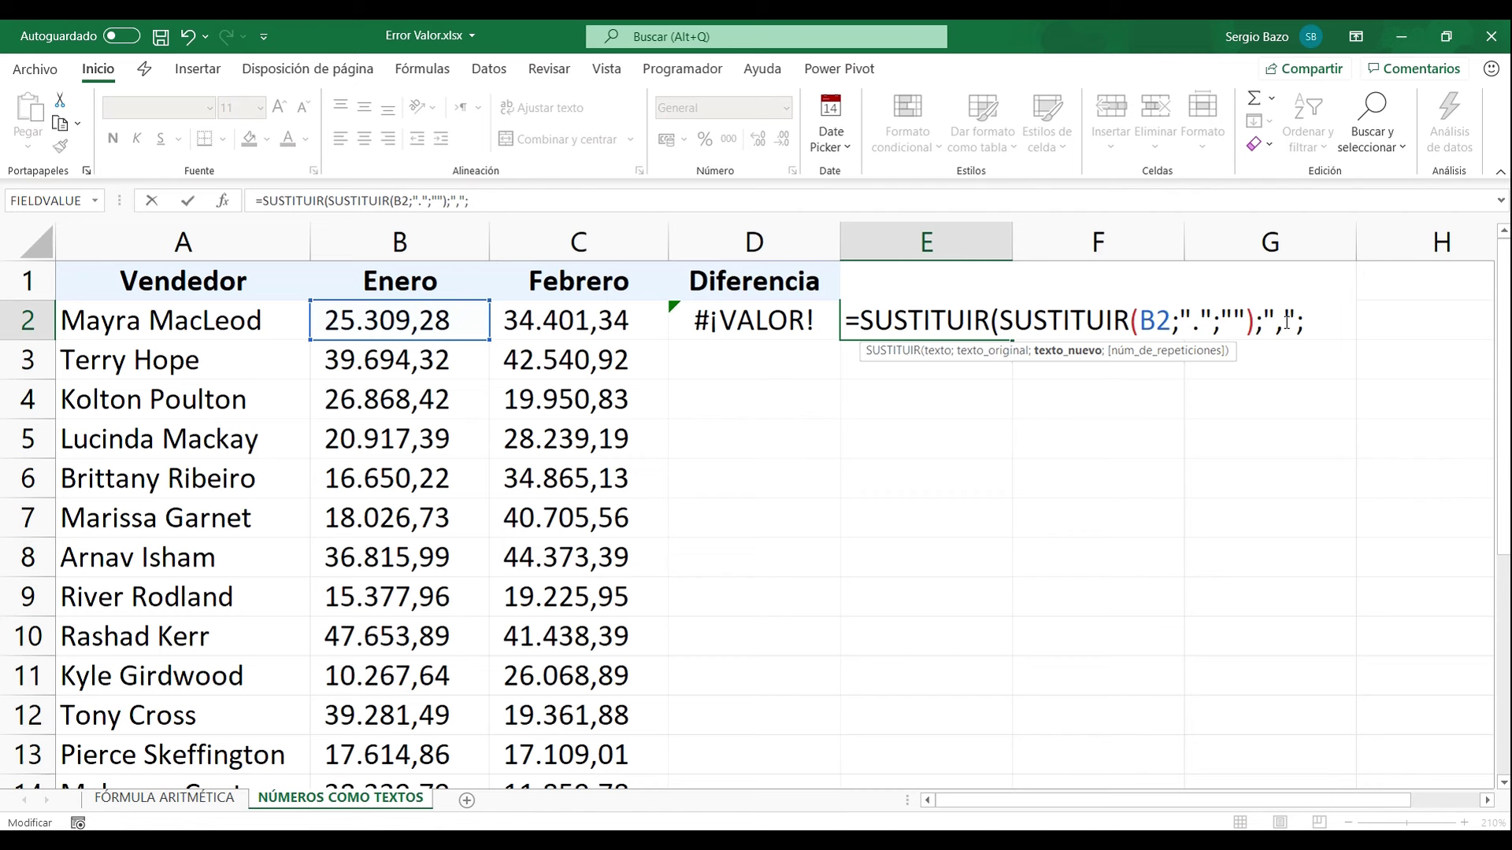
{"action": "type", "text": "\".\")"}
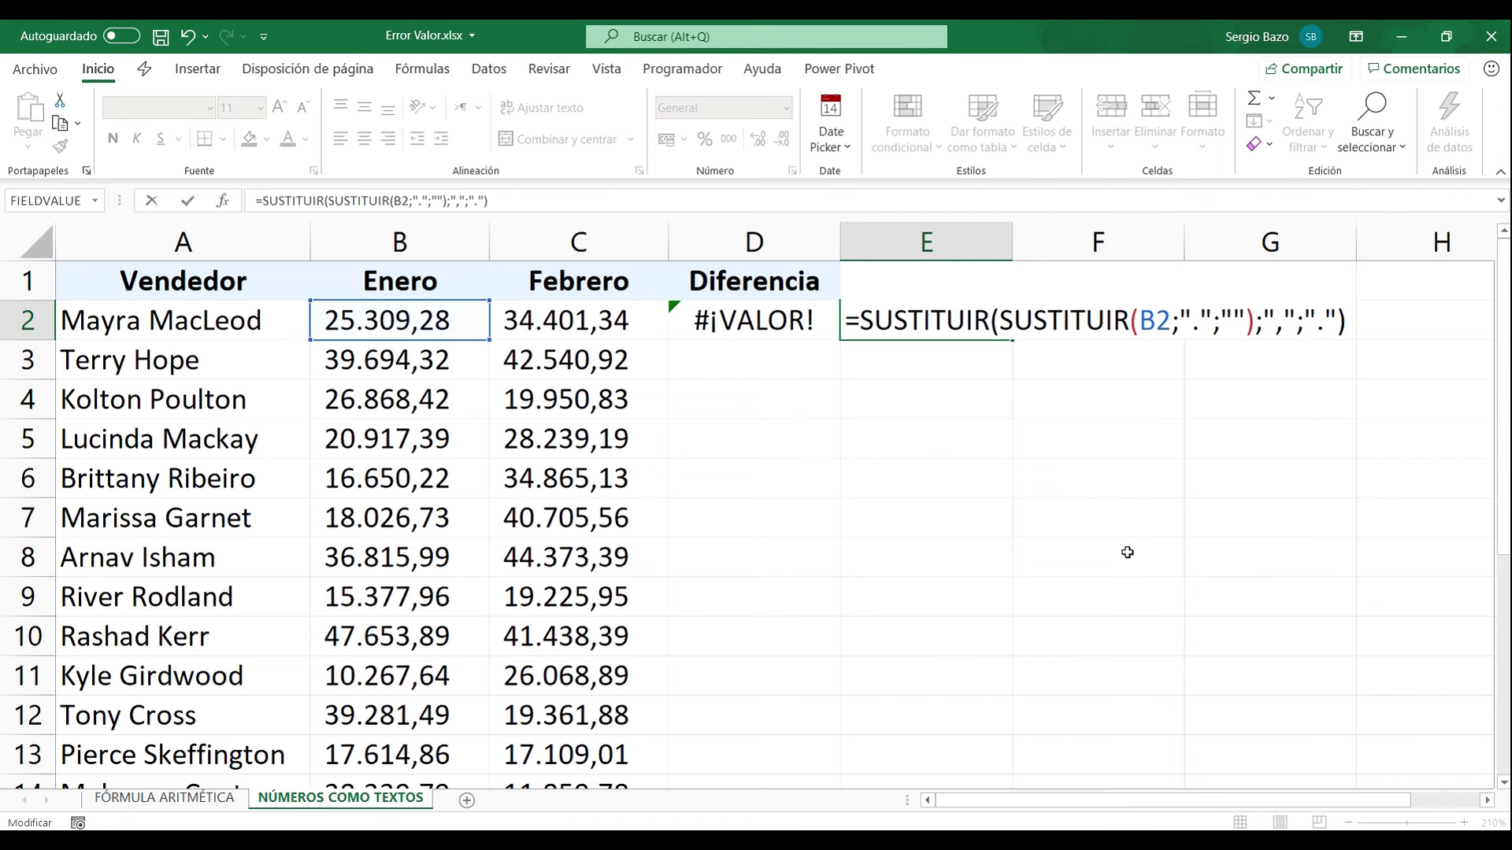
{"action": "key", "text": "Return"}
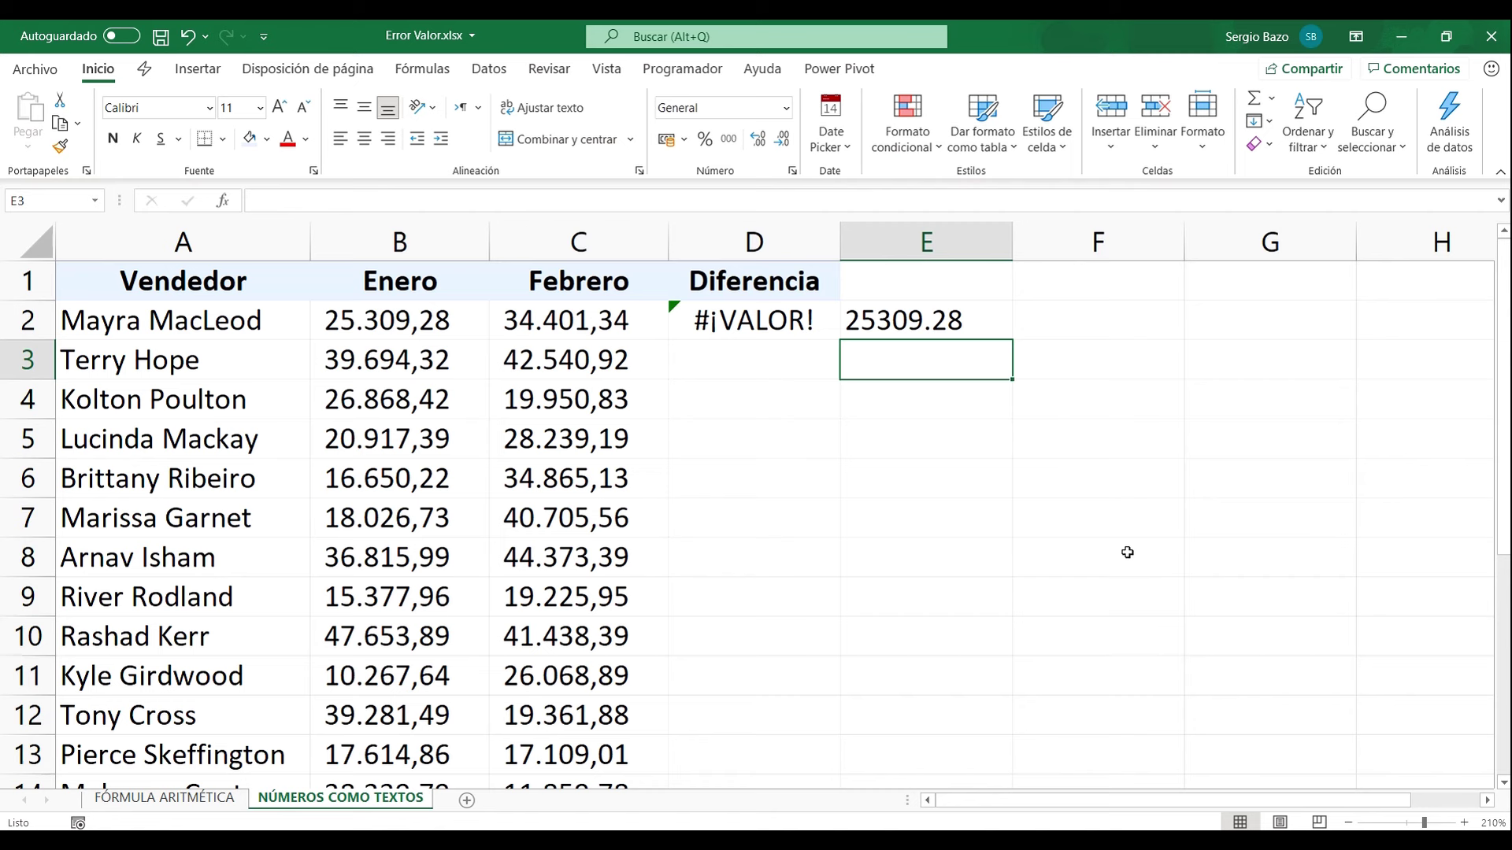
- Change E2 to =VALOR(SUSTITUIR(SUSTITUIR(B2;".";"");",";".")) so it returns a number
{"action": "left_click", "coordinate": [937, 318]}
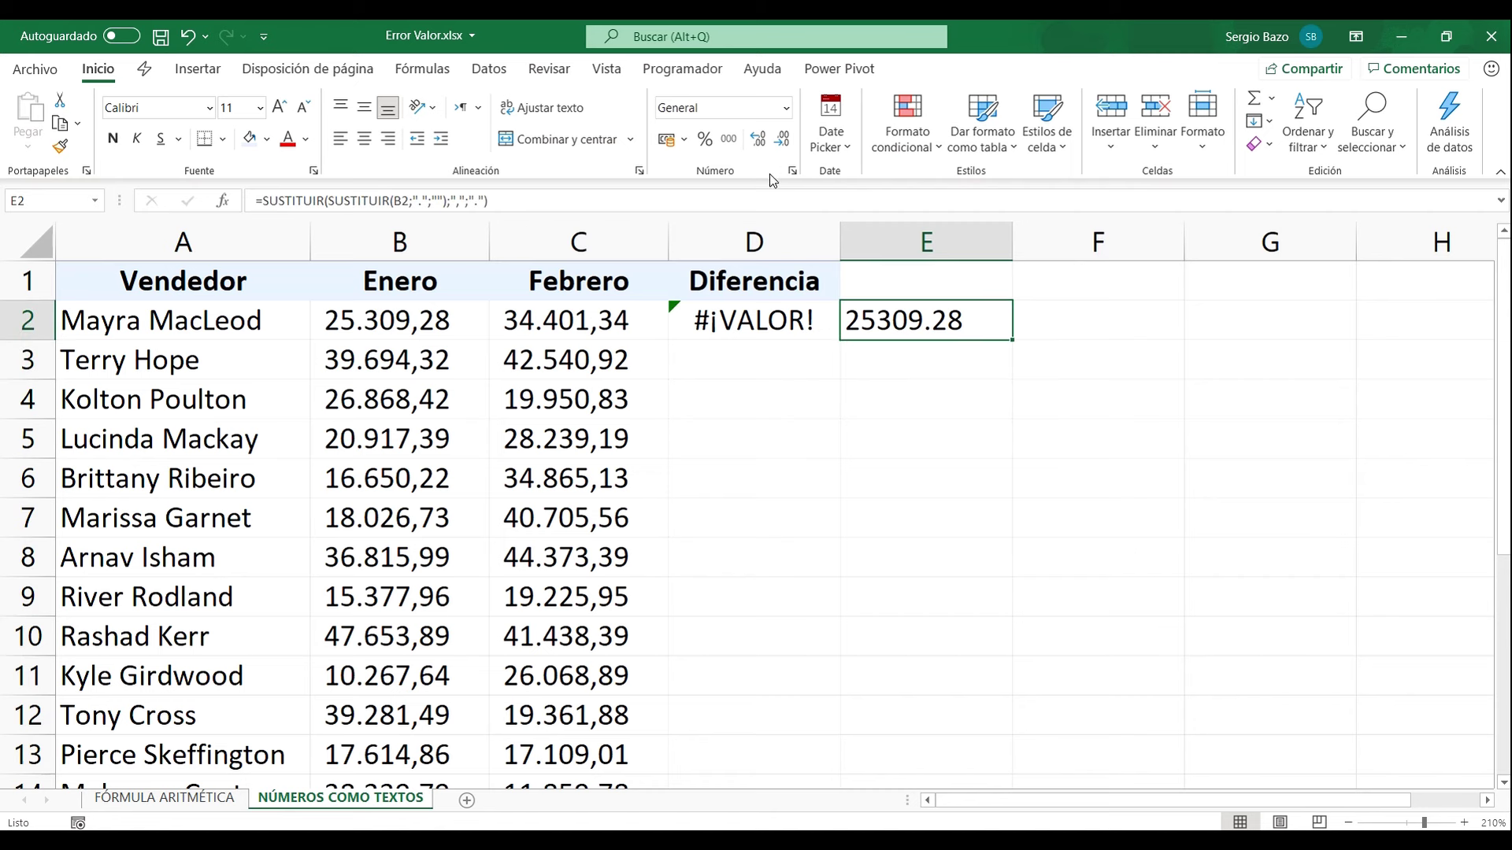
{"action": "left_click", "coordinate": [761, 139]}
{"action": "left_click", "coordinate": [780, 140]}
{"action": "double_click", "coordinate": [905, 320]}
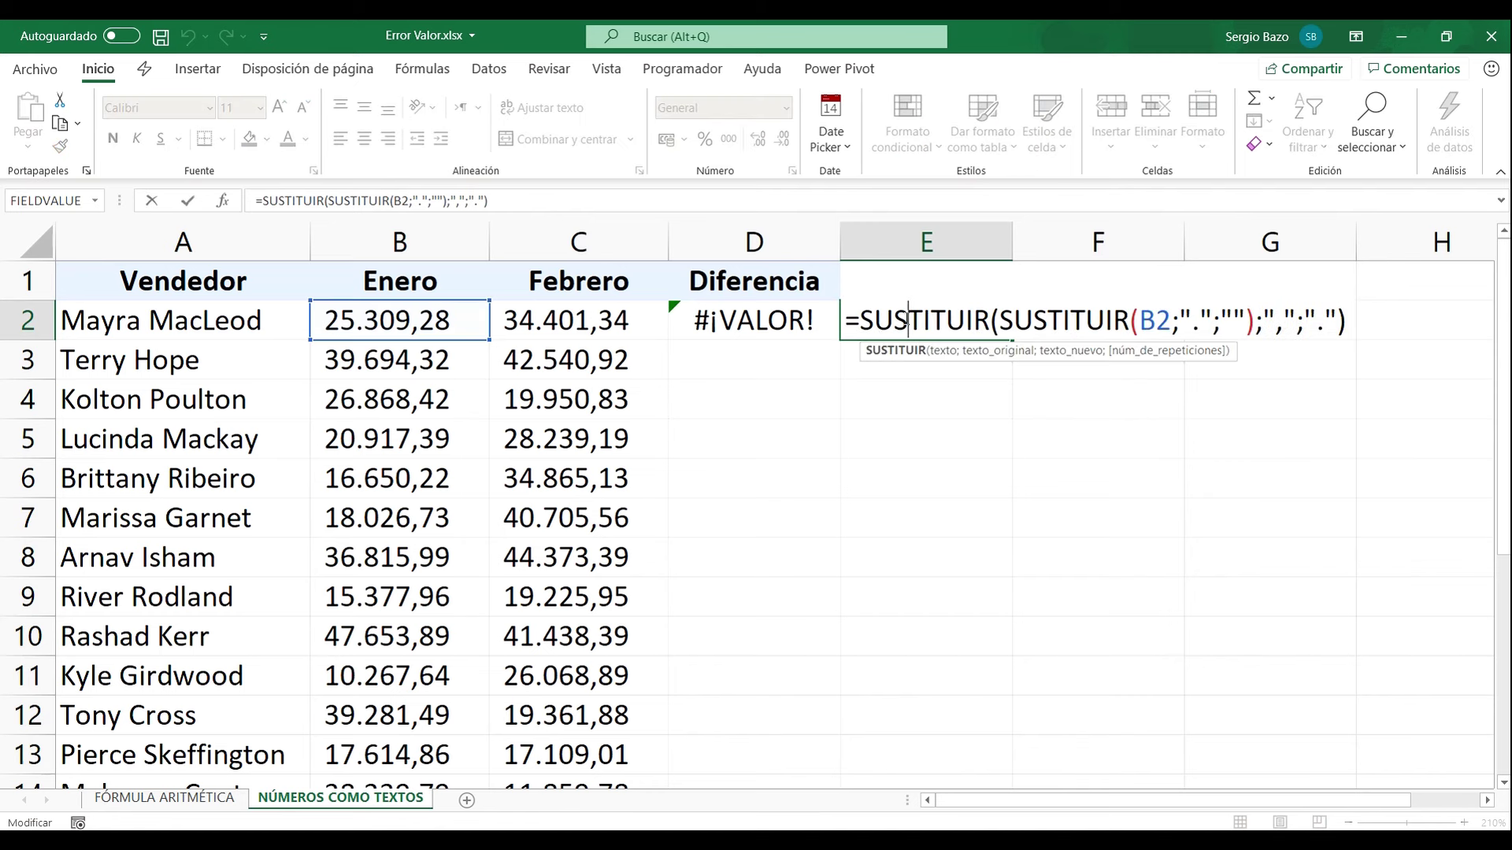
{"action": "left_click", "coordinate": [862, 319]}
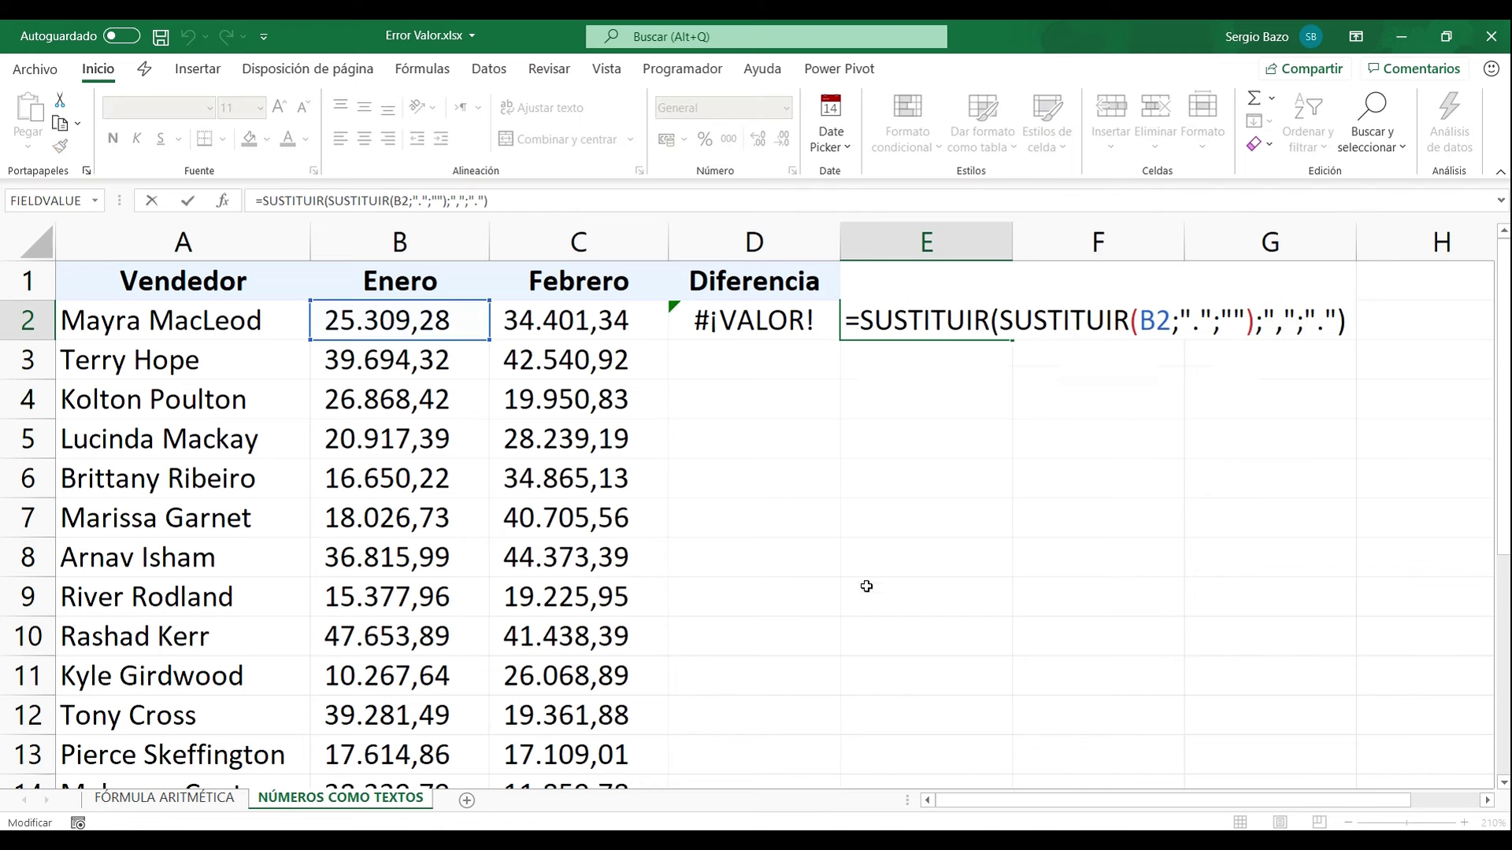
{"action": "type", "text": "valor"}
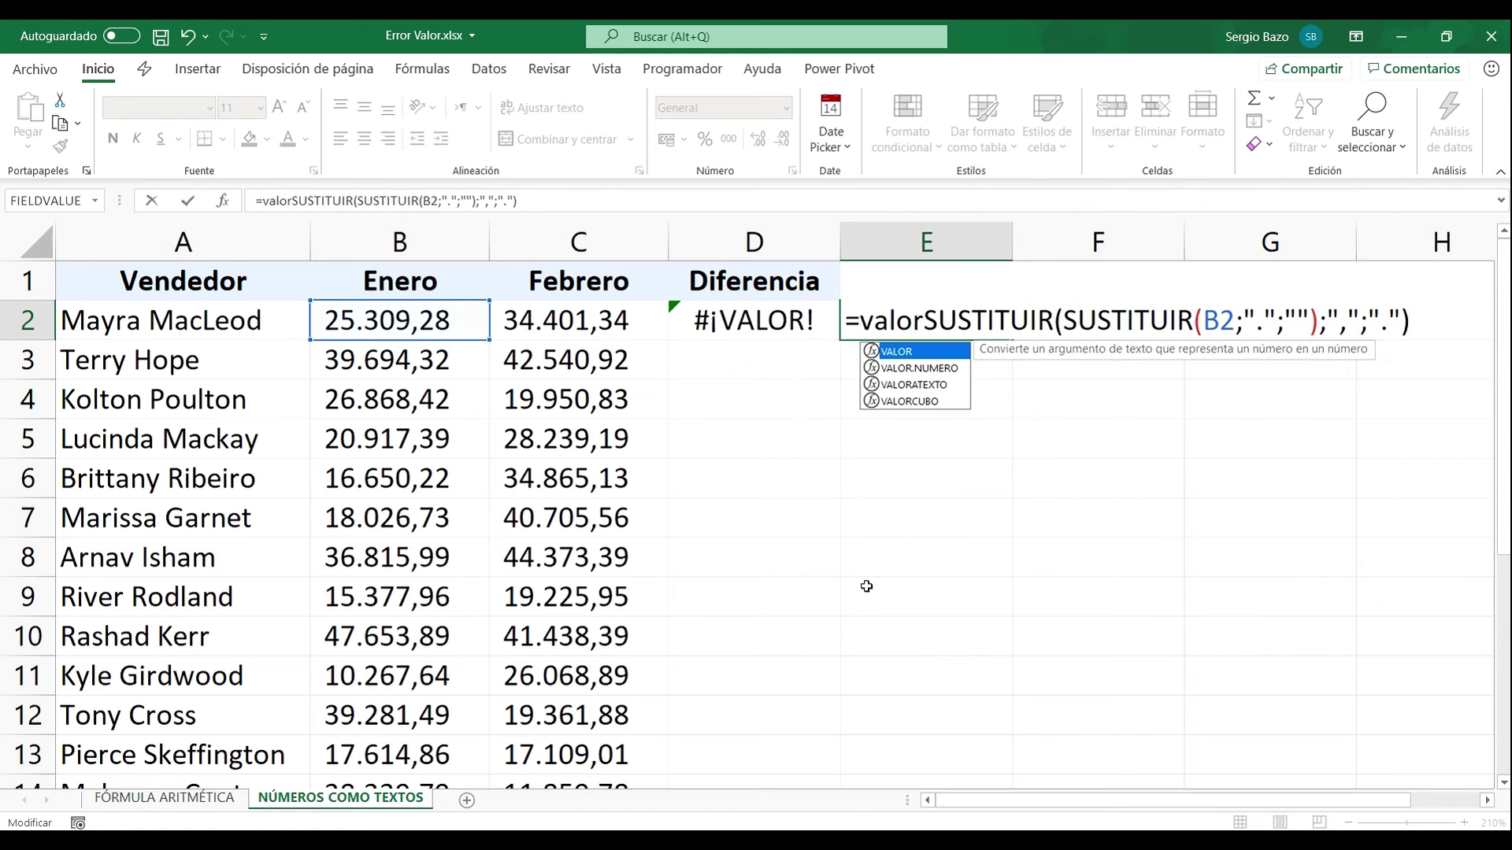
{"action": "key", "text": "Tab"}
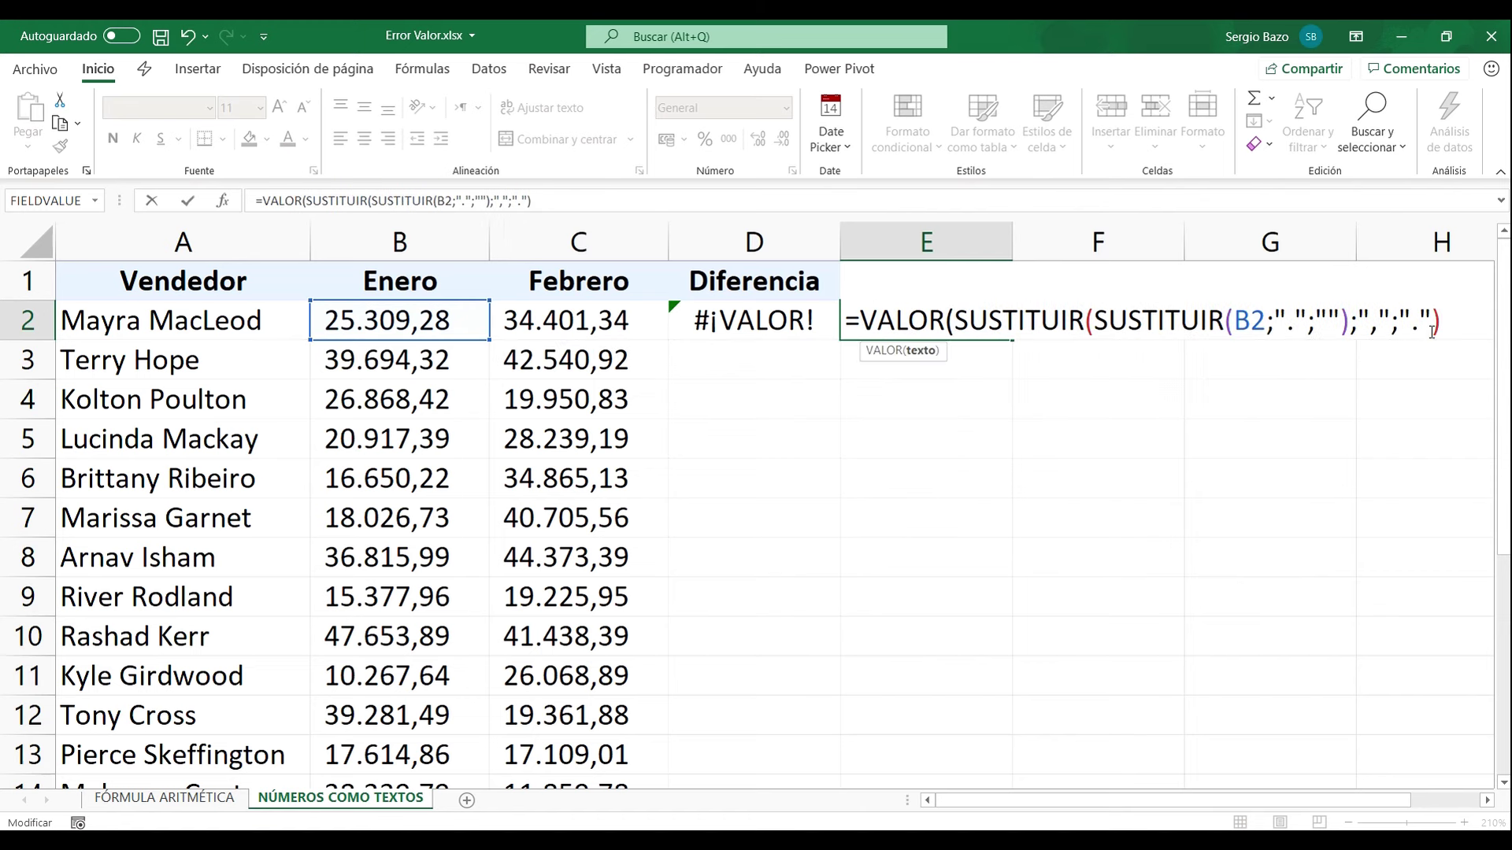
{"action": "left_click", "coordinate": [1460, 318]}
{"action": "type", "text": ")"}
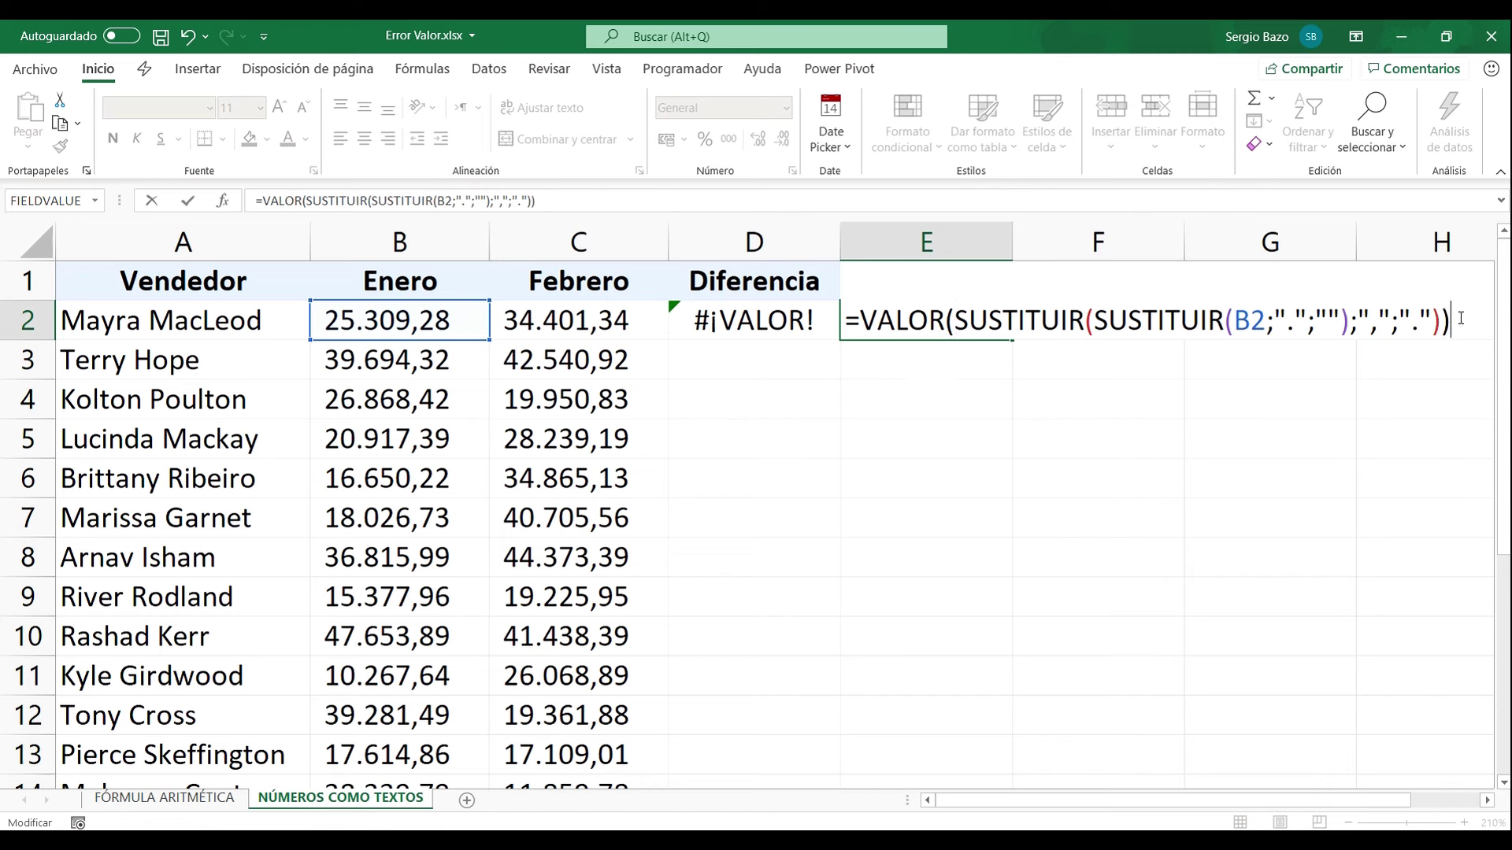
{"action": "key", "text": "Return"}
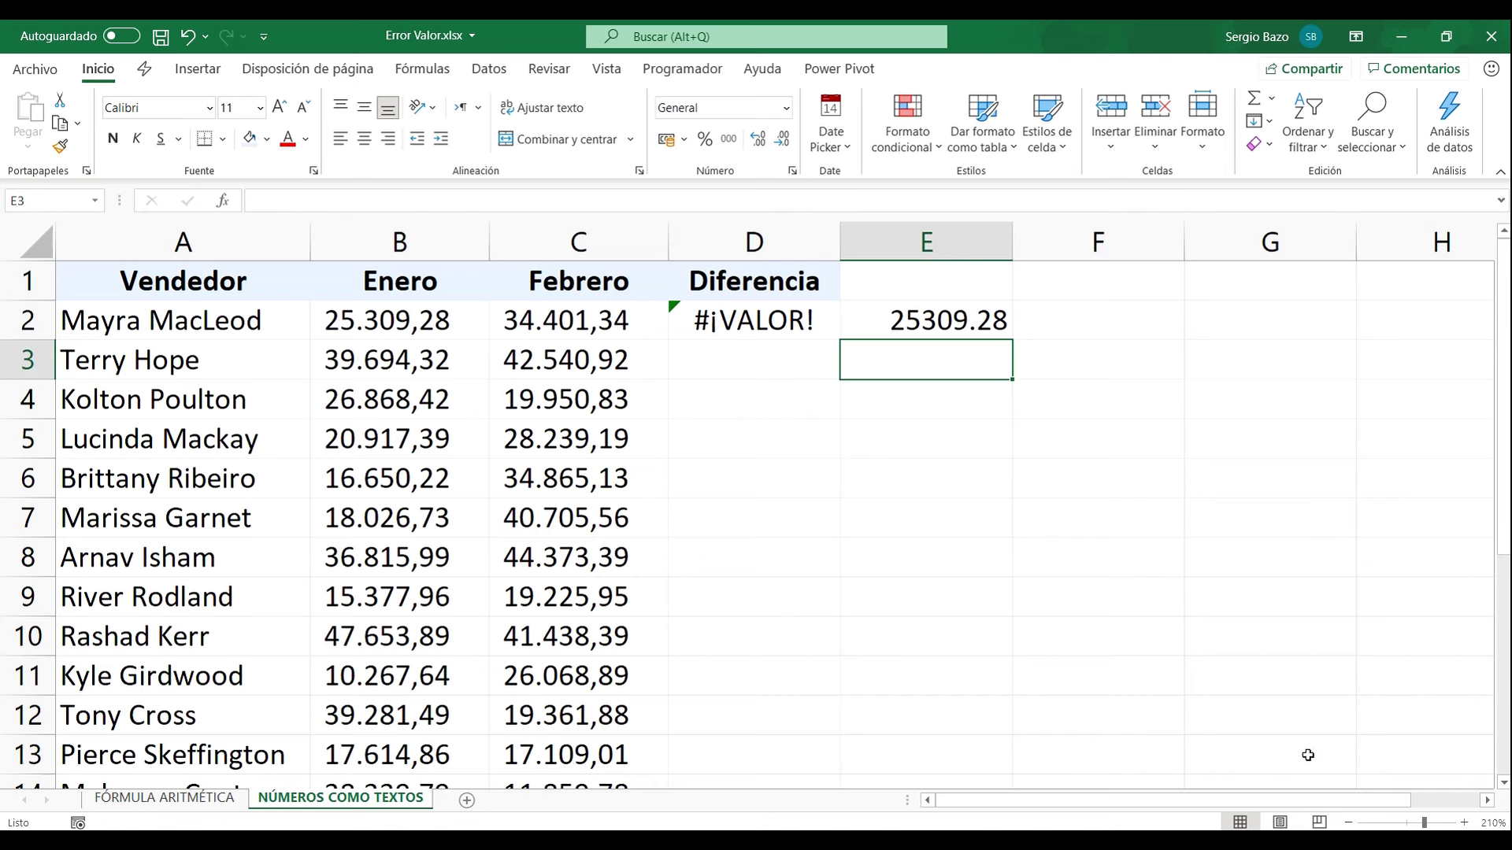
- Fill E2's conversion down to row 22 and across into column F, then copy E2:F22
{"action": "left_click", "coordinate": [948, 314]}
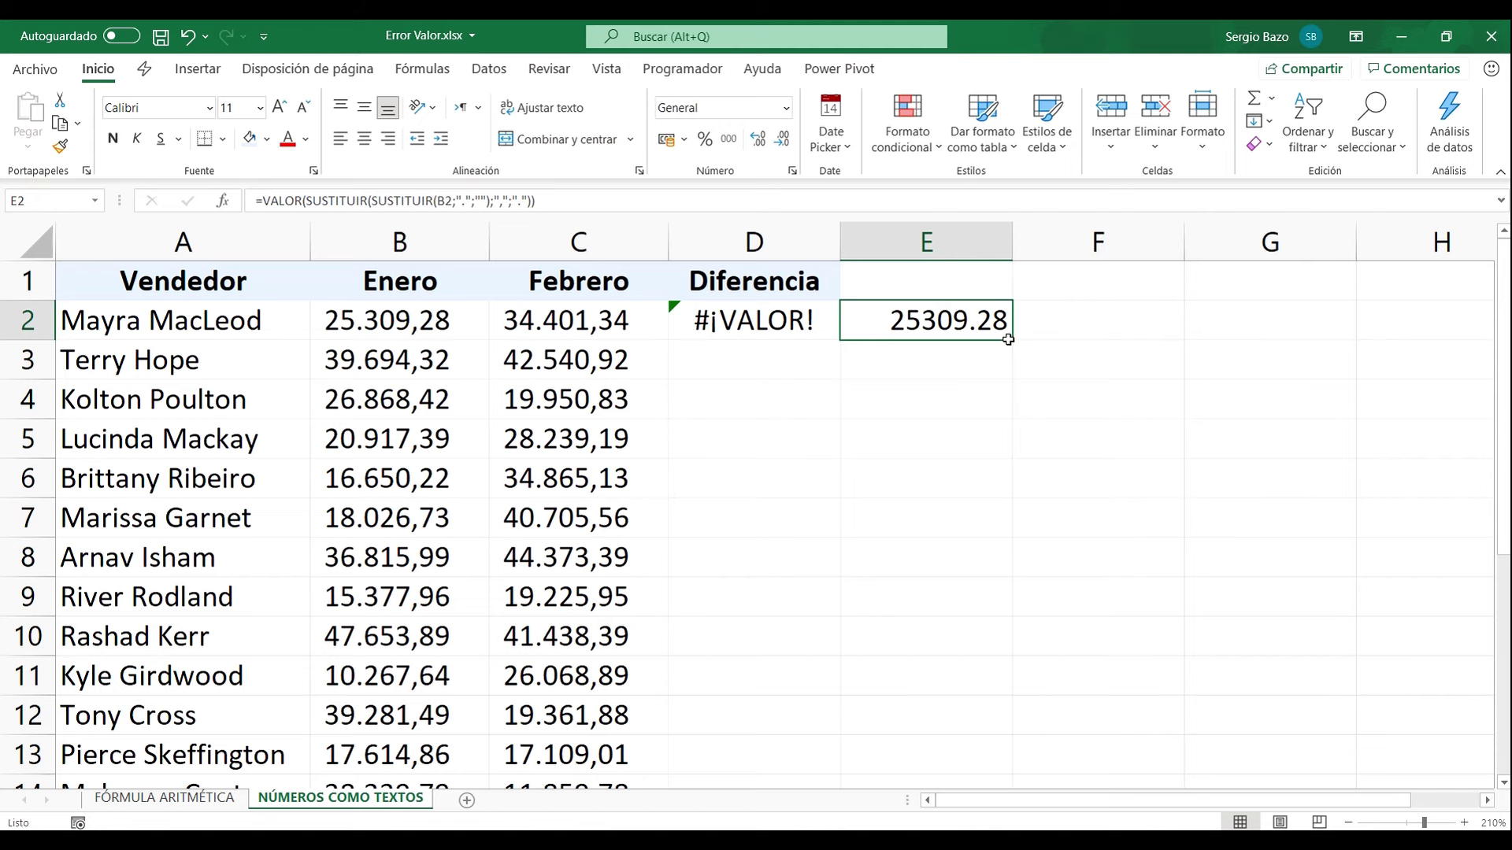
{"action": "left_click_drag", "start_coordinate": [1010, 342], "coordinate": [1011, 664]}
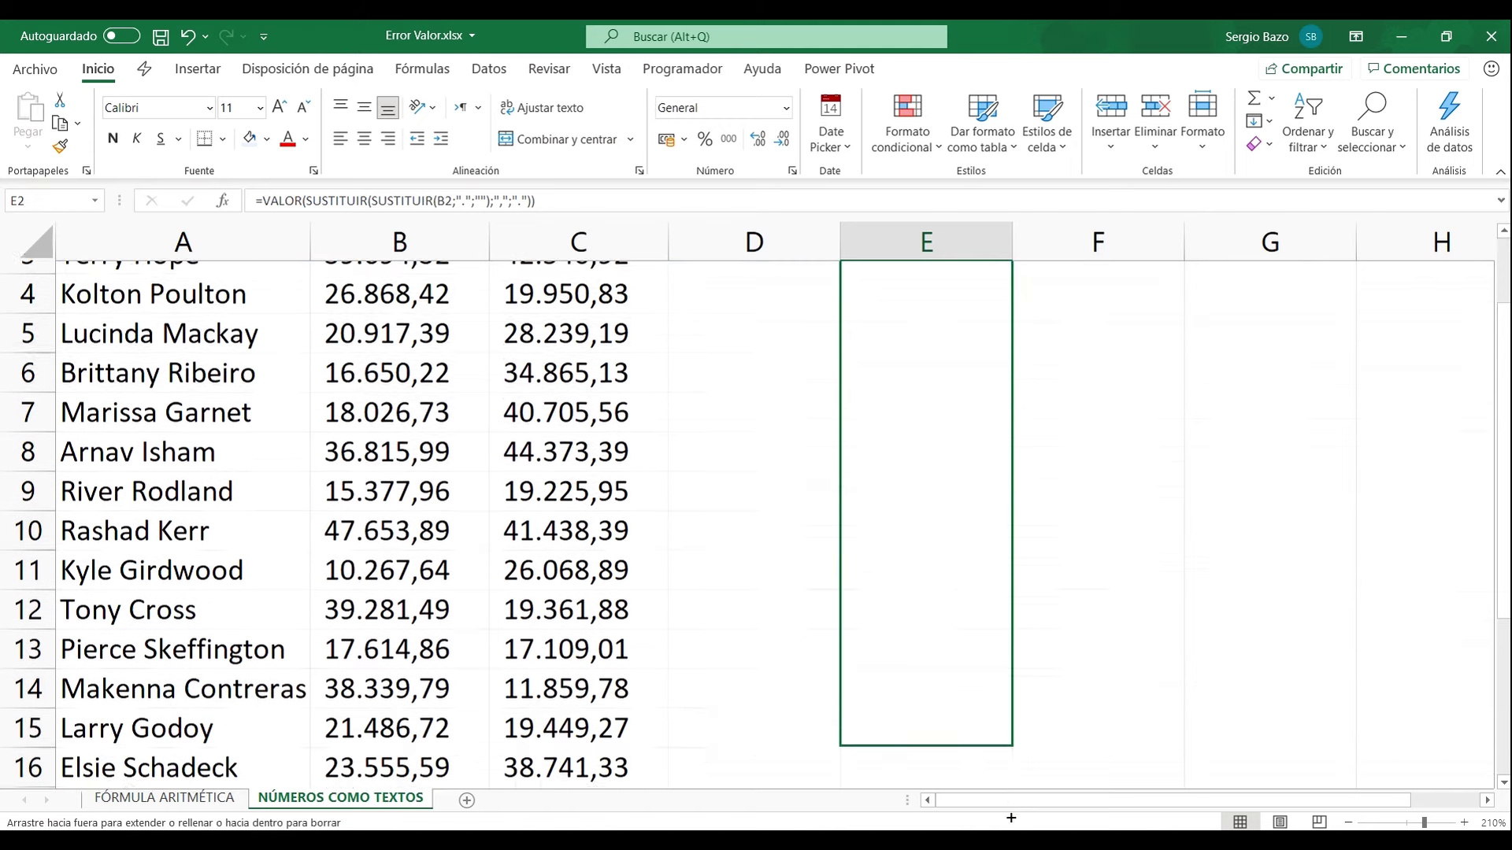
{"action": "left_click_drag", "start_coordinate": [1011, 664], "coordinate": [1010, 733]}
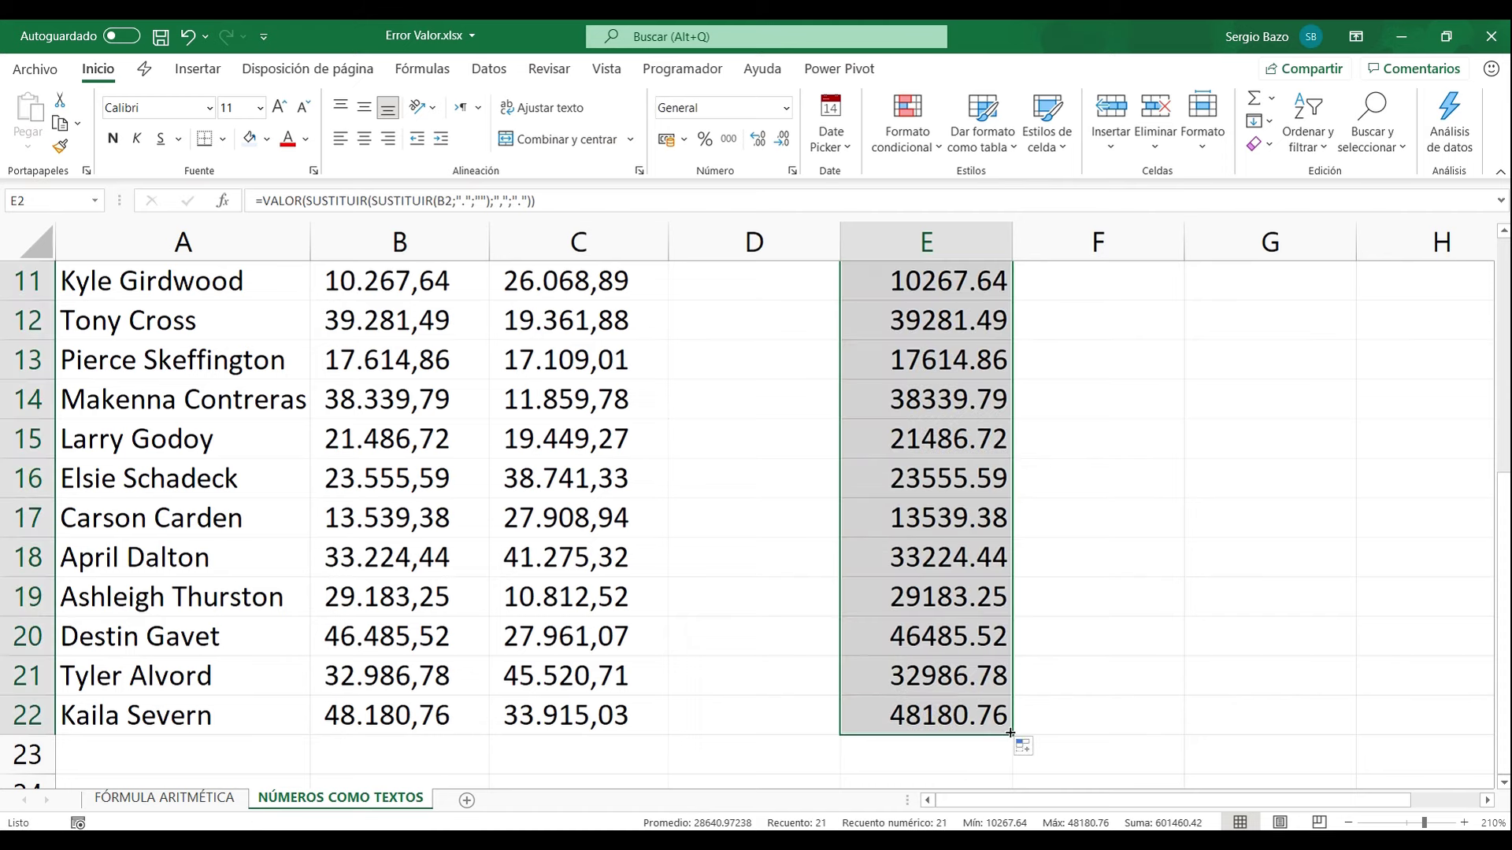
{"action": "left_click_drag", "start_coordinate": [1010, 733], "coordinate": [1158, 731]}
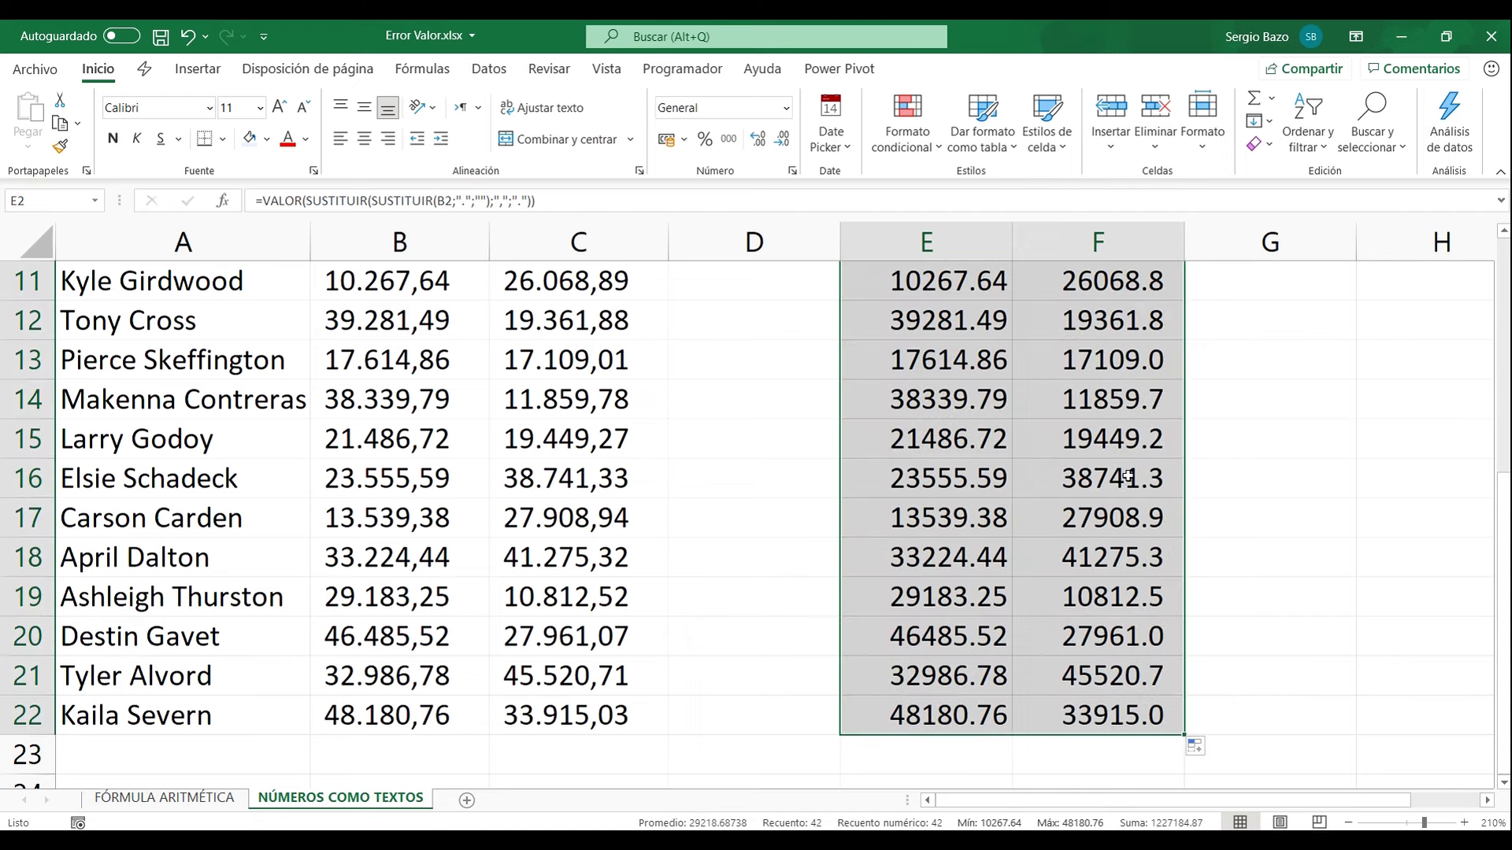
{"action": "scroll", "coordinate": [1059, 517], "scroll_direction": "up", "scroll_amount": 4}
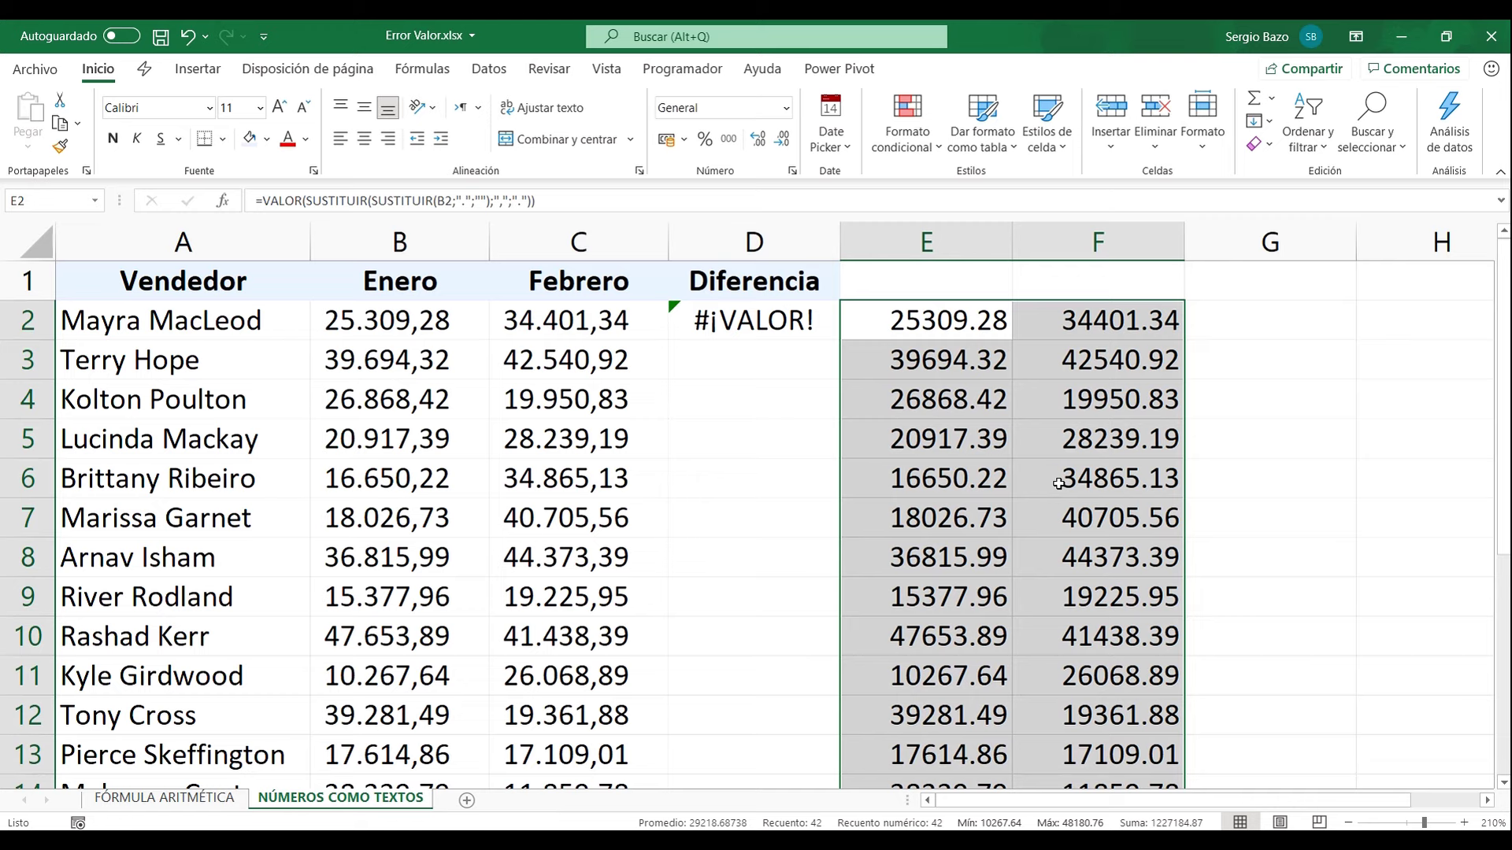
{"action": "key", "text": "ctrl+c"}
- Paste the converted numbers as values only over the Enero and Febrero columns, starting at B2
{"action": "left_click", "coordinate": [376, 323]}
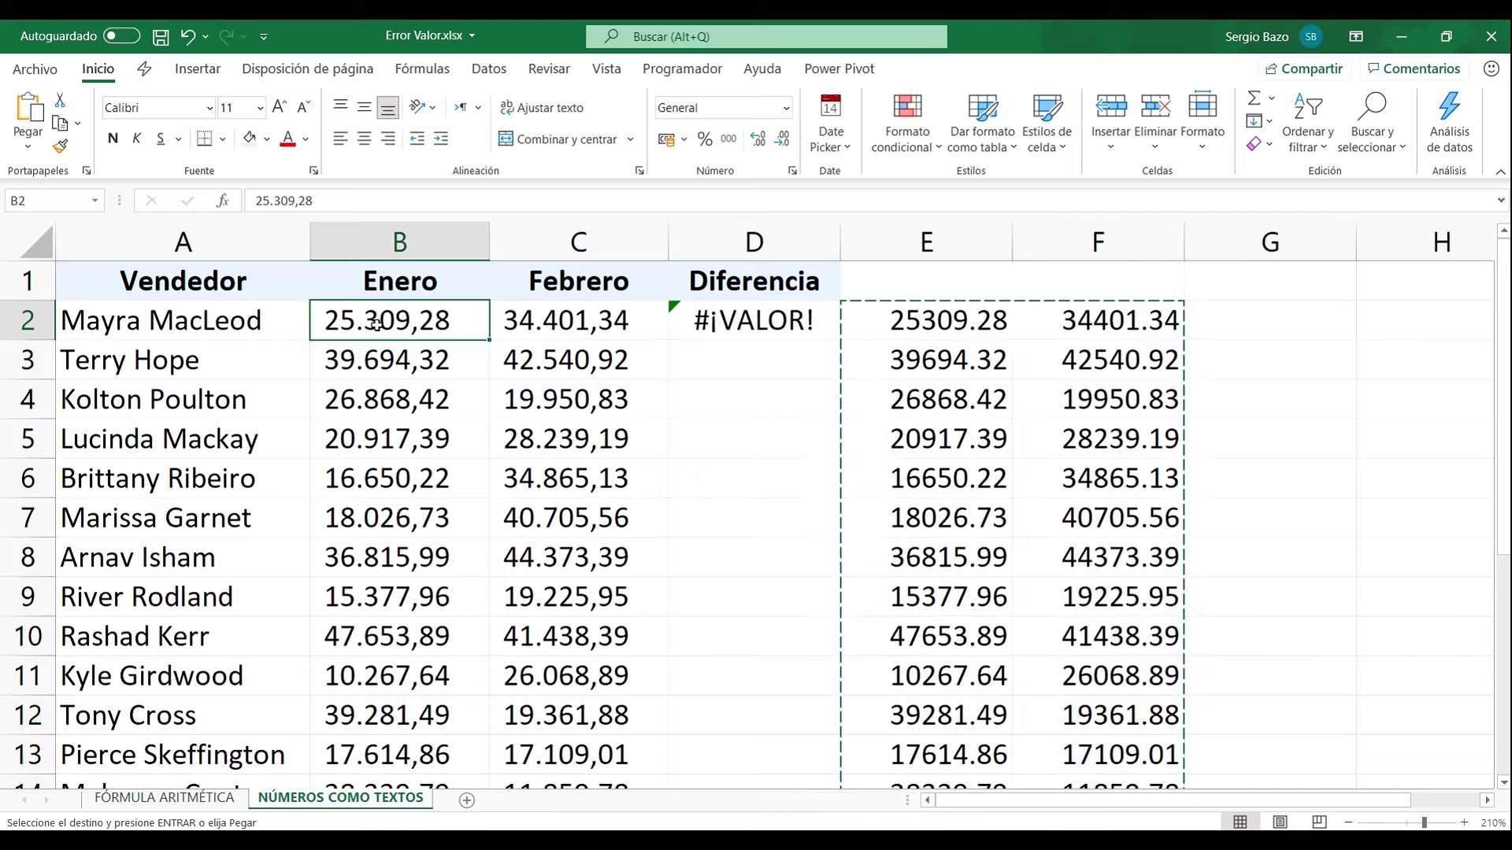
{"action": "right_click", "coordinate": [376, 323]}
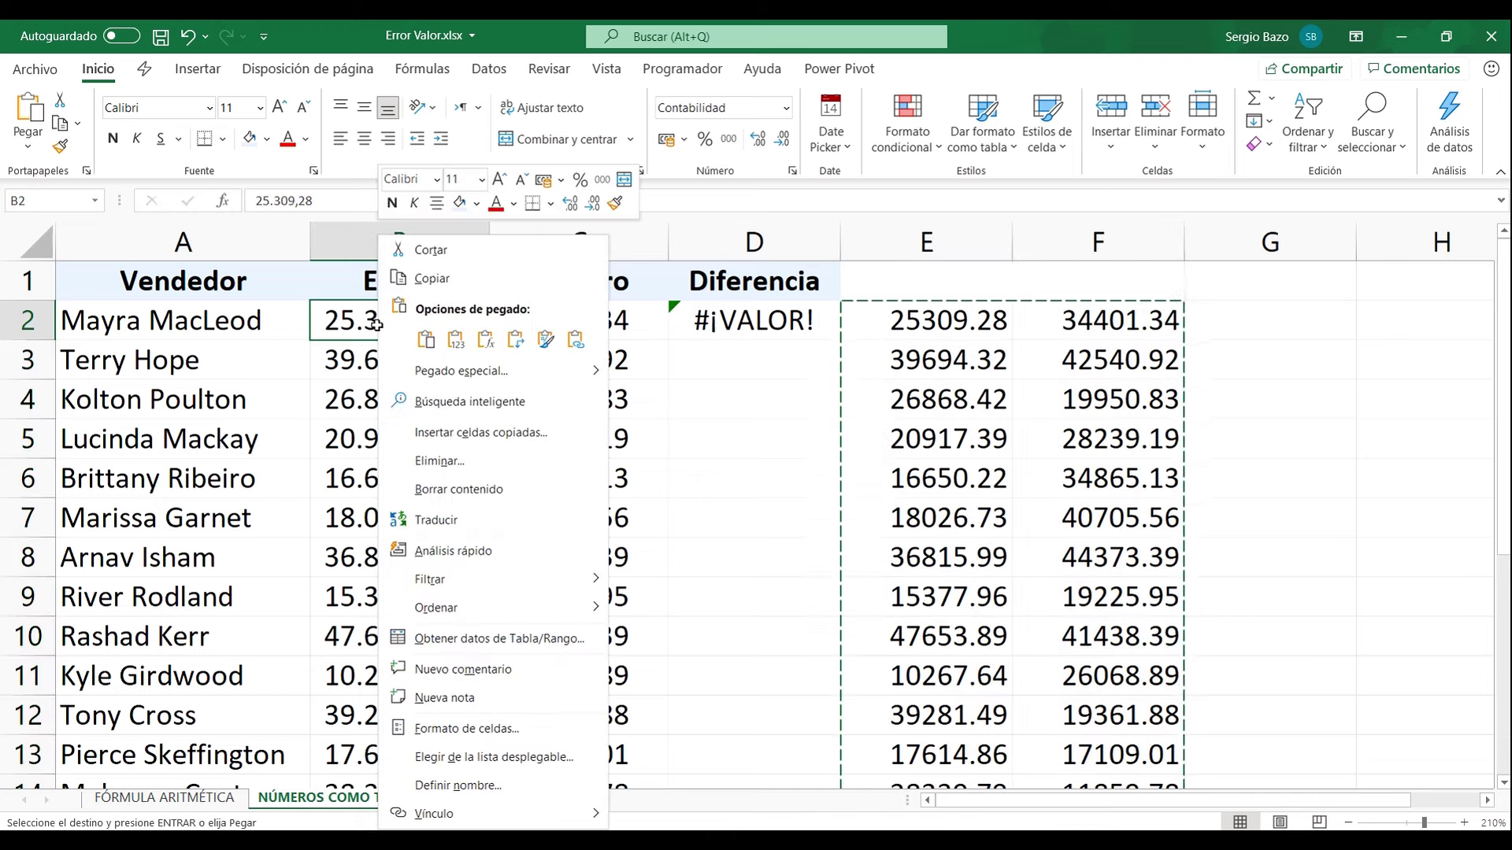
{"action": "left_click", "coordinate": [455, 342]}
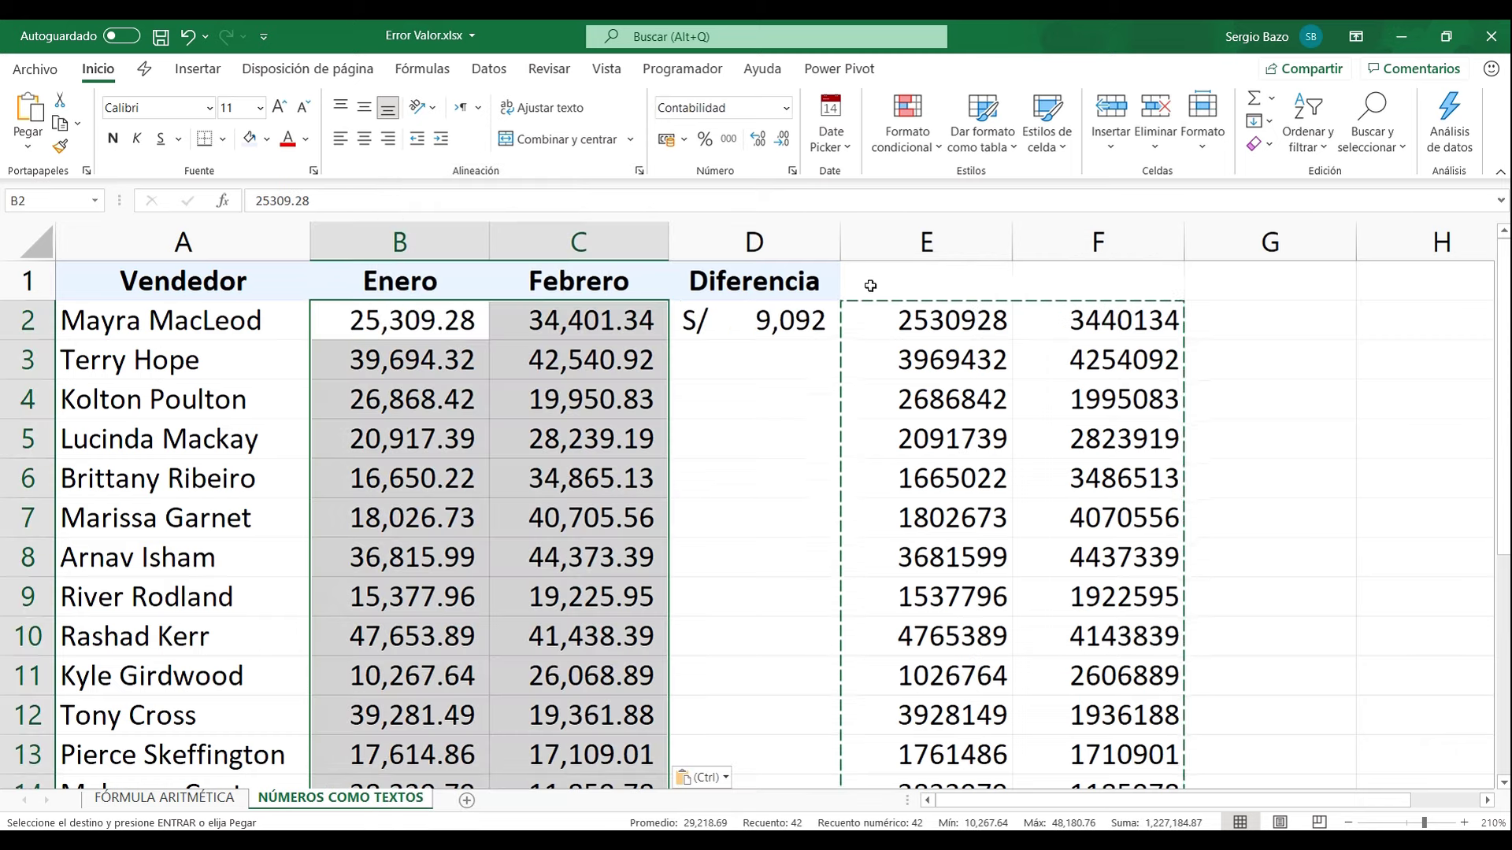
- Clear the contents of helper columns E and F
{"action": "left_click_drag", "start_coordinate": [907, 246], "coordinate": [1098, 244]}
{"action": "right_click", "coordinate": [1047, 425]}
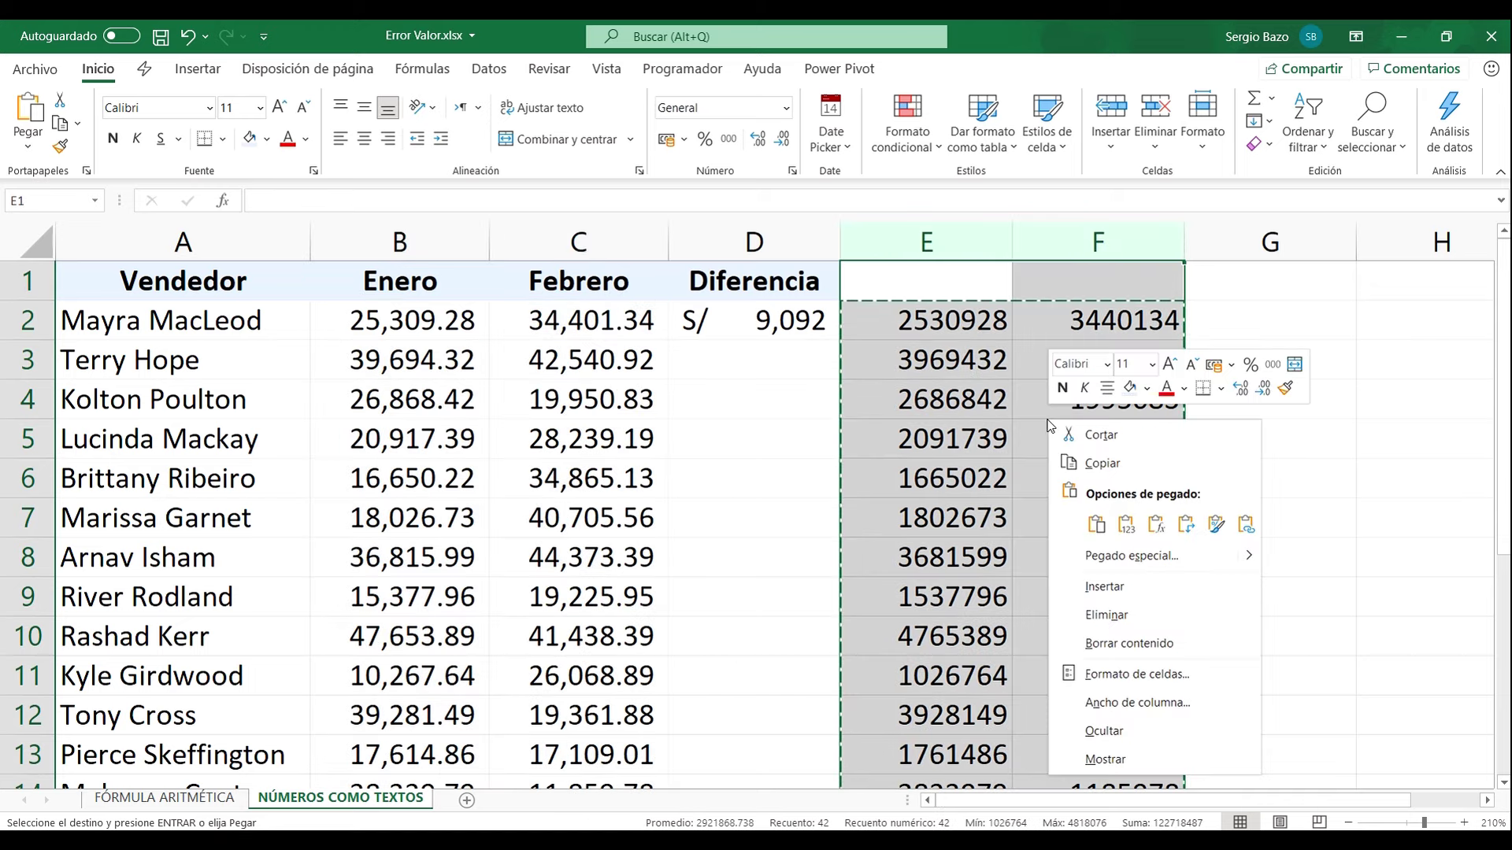
{"action": "left_click", "coordinate": [1072, 614]}
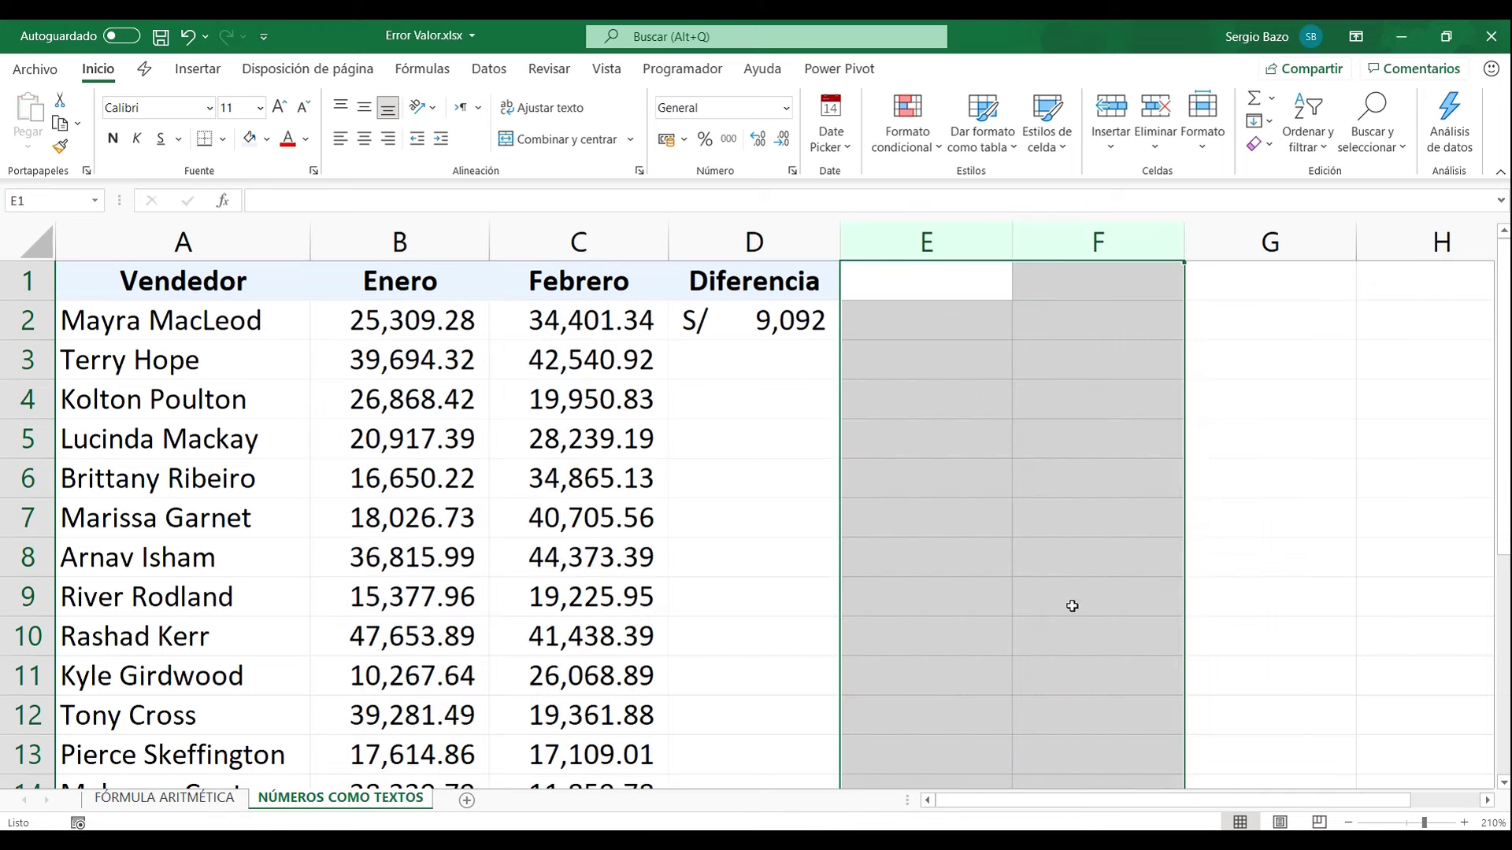
- Copy the =C2-B2 Diferencia formula from D2 down the whole seller list and check the results
{"action": "left_click", "coordinate": [748, 331]}
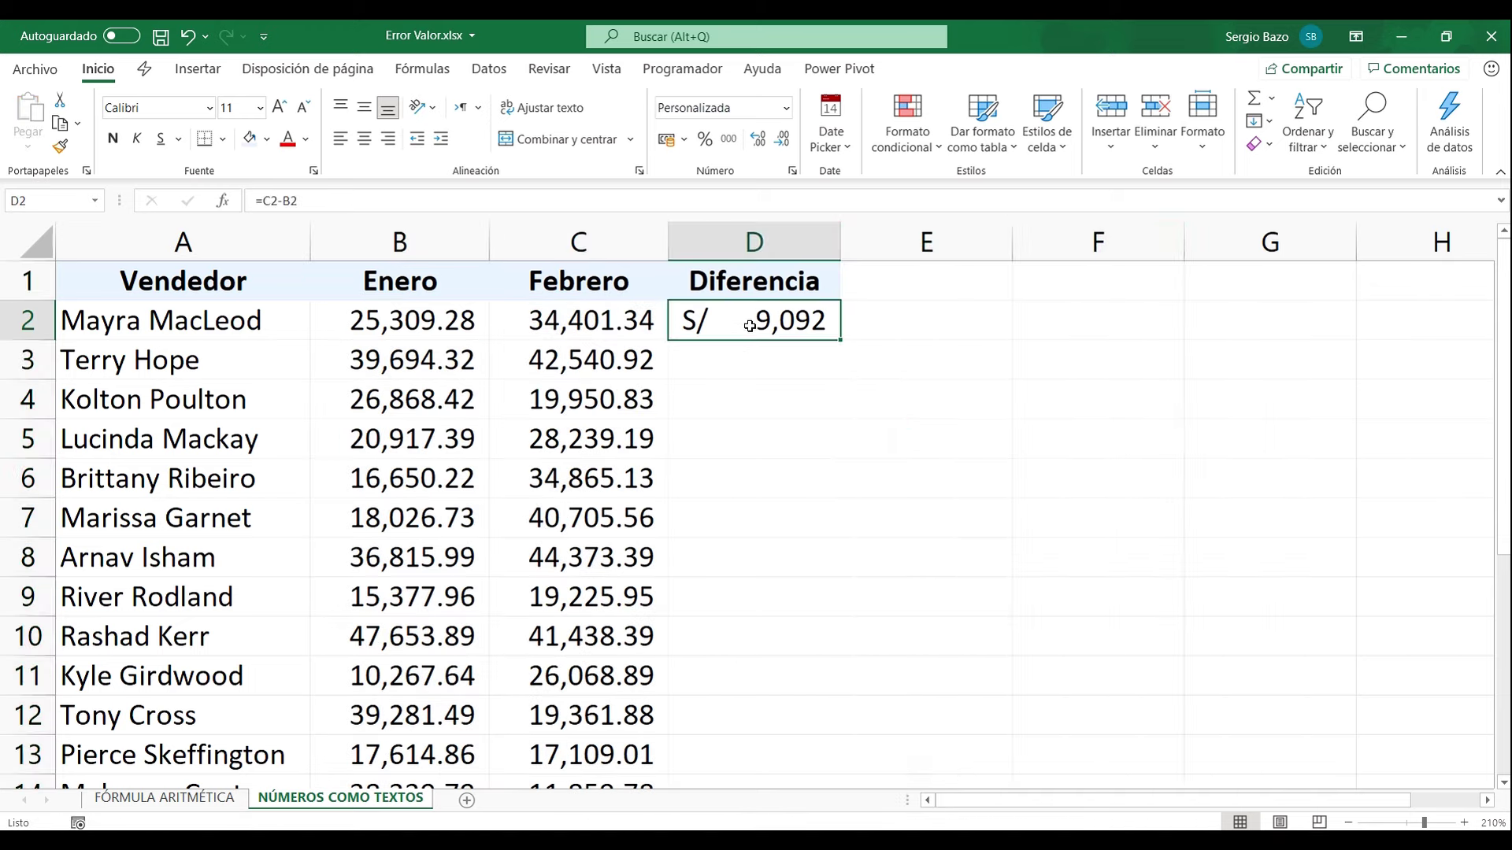
{"action": "double_click", "coordinate": [841, 342]}
{"action": "left_click", "coordinate": [751, 439]}
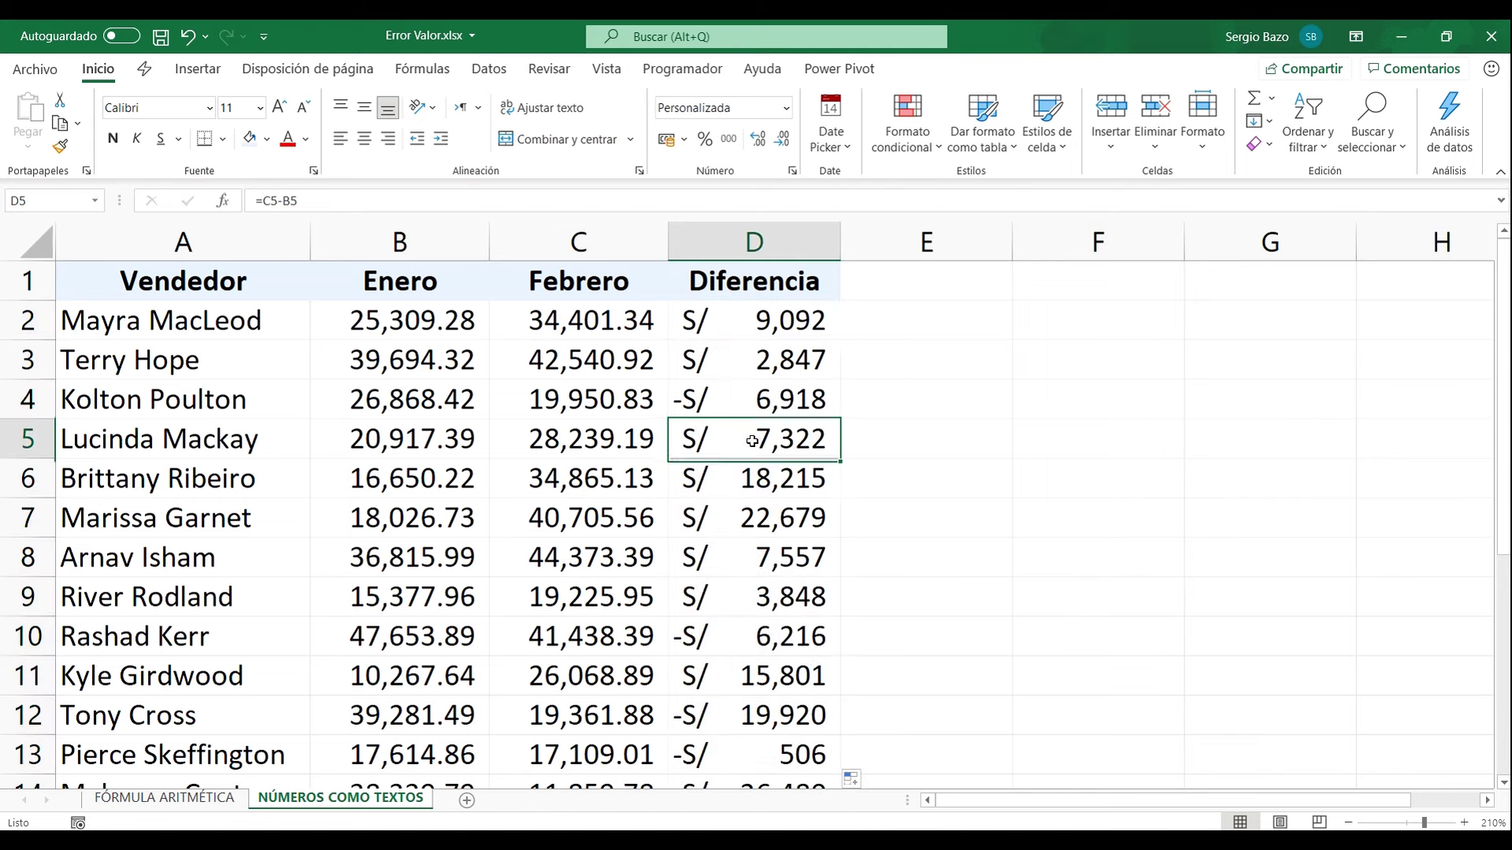
{"action": "scroll", "coordinate": [762, 543], "scroll_direction": "down", "scroll_amount": 6}
{"action": "scroll", "coordinate": [762, 543], "scroll_direction": "up", "scroll_amount": 6}
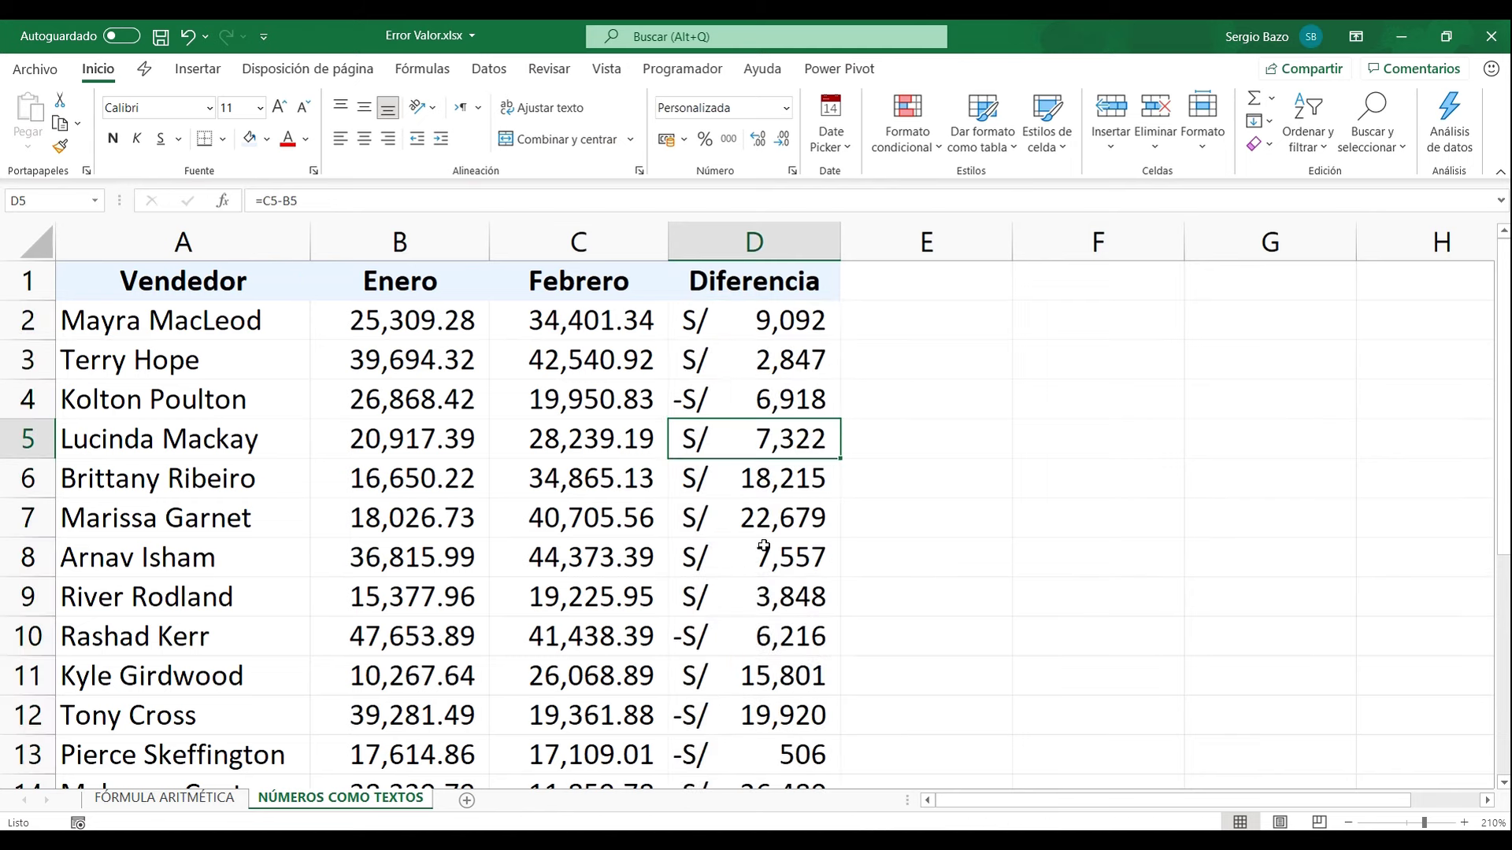